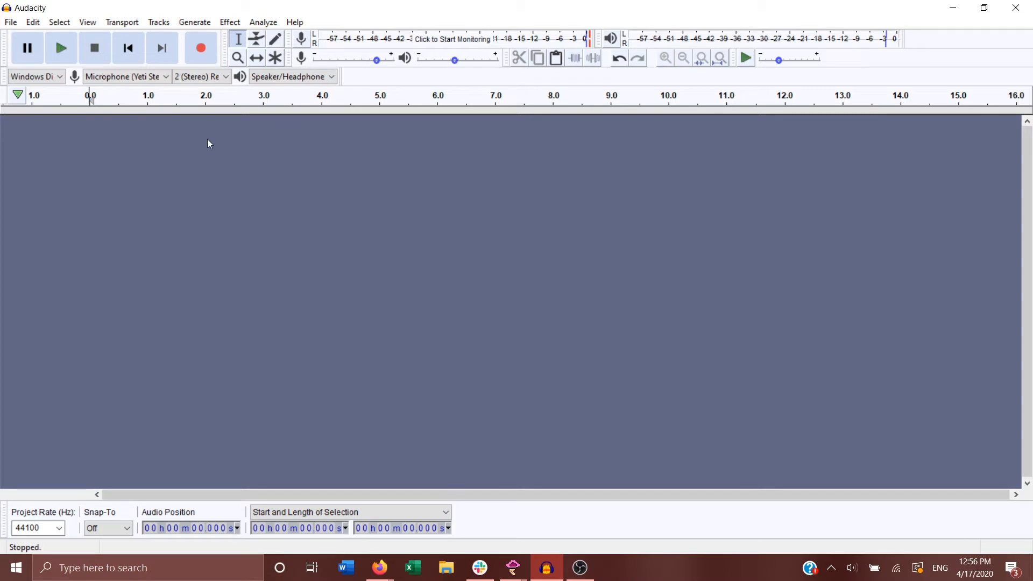
Step: Open the recent file diphthong speech.wav, reading it directly from the original instead of copying it
{"action": "left_click", "coordinate": [11, 22]}
{"action": "mouse_move", "coordinate": [45, 70]}
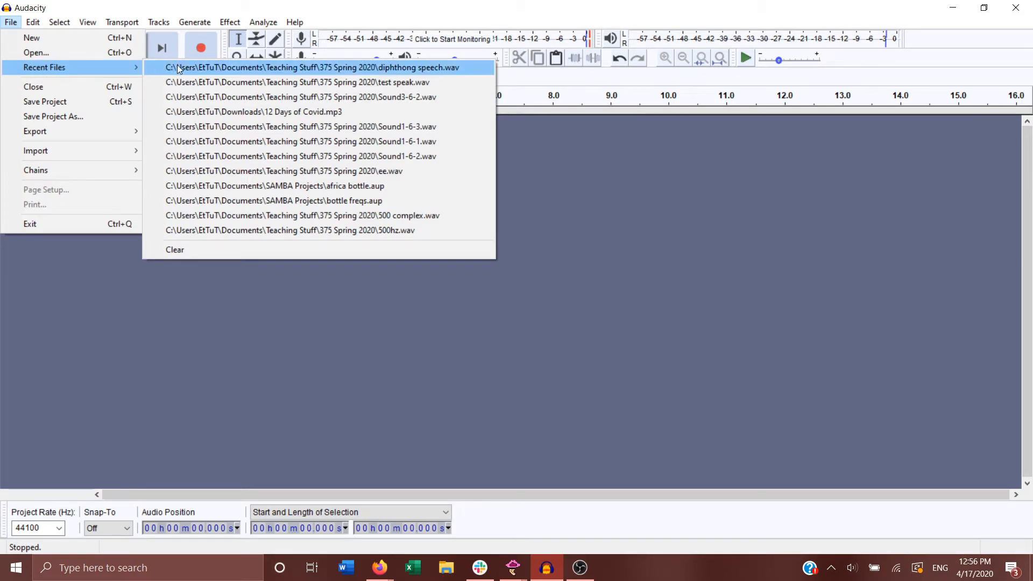
{"action": "left_click", "coordinate": [411, 71]}
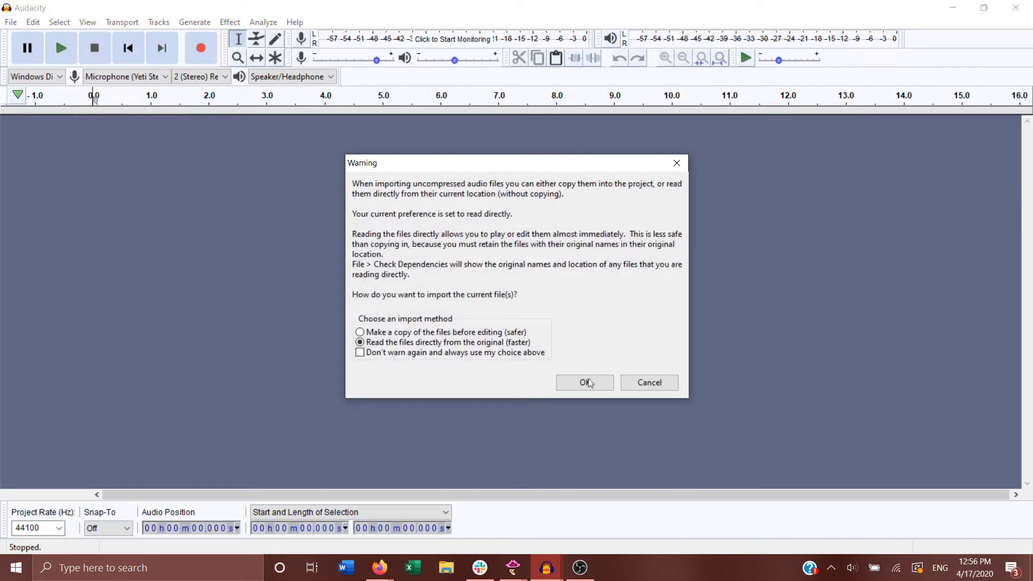
{"action": "left_click", "coordinate": [589, 382]}
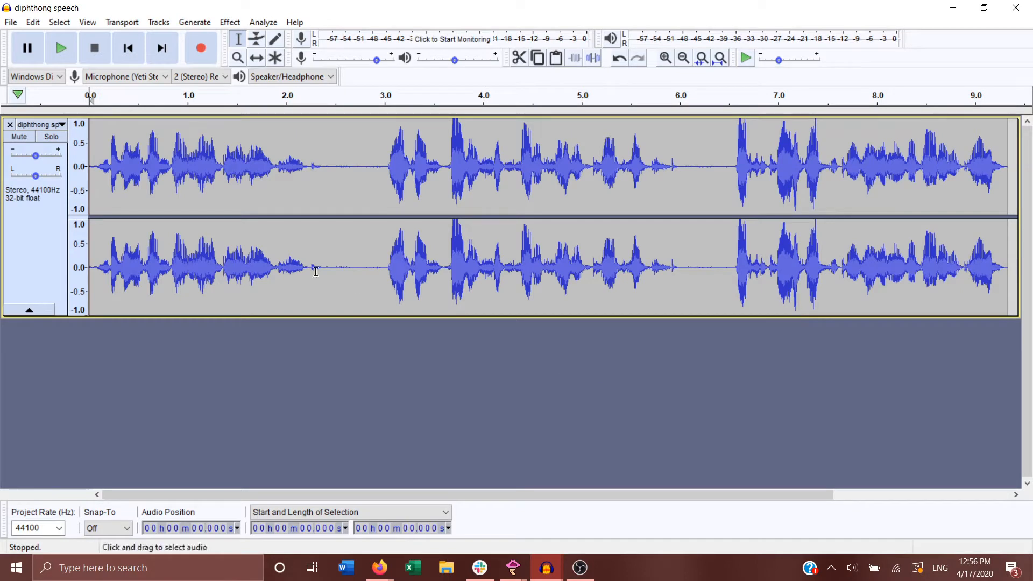
Step: Play the whole recording, and select and play only the first phrase, from the start to about 2.43 s
{"action": "left_click", "coordinate": [61, 50]}
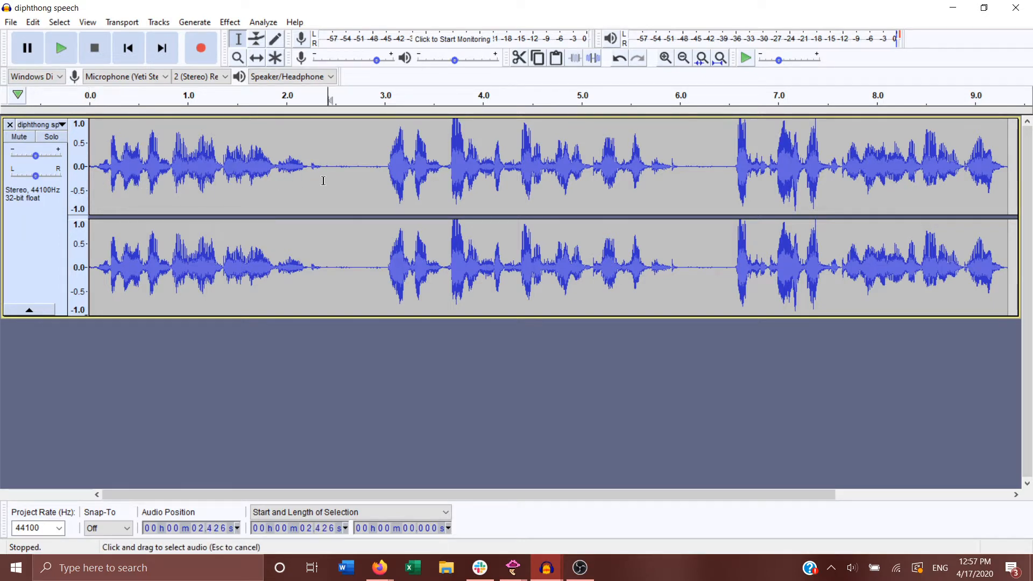
{"action": "left_click_drag", "start_coordinate": [326, 181], "coordinate": [80, 191]}
{"action": "key", "text": "space"}
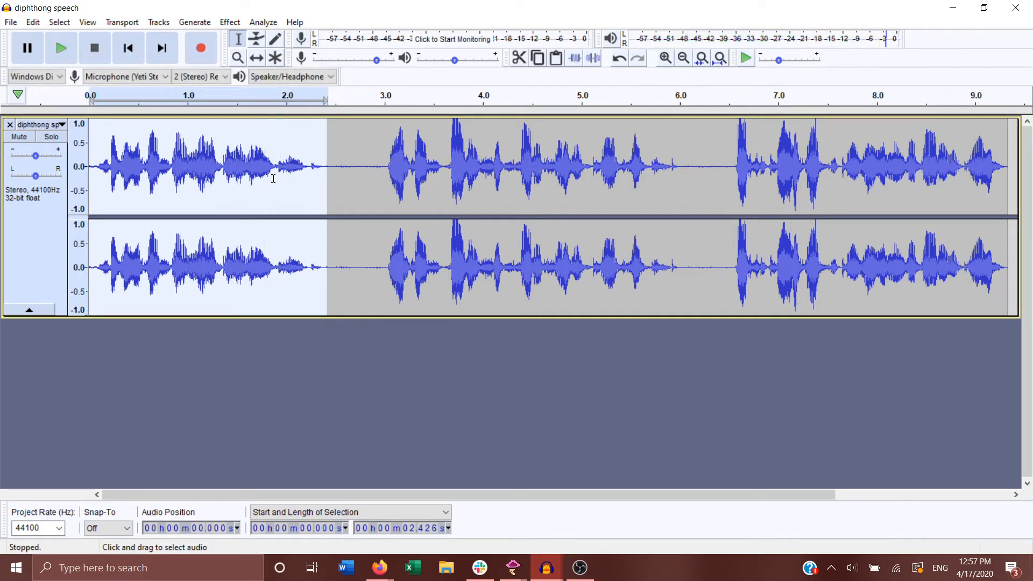
Step: Select the portion of the first phrase starting at about 1.51 s, about 0.45 s long, and play it repeatedly
{"action": "left_click_drag", "start_coordinate": [246, 184], "coordinate": [238, 207]}
{"action": "key", "text": "space"}
{"action": "key", "text": "space"}
{"action": "key", "text": "space"}
{"action": "key", "text": "space"}
{"action": "key", "text": "space"}
{"action": "key", "text": "space"}
{"action": "key", "text": "space"}
{"action": "key", "text": "space"}
{"action": "key", "text": "space"}
{"action": "key", "text": "space"}
{"action": "key", "text": "space"}
{"action": "key", "text": "space"}
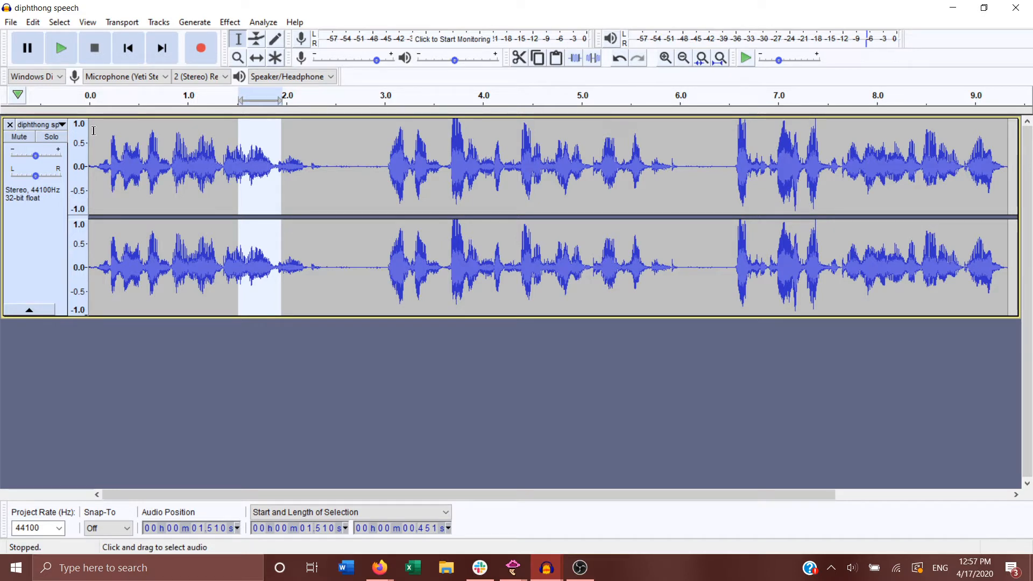
Step: Switch the diphthong speech track to the Spectrogram view and enlarge the track height to fill the workspace
{"action": "left_click", "coordinate": [31, 127]}
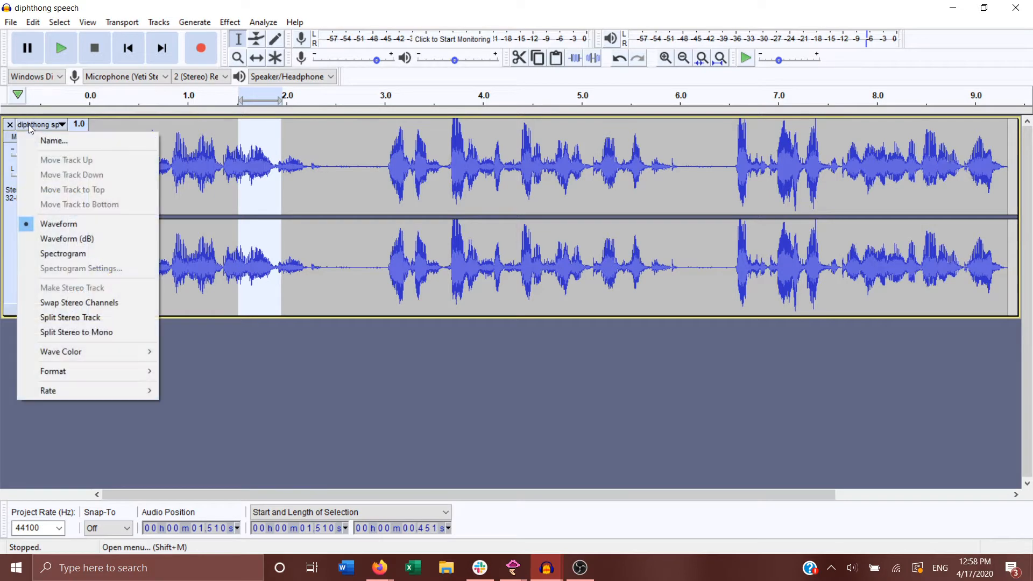
{"action": "left_click", "coordinate": [63, 253]}
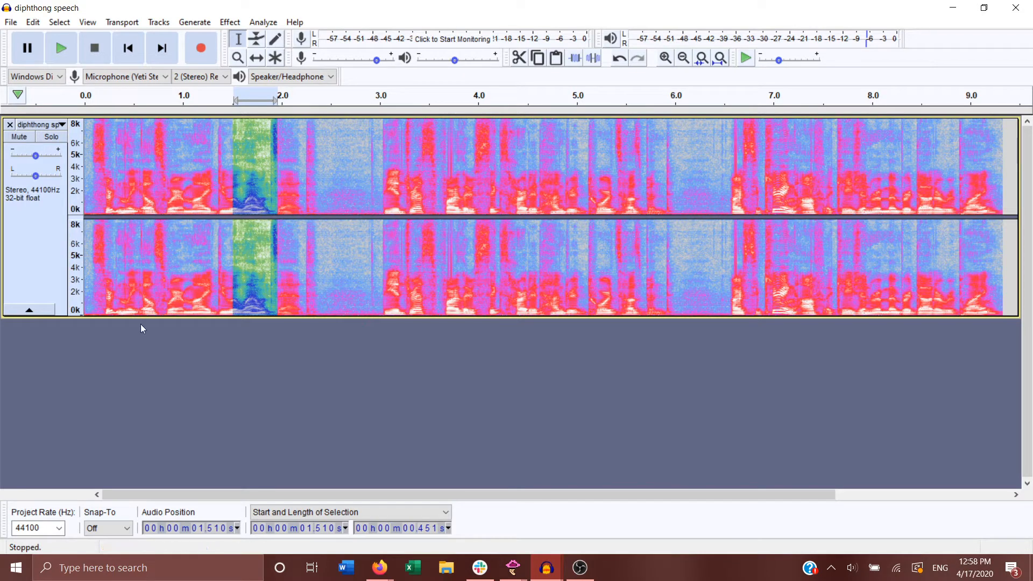
{"action": "left_click_drag", "start_coordinate": [51, 317], "coordinate": [51, 481]}
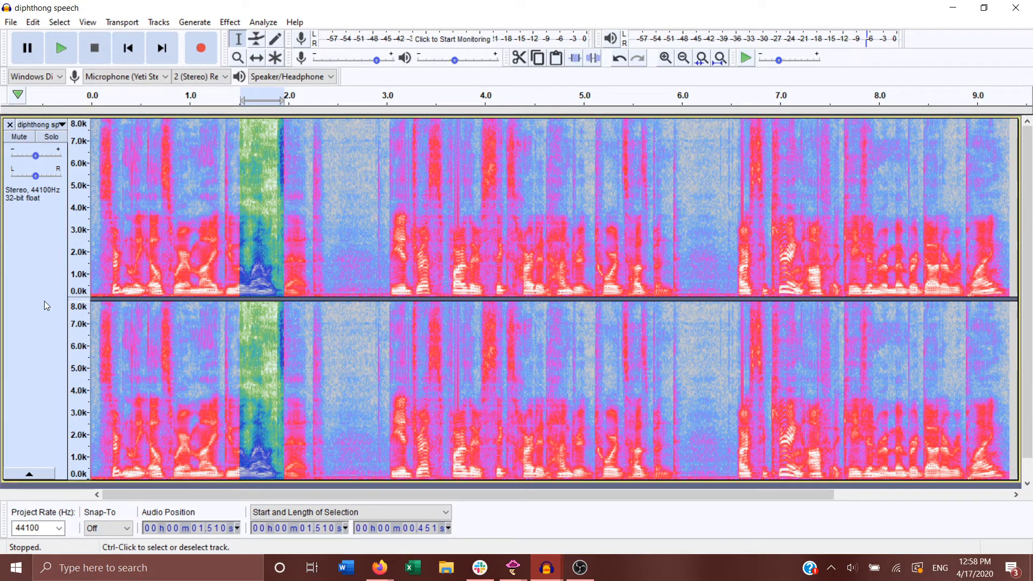
Step: Set the track's spectrogram frequency scale to Mel
{"action": "left_click", "coordinate": [49, 127]}
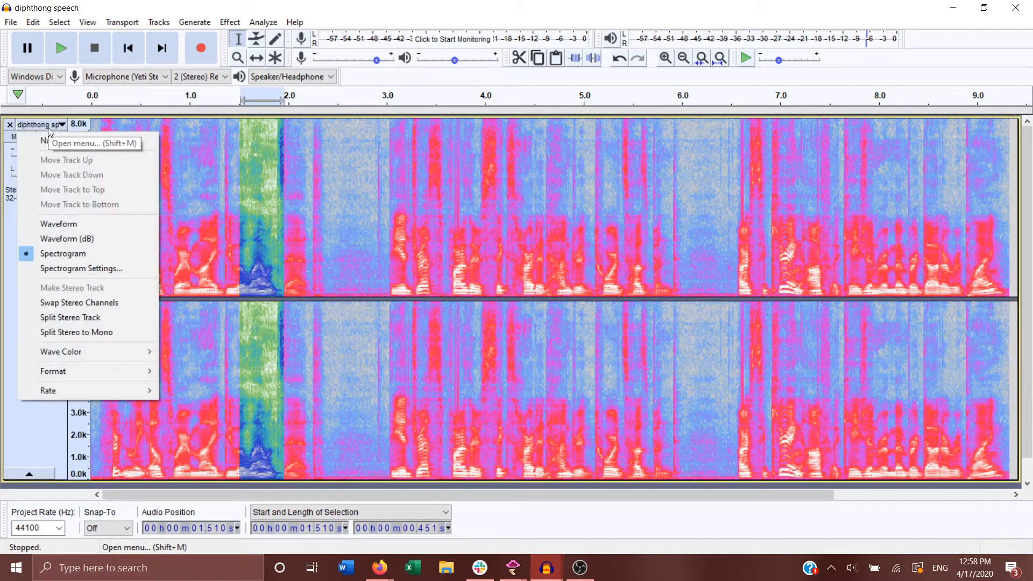
{"action": "left_click", "coordinate": [70, 269]}
{"action": "left_click", "coordinate": [526, 188]}
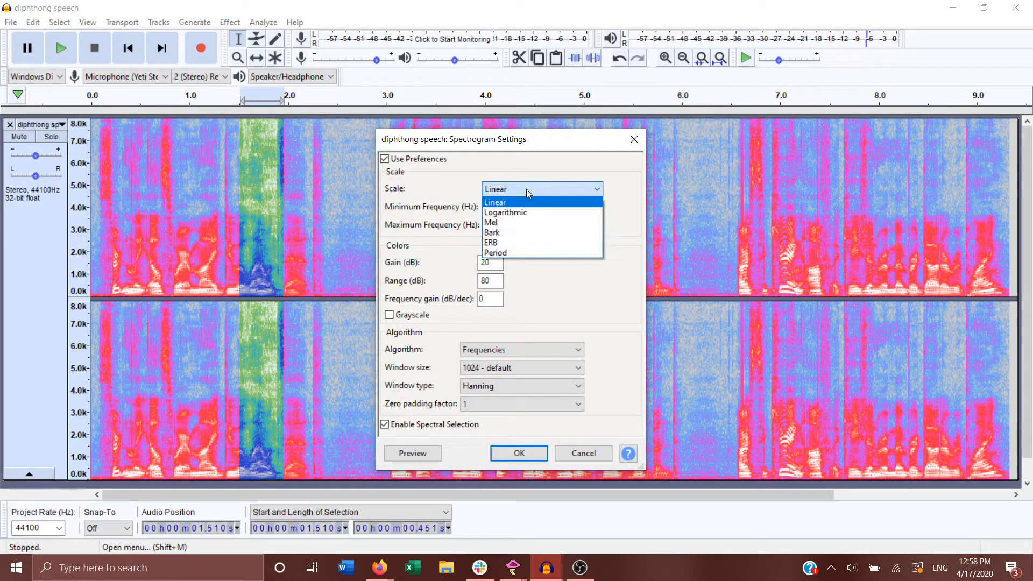
{"action": "left_click", "coordinate": [523, 224]}
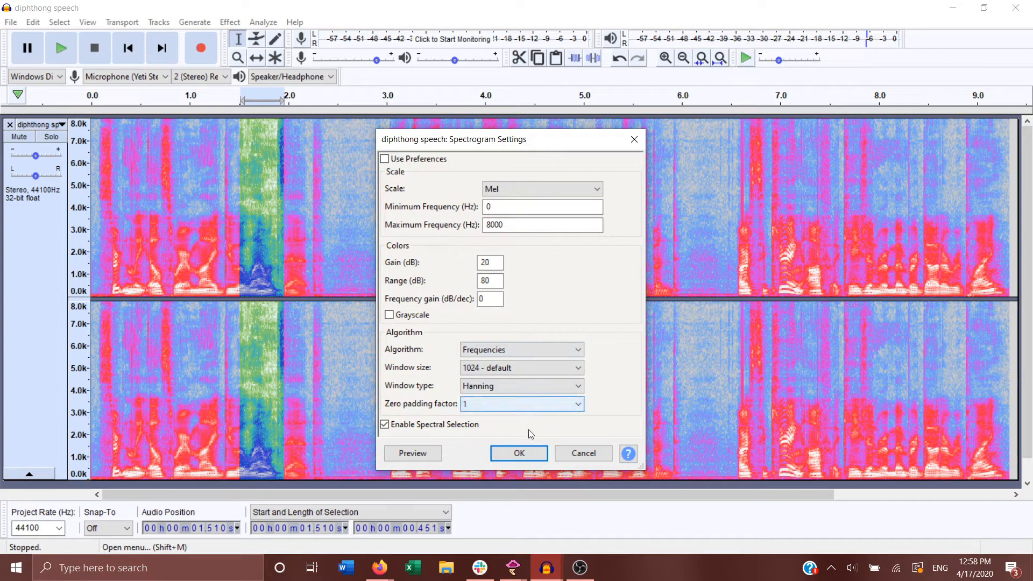
{"action": "left_click", "coordinate": [518, 453]}
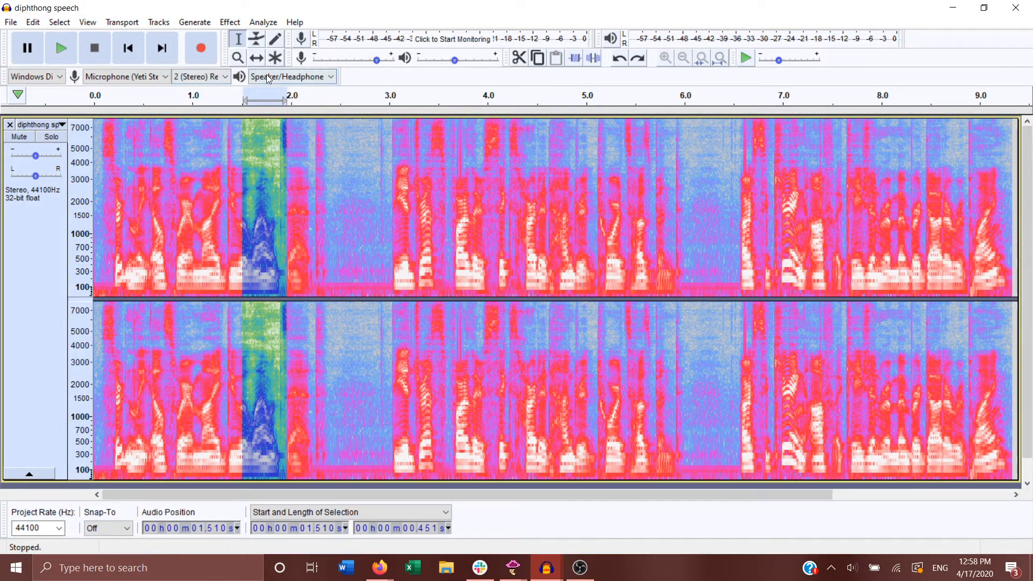
Step: Zoom in on the selected diphthong in the spectrogram and play the selection
{"action": "left_click", "coordinate": [238, 57]}
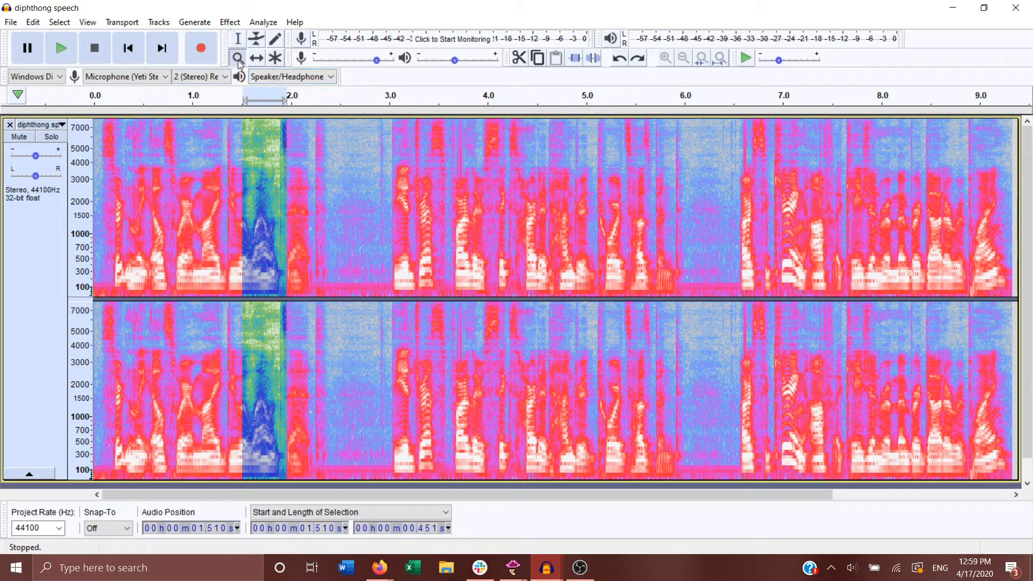
{"action": "left_click", "coordinate": [262, 246]}
{"action": "left_click", "coordinate": [258, 249]}
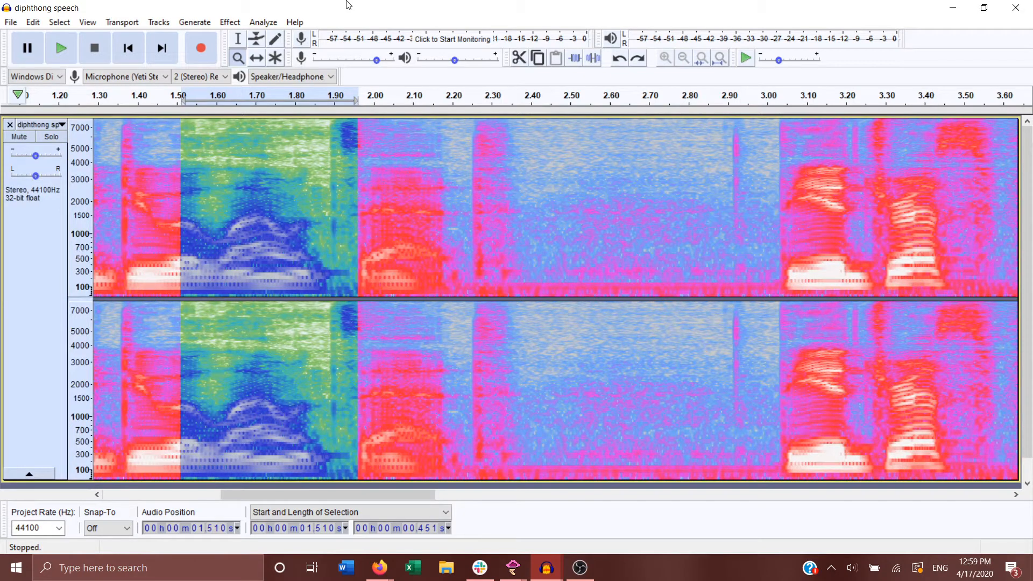
{"action": "key", "text": "space"}
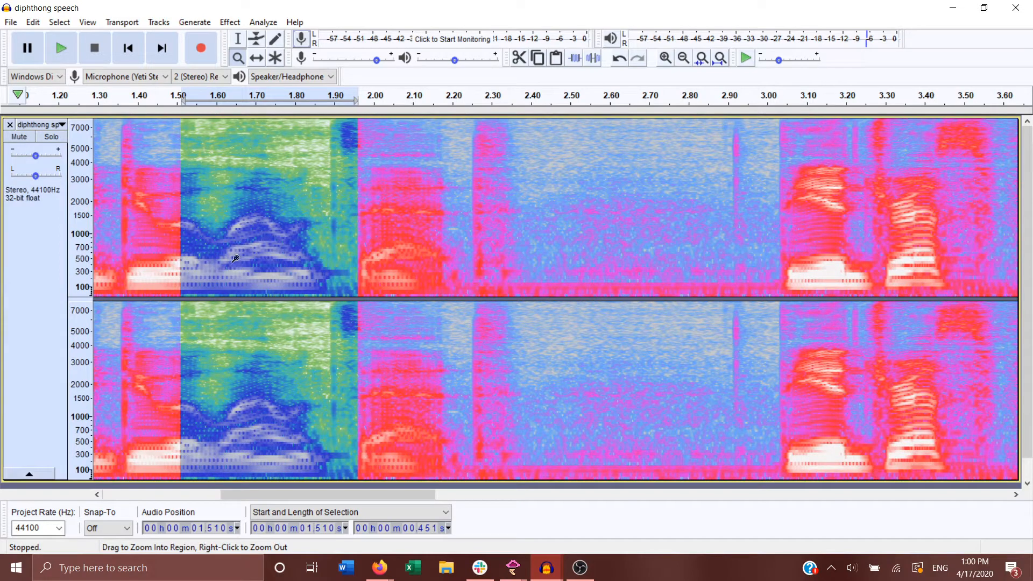
Step: Set the track's spectrogram window size to 4096
{"action": "left_click", "coordinate": [43, 127]}
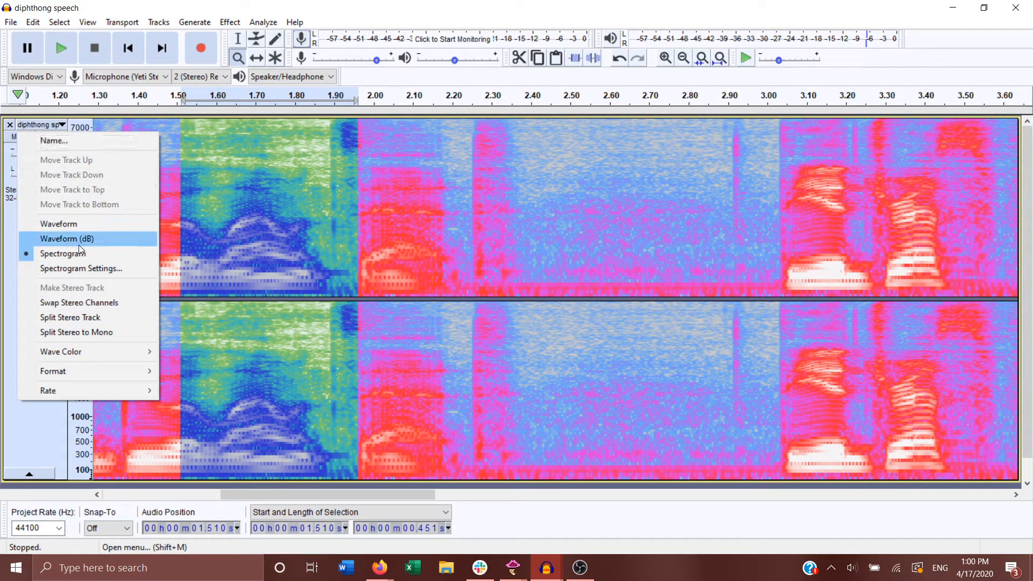
{"action": "left_click", "coordinate": [86, 270]}
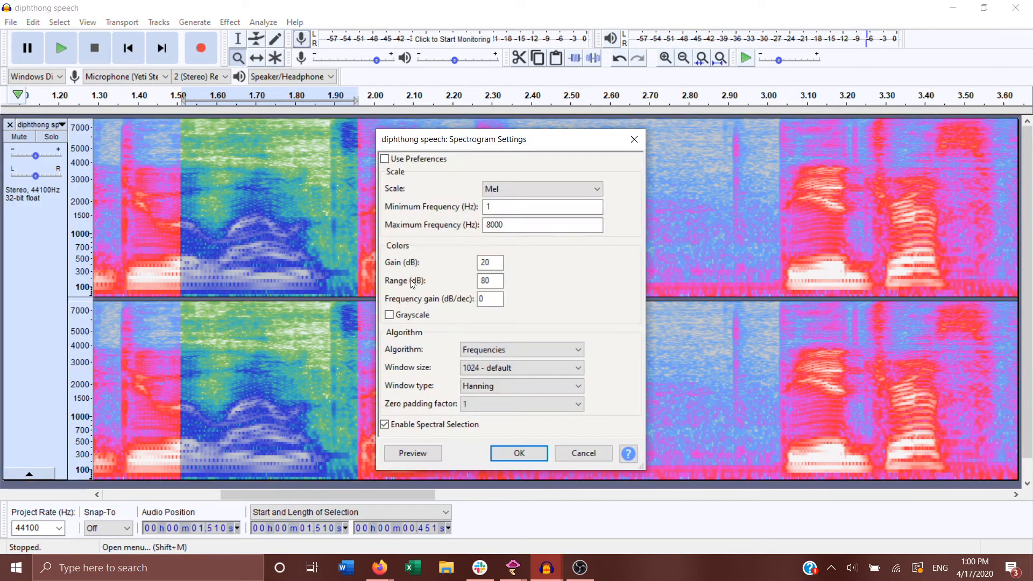
{"action": "left_click", "coordinate": [574, 368]}
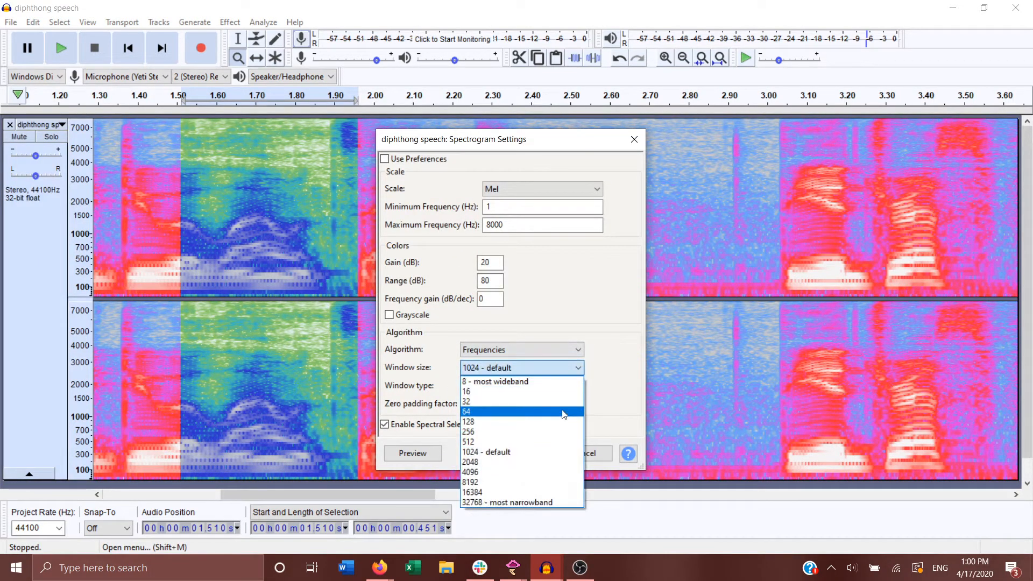
{"action": "left_click", "coordinate": [529, 472]}
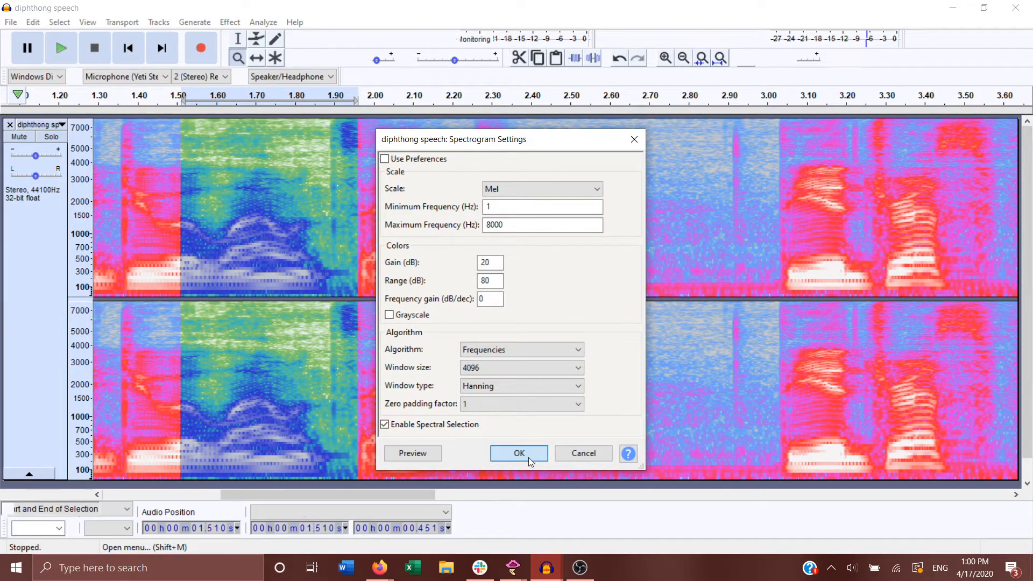
{"action": "left_click", "coordinate": [529, 458]}
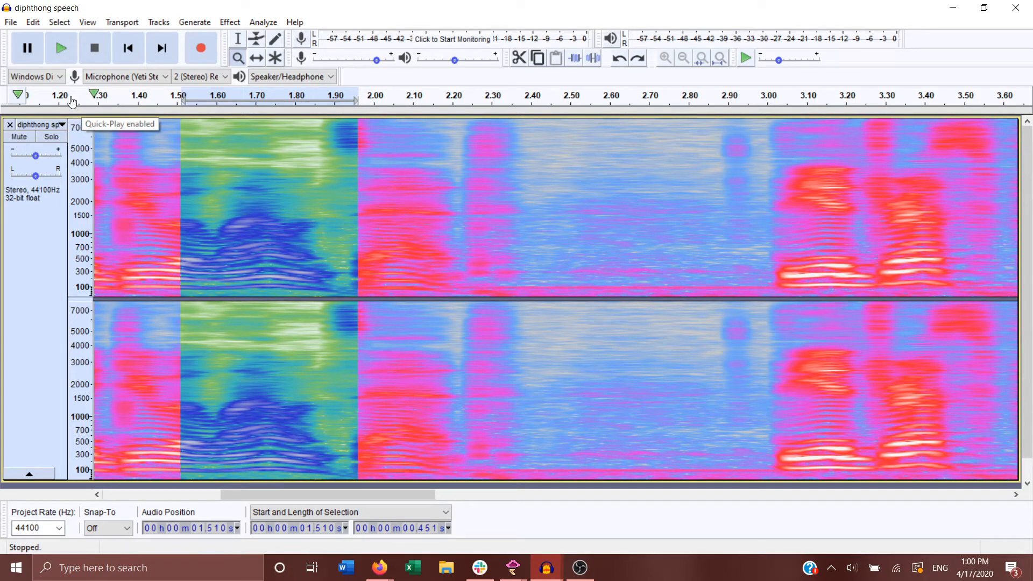
Step: Set the track's spectrogram window size to 2048
{"action": "left_click", "coordinate": [30, 126]}
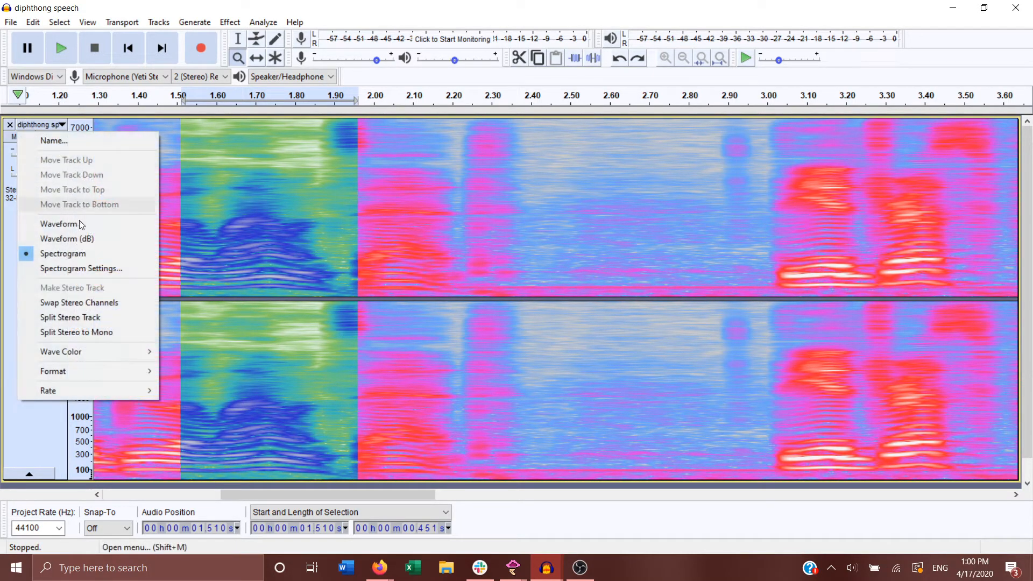
{"action": "left_click", "coordinate": [89, 268]}
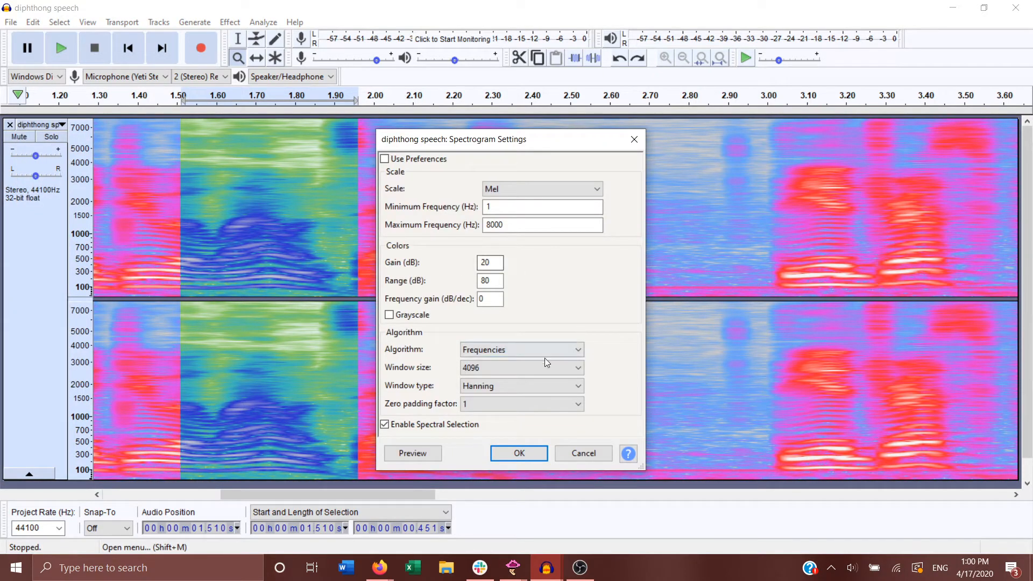
{"action": "left_click", "coordinate": [546, 368]}
{"action": "left_click", "coordinate": [551, 456]}
{"action": "left_click", "coordinate": [531, 454]}
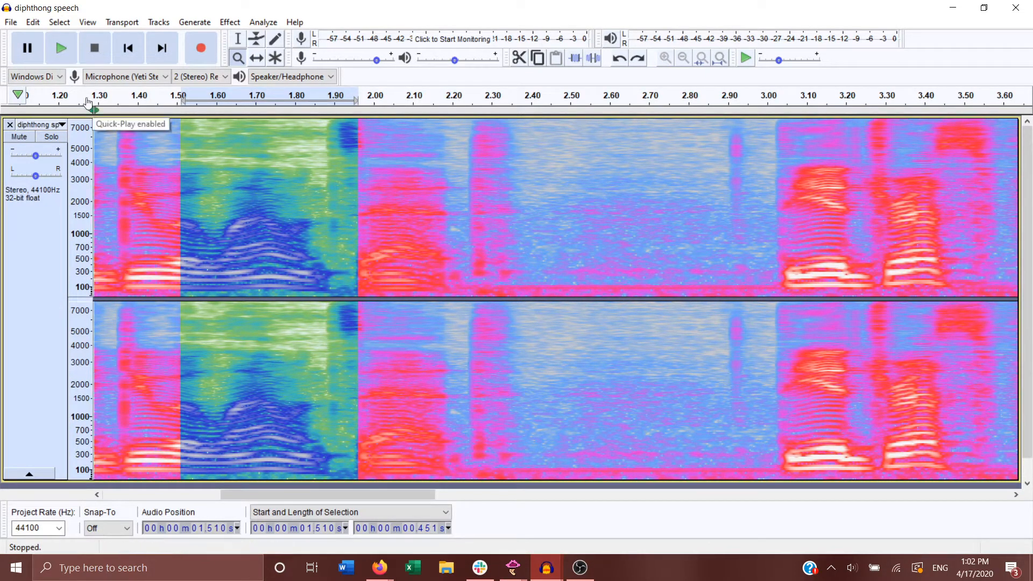
Step: Restore the track's spectrogram window size to the default of 1024
{"action": "left_click", "coordinate": [40, 124]}
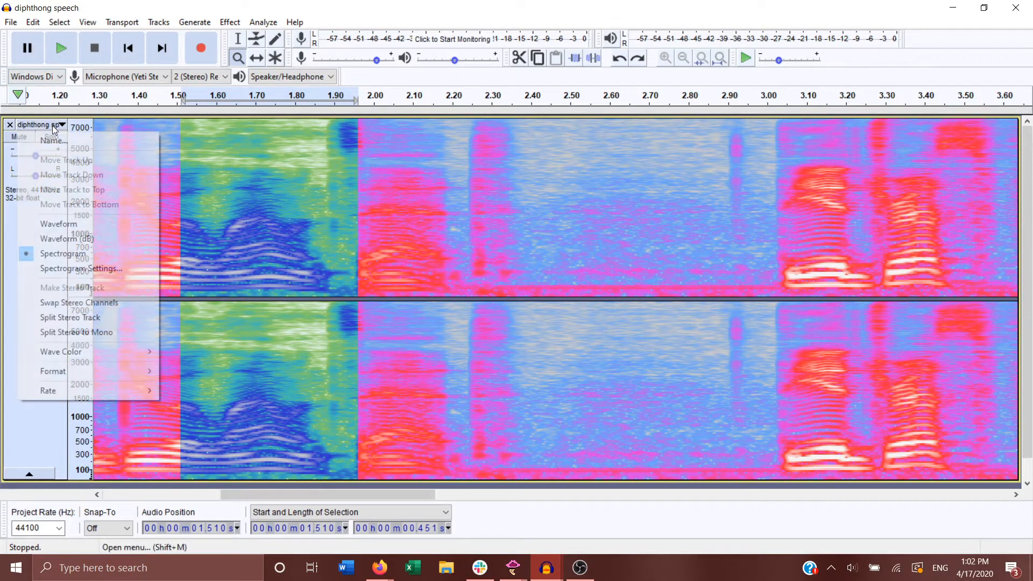
{"action": "left_click", "coordinate": [96, 268]}
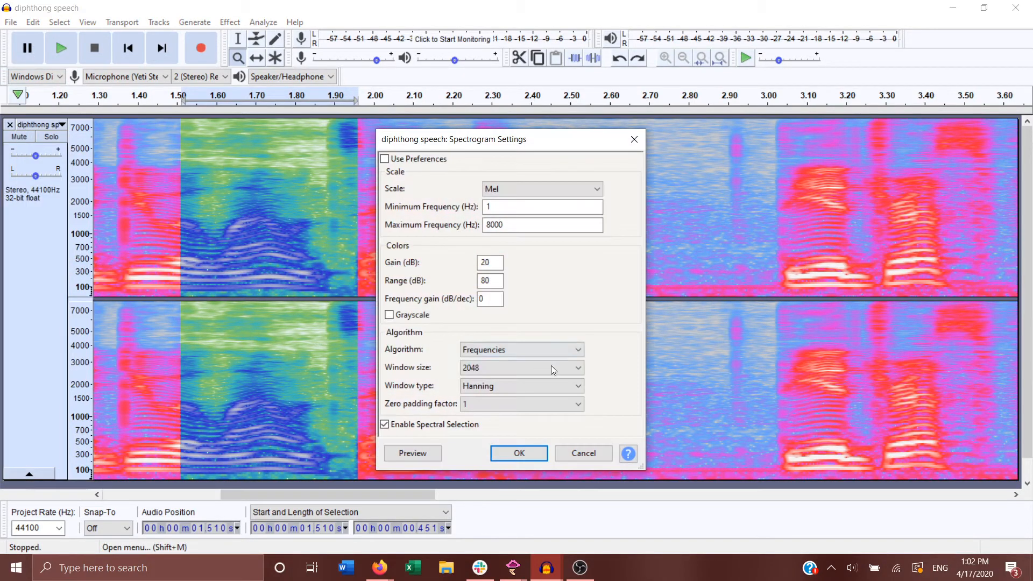
{"action": "left_click", "coordinate": [546, 368]}
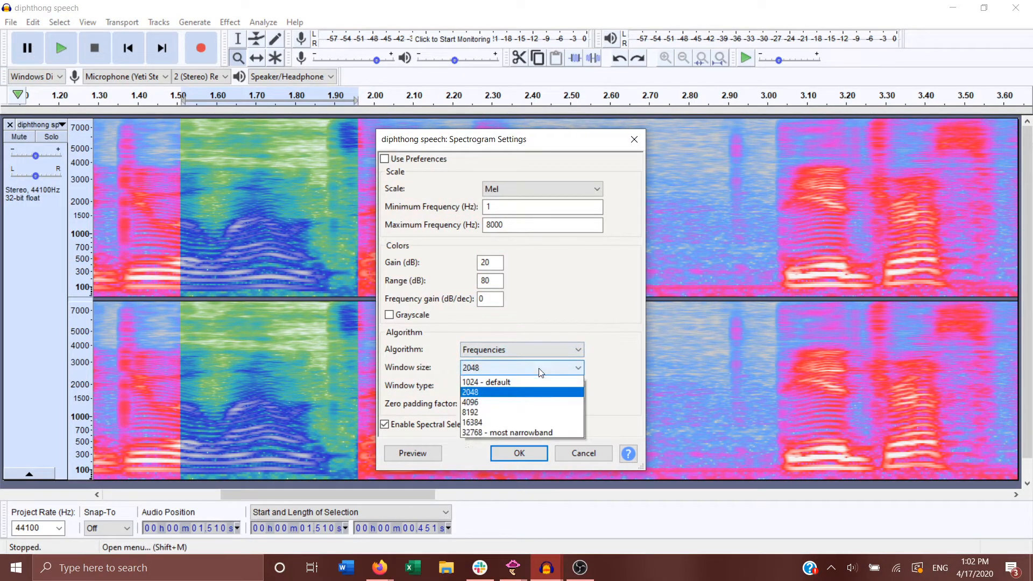
{"action": "left_click", "coordinate": [533, 455]}
{"action": "left_click", "coordinate": [530, 456]}
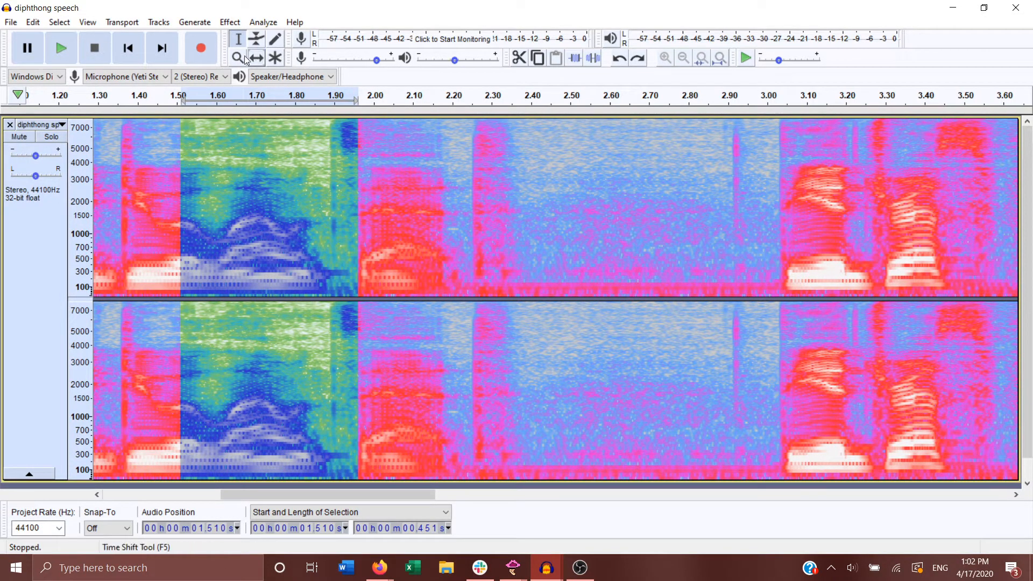
Step: Clear the selection, zoom out to the full recording, and play it from about 2.88 s, following playback towards the end
{"action": "left_click", "coordinate": [669, 135]}
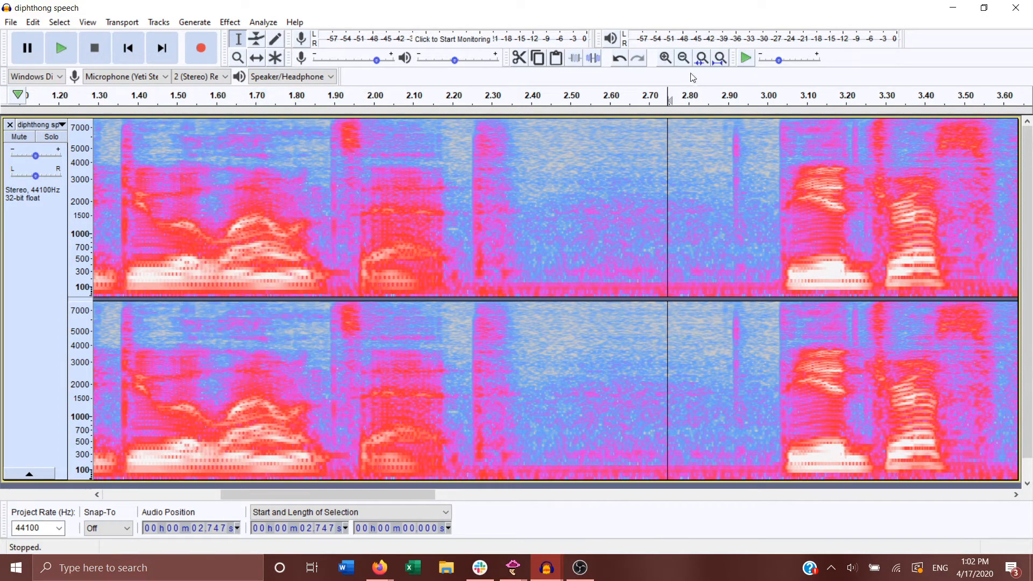
{"action": "left_click", "coordinate": [681, 62]}
{"action": "left_click", "coordinate": [682, 64]}
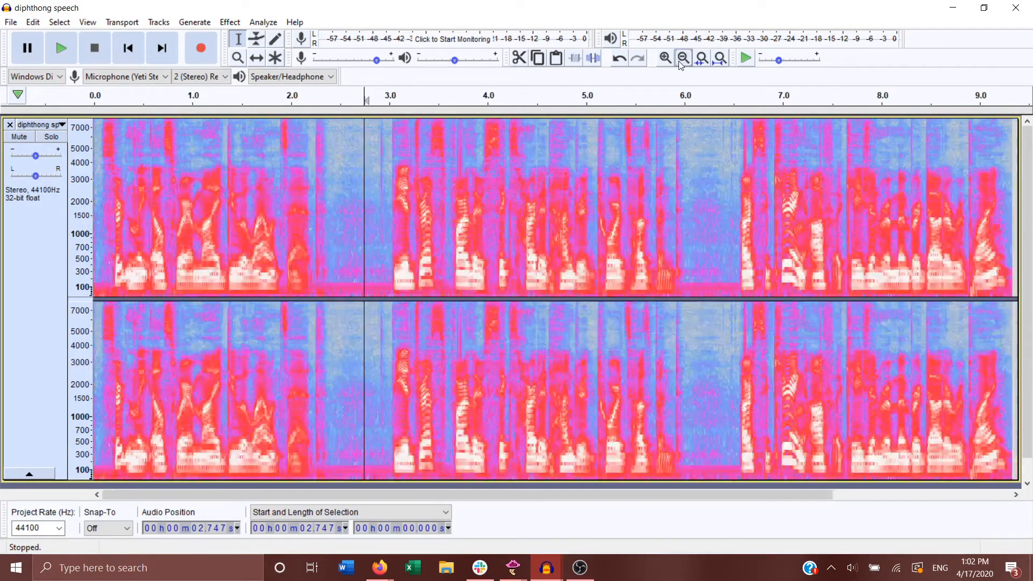
{"action": "left_click", "coordinate": [379, 265]}
{"action": "key", "text": "space"}
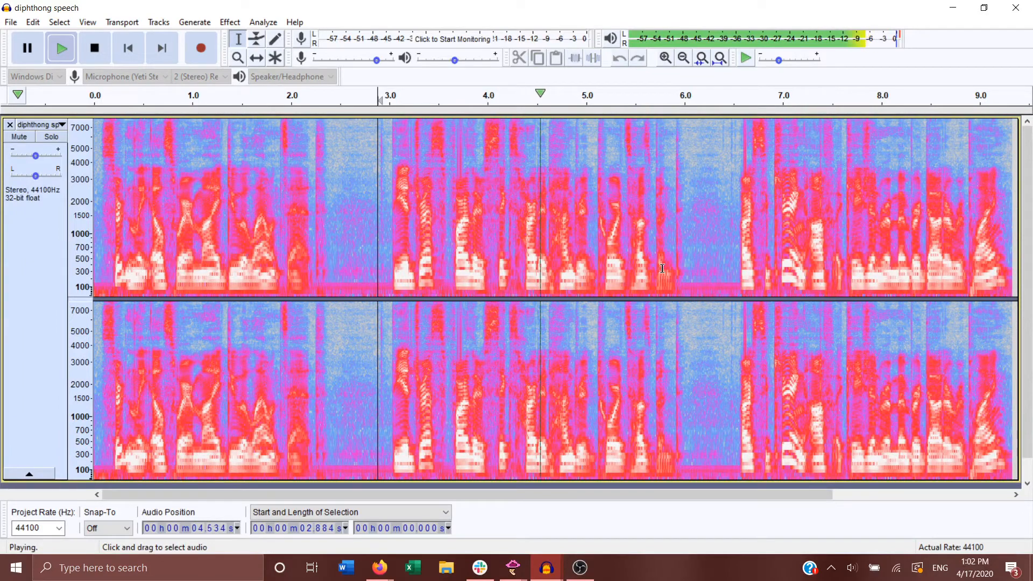
{"action": "left_click_drag", "start_coordinate": [702, 495], "coordinate": [857, 495]}
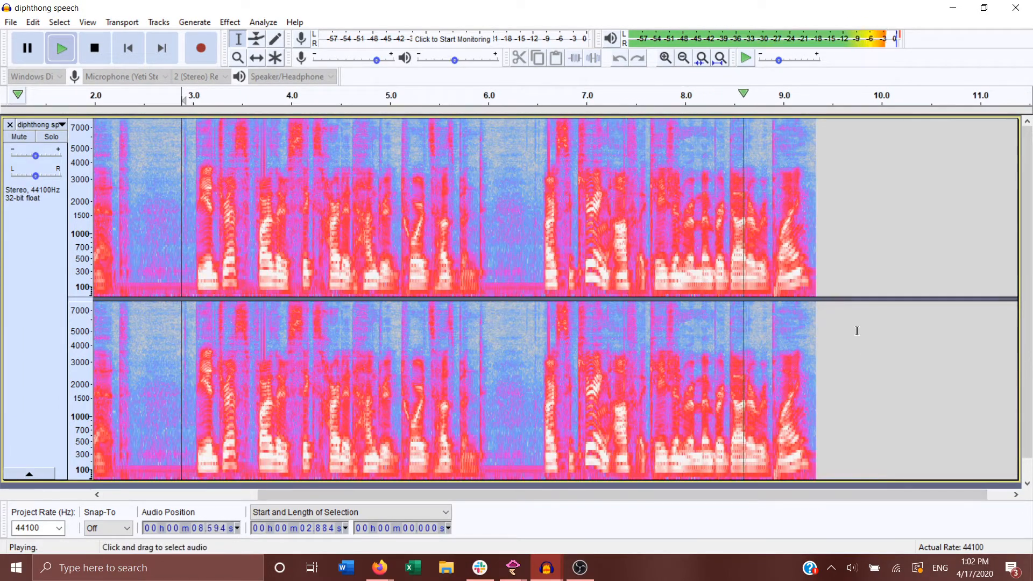
{"action": "key", "text": "space"}
{"action": "key", "text": "space"}
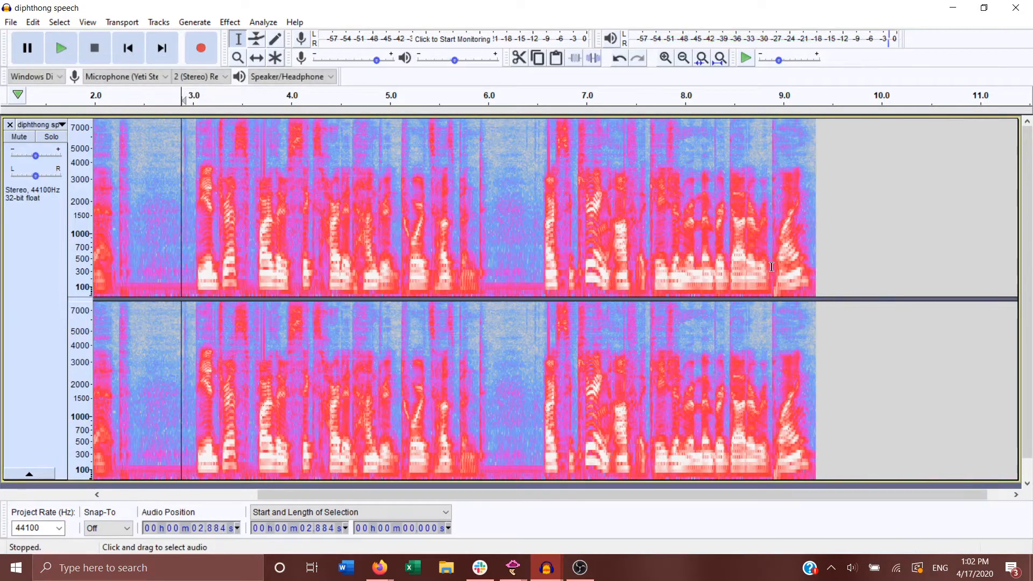
Step: Select the last sound of the recording, from about 8.89 s to the end of the clip, and play it
{"action": "left_click_drag", "start_coordinate": [773, 268], "coordinate": [808, 292]}
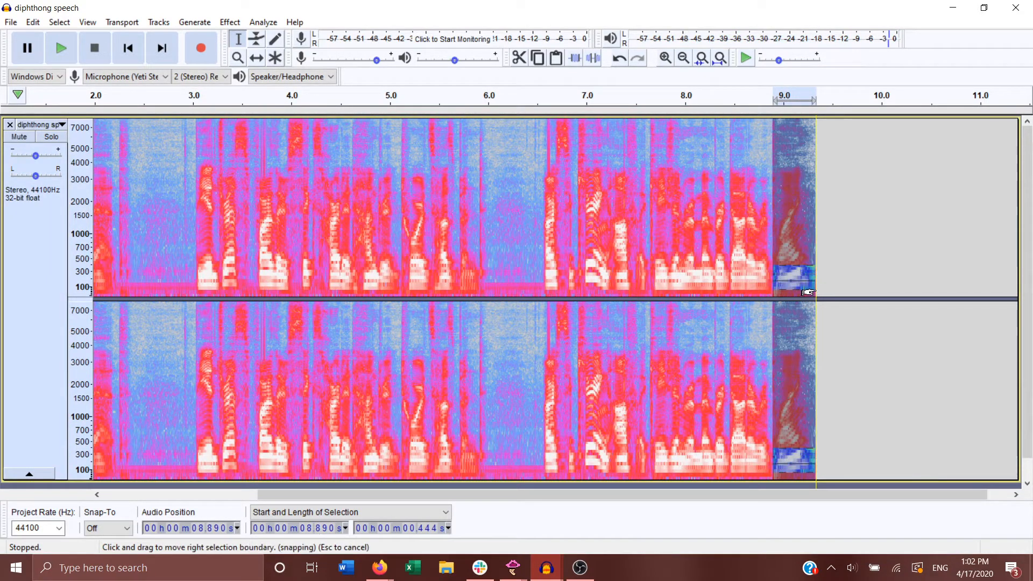
{"action": "key", "text": "space"}
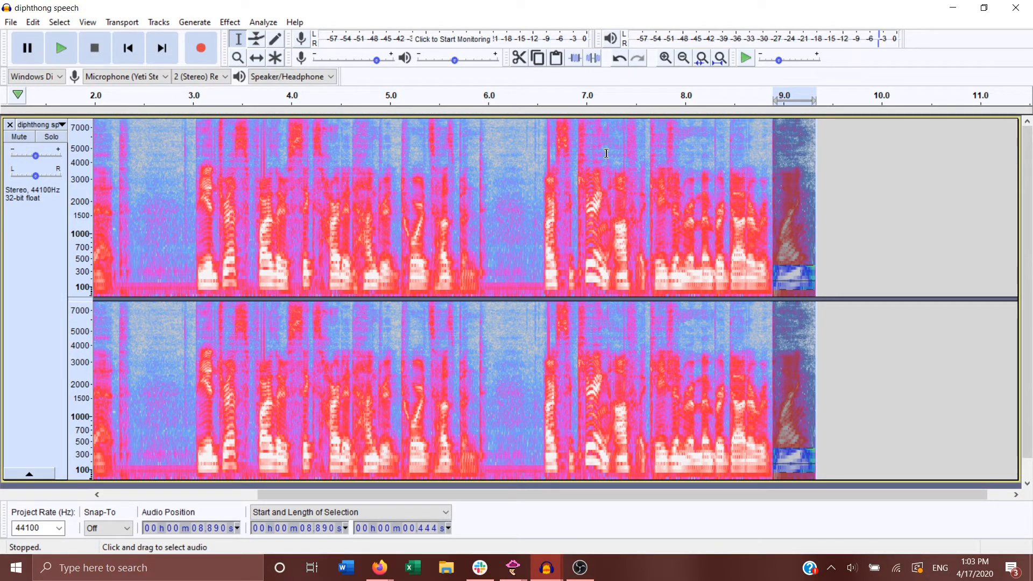
Step: Zoom in on the last sound, select it from about 8.90 s to the clip's end below about 7000 Hz, and play it
{"action": "left_click", "coordinate": [238, 58]}
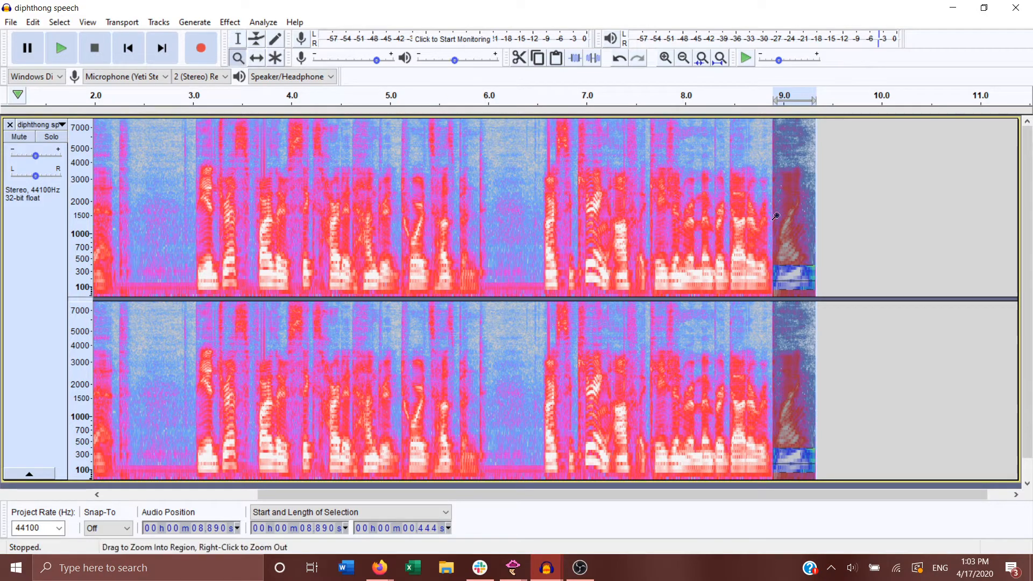
{"action": "left_click", "coordinate": [792, 261]}
{"action": "left_click", "coordinate": [791, 262]}
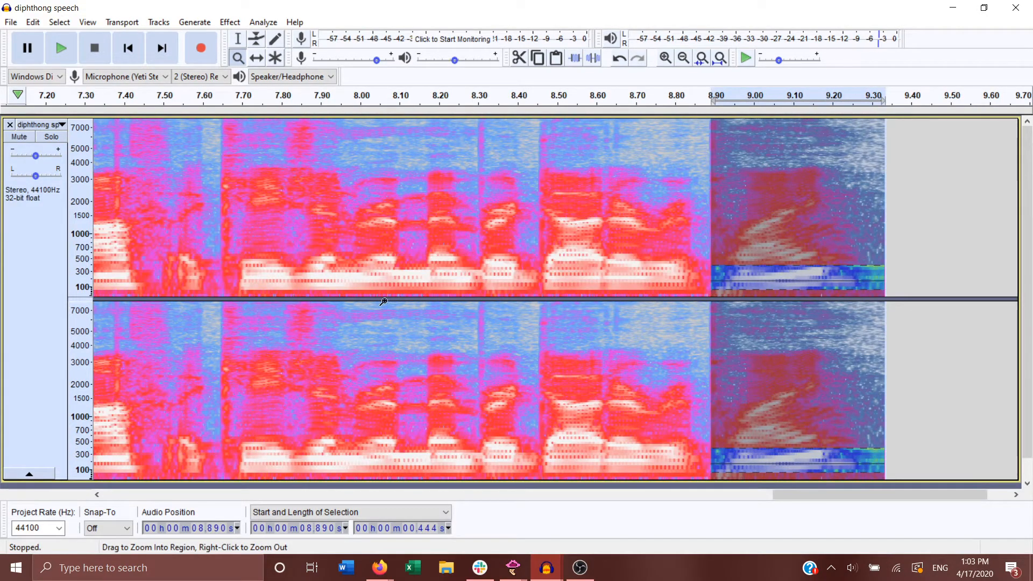
{"action": "left_click", "coordinate": [238, 38]}
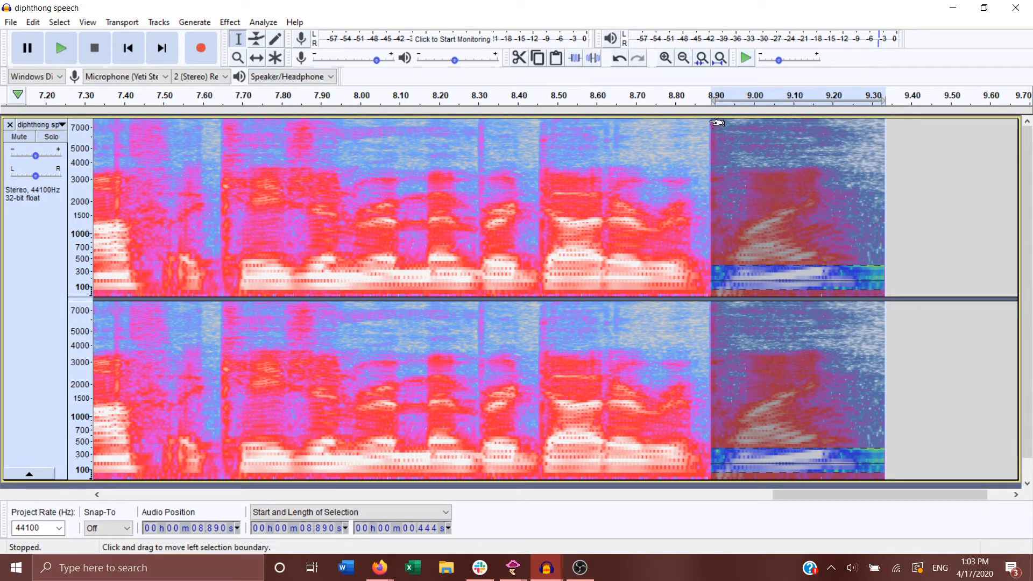
{"action": "left_click_drag", "start_coordinate": [715, 127], "coordinate": [885, 339]}
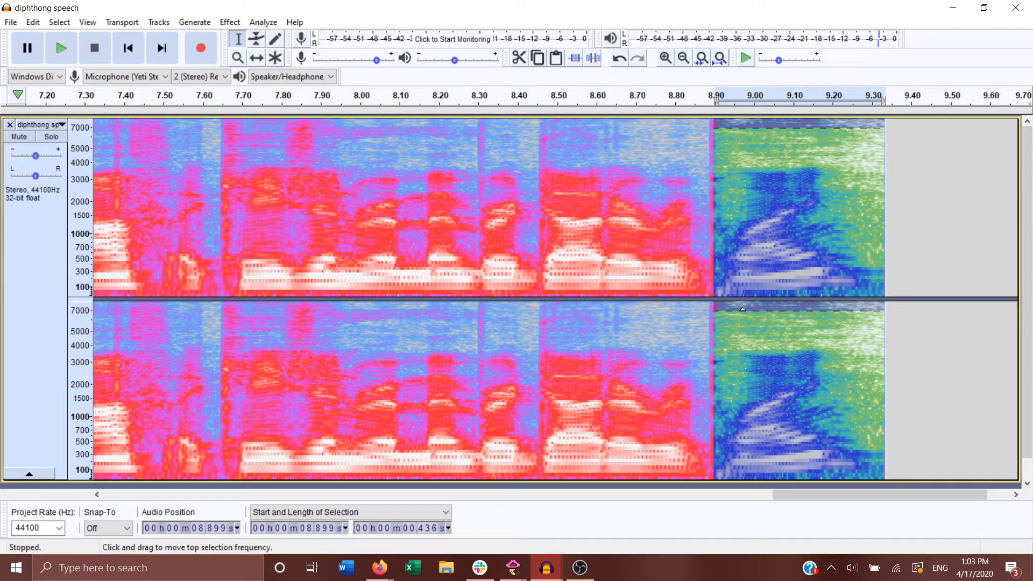
{"action": "key", "text": "space"}
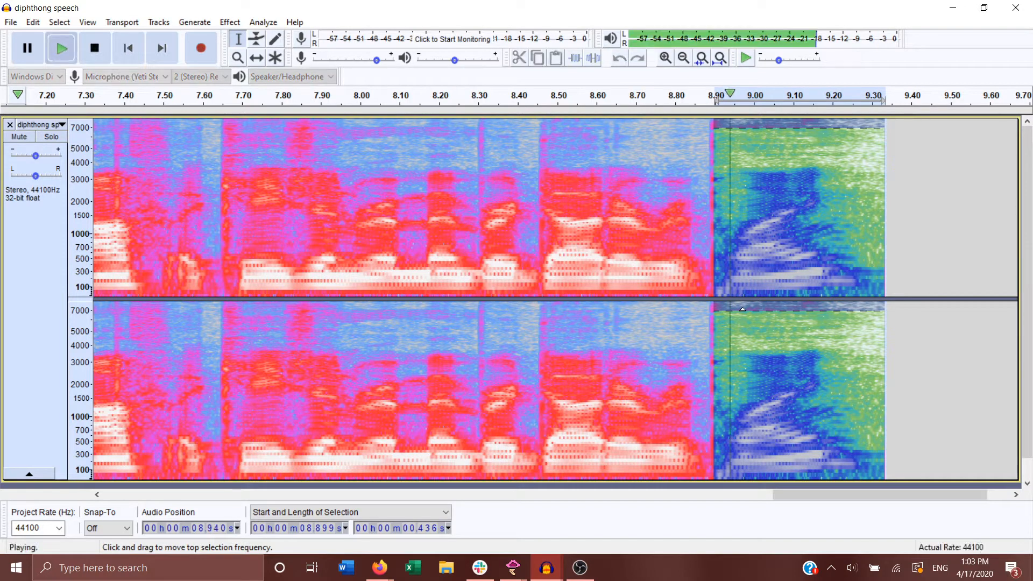
{"action": "key", "text": "space"}
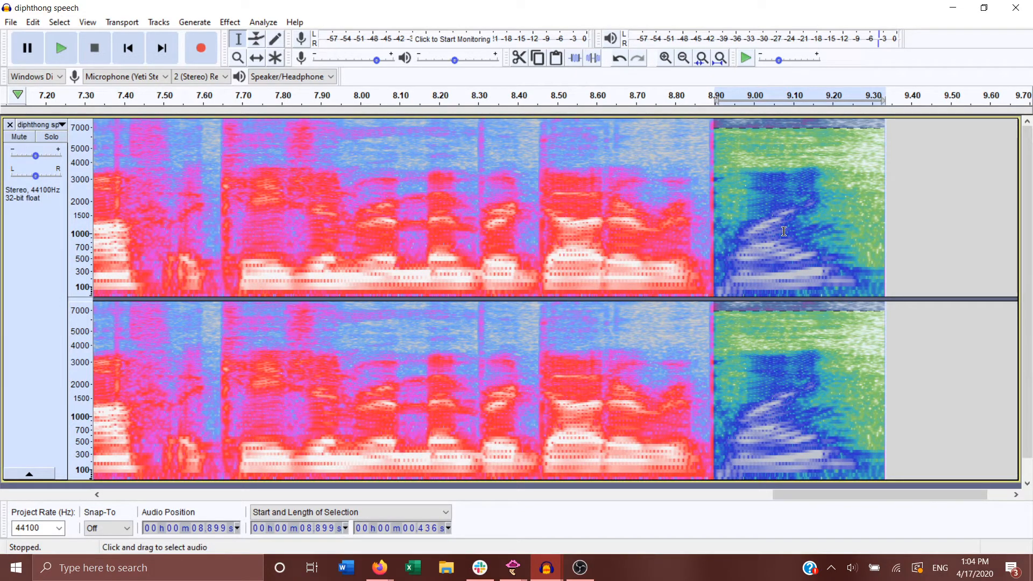
Step: Clear the selection and set the track's spectrogram window size to 2048
{"action": "left_click", "coordinate": [930, 219]}
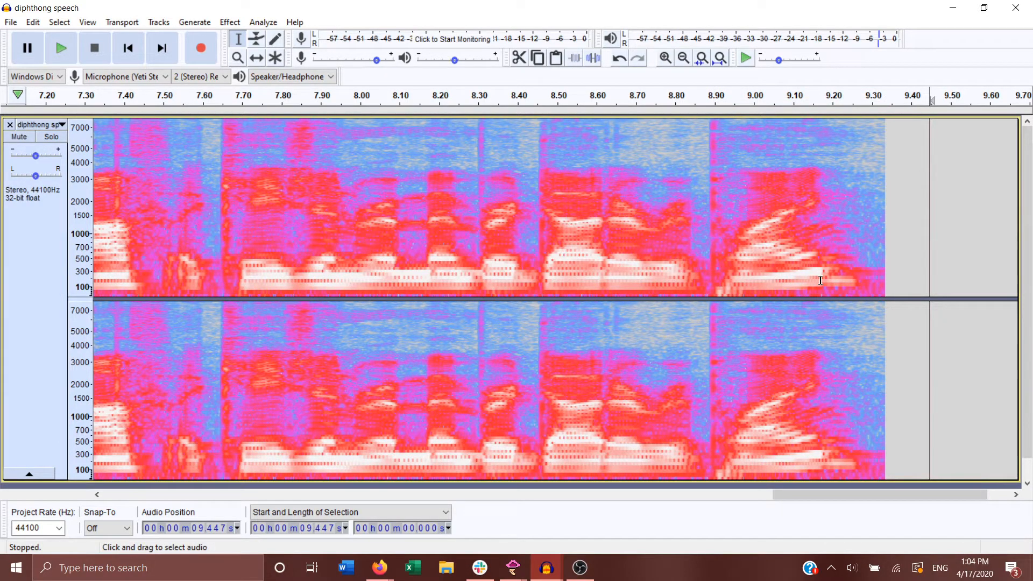
{"action": "left_click", "coordinate": [41, 124]}
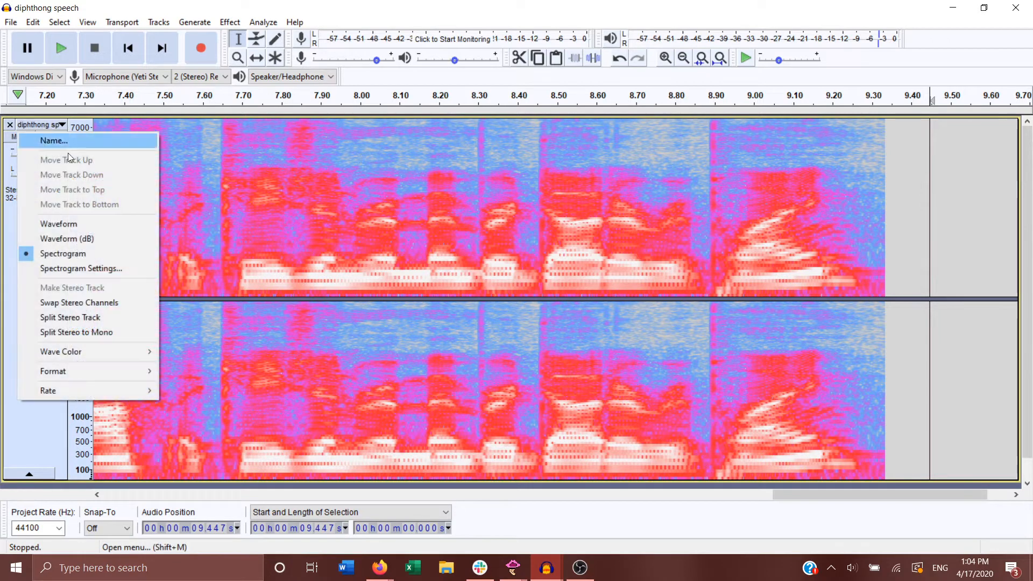
{"action": "left_click", "coordinate": [111, 269]}
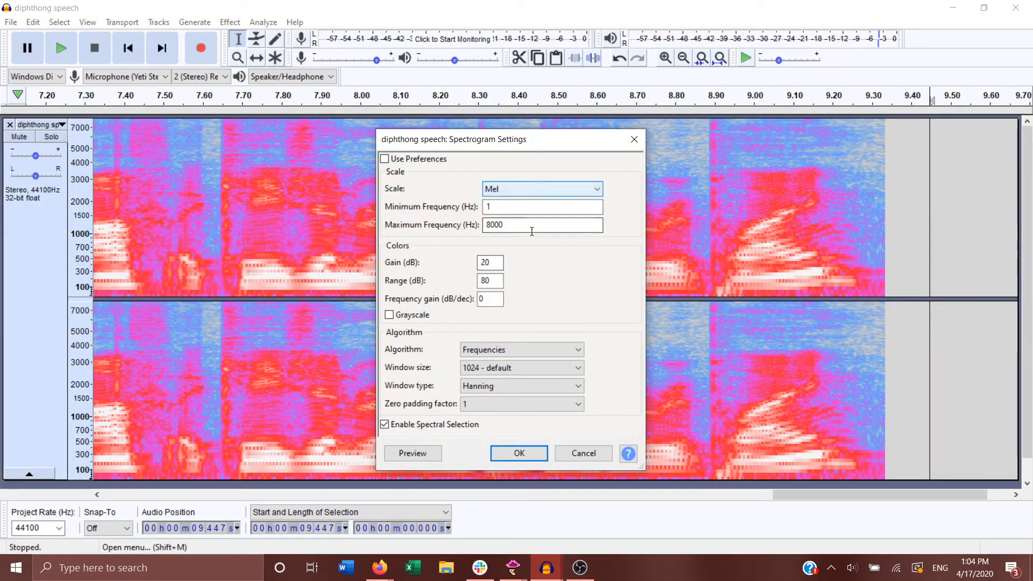
{"action": "left_click", "coordinate": [520, 368]}
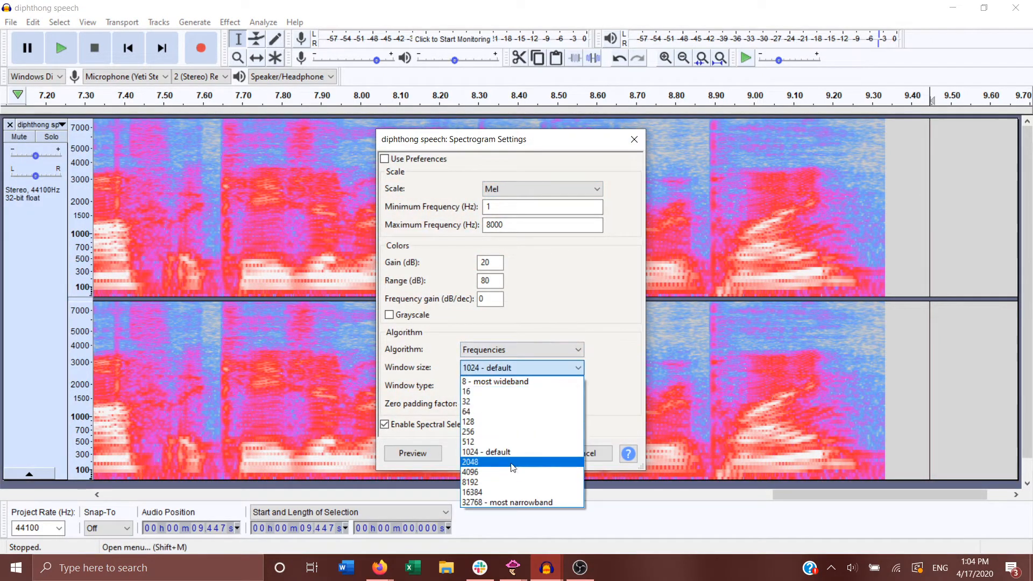
{"action": "left_click", "coordinate": [520, 452]}
{"action": "left_click", "coordinate": [521, 454]}
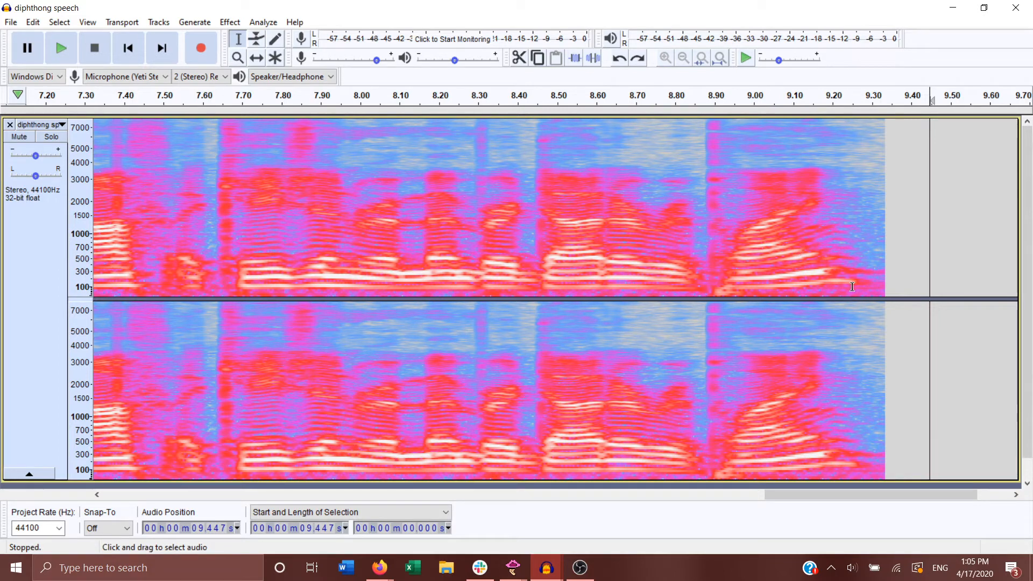
{"action": "left_click", "coordinate": [897, 272]}
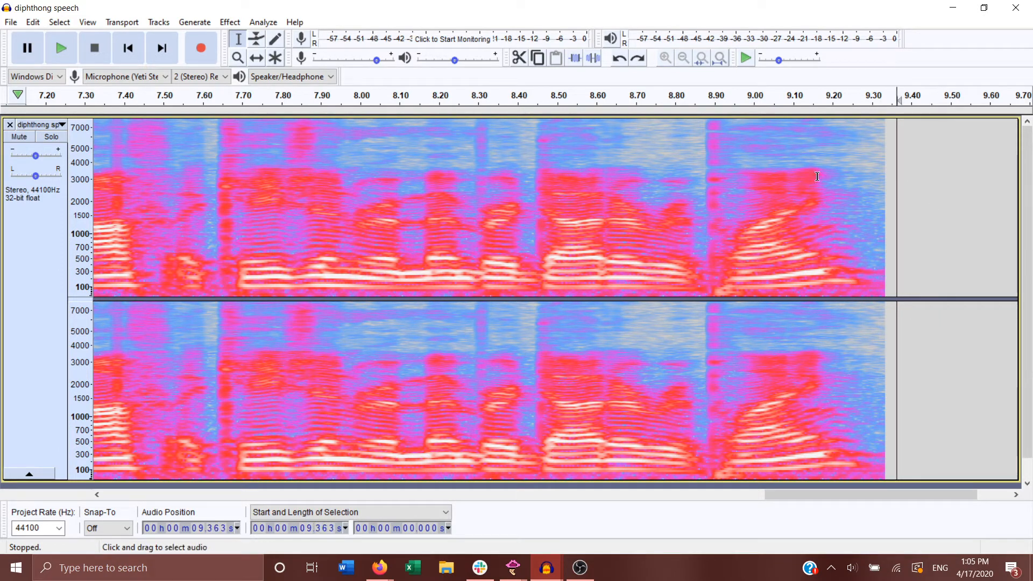
{"action": "left_click", "coordinate": [513, 567]}
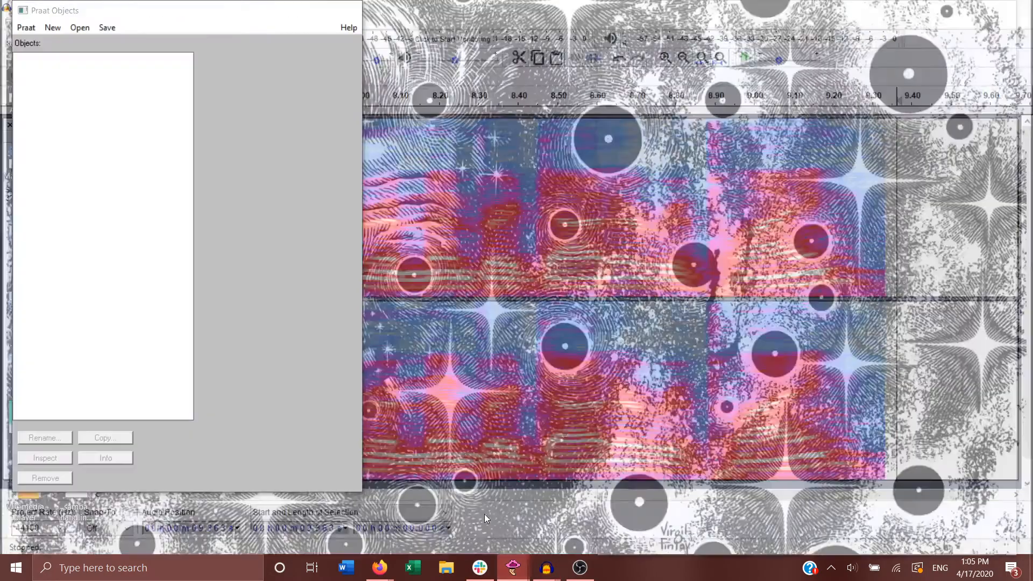
{"action": "left_click", "coordinate": [484, 514]}
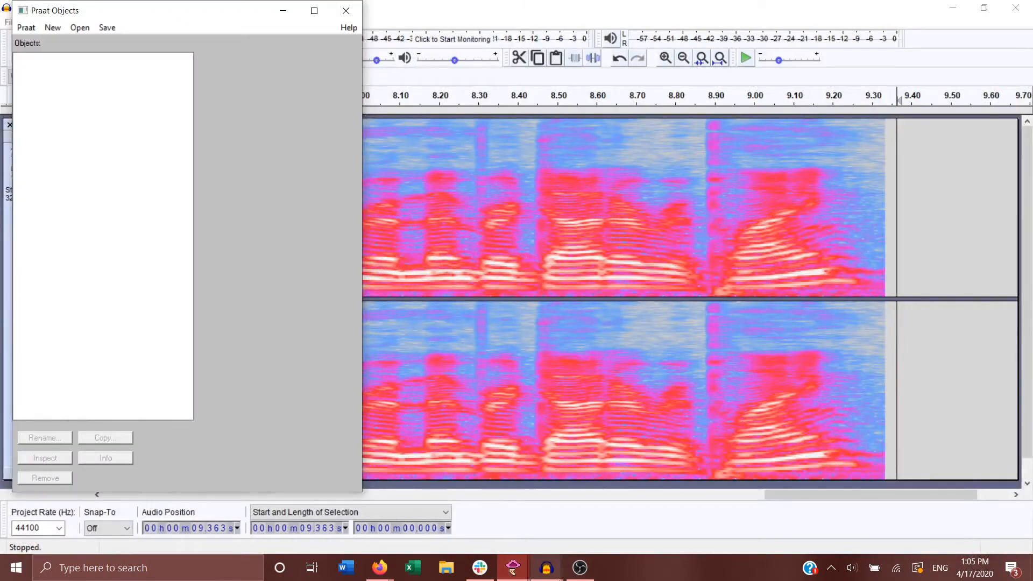
{"action": "left_click", "coordinate": [582, 575]}
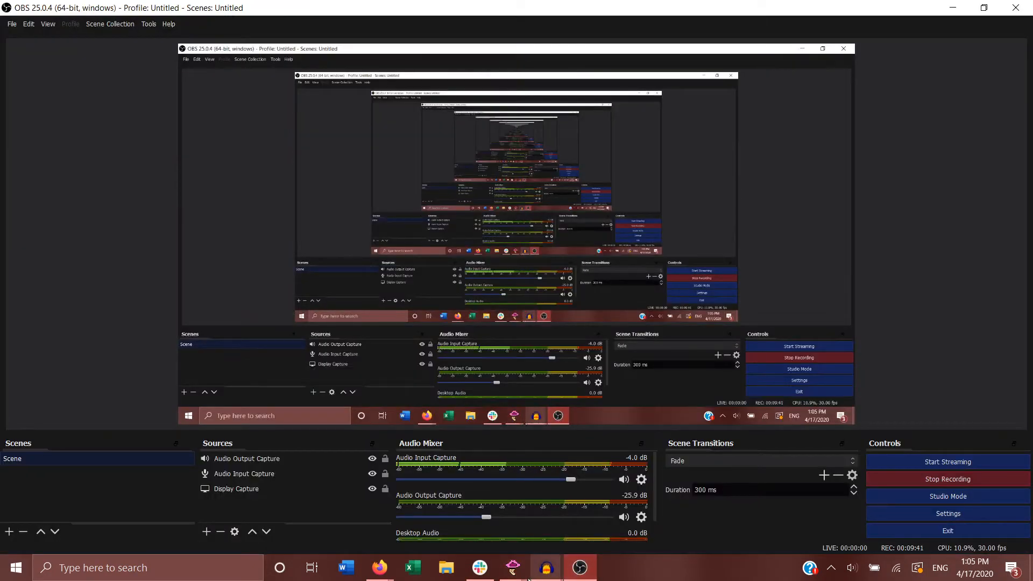
{"action": "mouse_move", "coordinate": [514, 579]}
{"action": "left_click", "coordinate": [494, 540]}
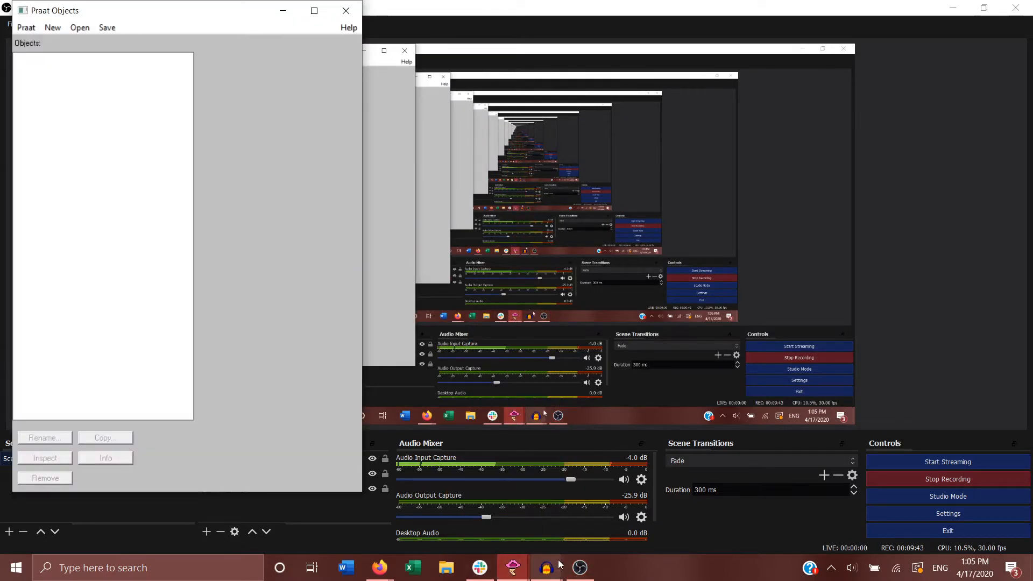
{"action": "mouse_move", "coordinate": [547, 577]}
{"action": "left_click", "coordinate": [589, 518]}
Step: Switch to Praat and open the "diphthong speech" sound file from the 375 Spring 2020 folder
{"action": "mouse_move", "coordinate": [517, 565]}
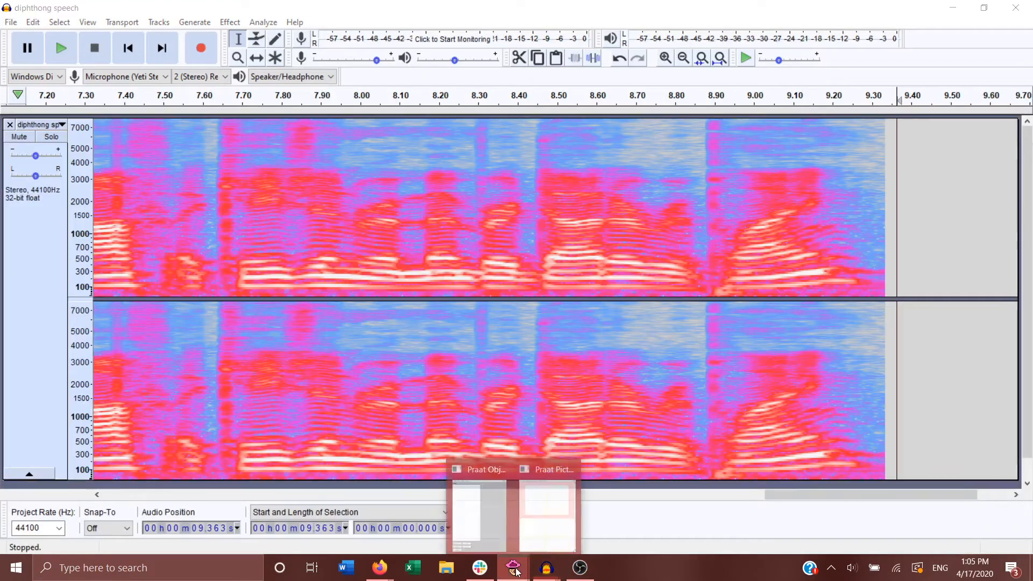
{"action": "left_click", "coordinate": [494, 527]}
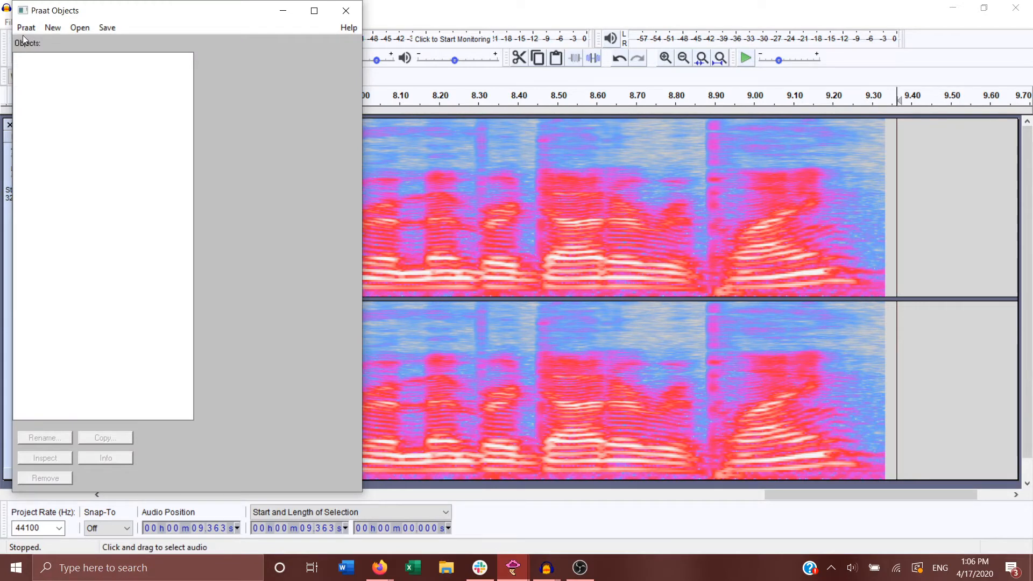
{"action": "left_click", "coordinate": [80, 28]}
{"action": "left_click", "coordinate": [101, 43]}
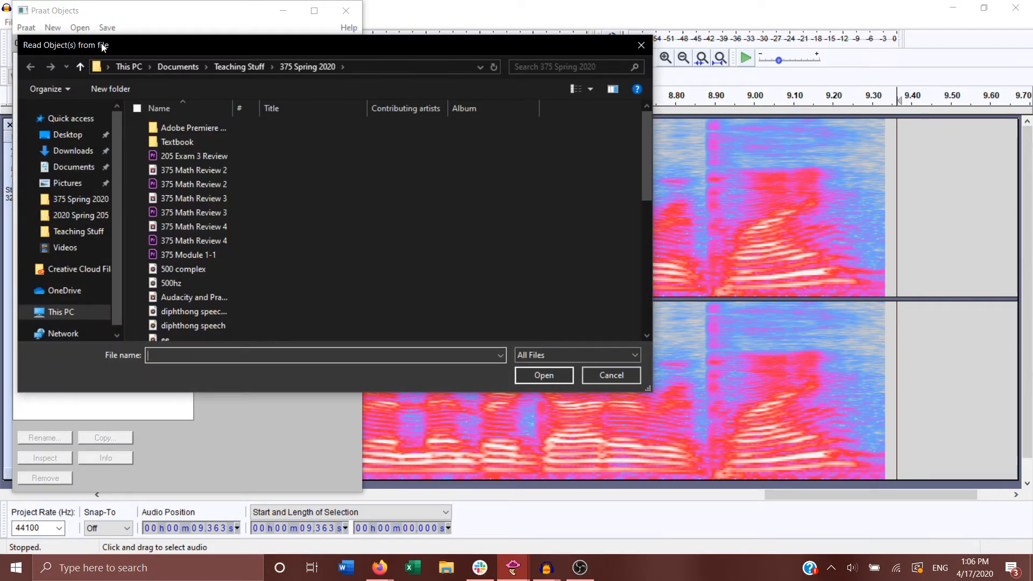
{"action": "scroll", "coordinate": [177, 234], "scroll_direction": "down", "scroll_amount": 1}
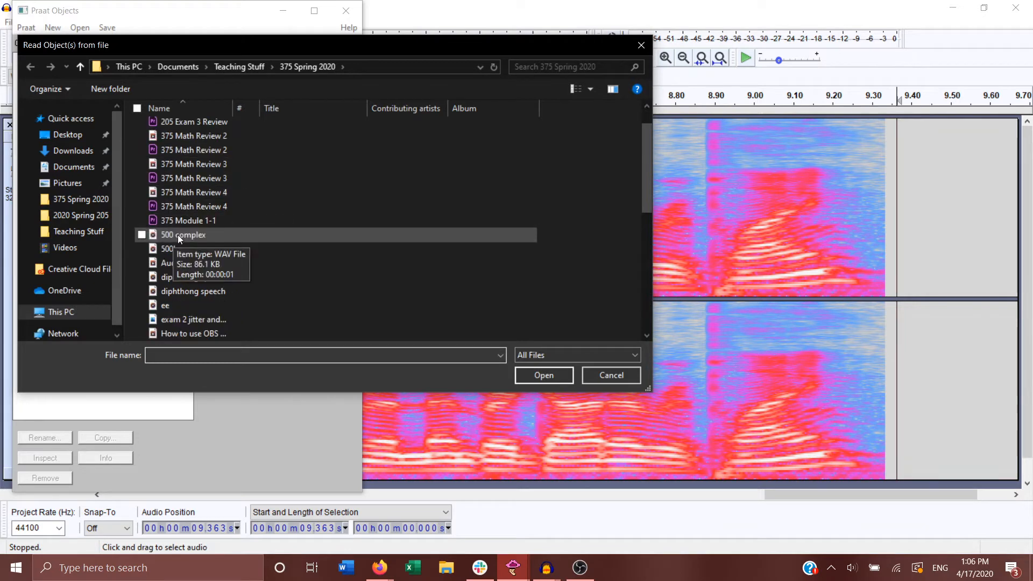
{"action": "left_click", "coordinate": [185, 292]}
{"action": "left_click", "coordinate": [544, 375]}
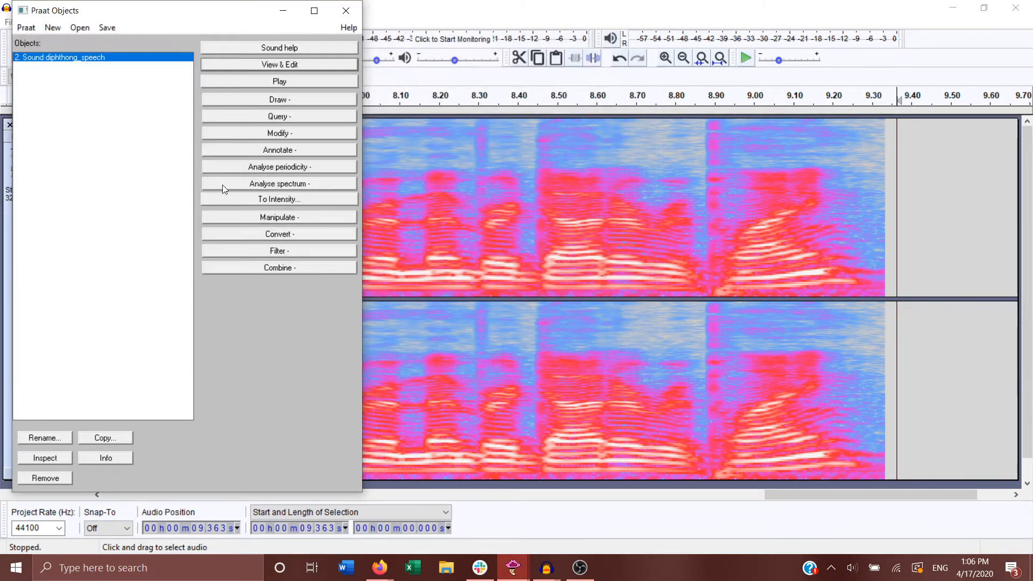
Step: Open the diphthong_speech sound for viewing and editing, and hide its formant tracks
{"action": "left_click", "coordinate": [247, 63]}
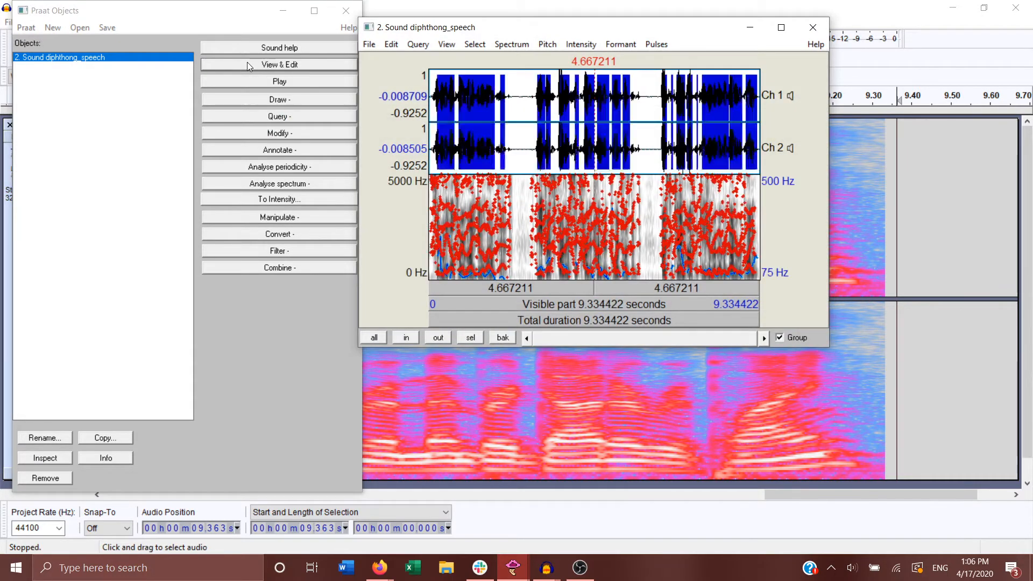
{"action": "left_click", "coordinate": [621, 44]}
{"action": "left_click", "coordinate": [640, 62]}
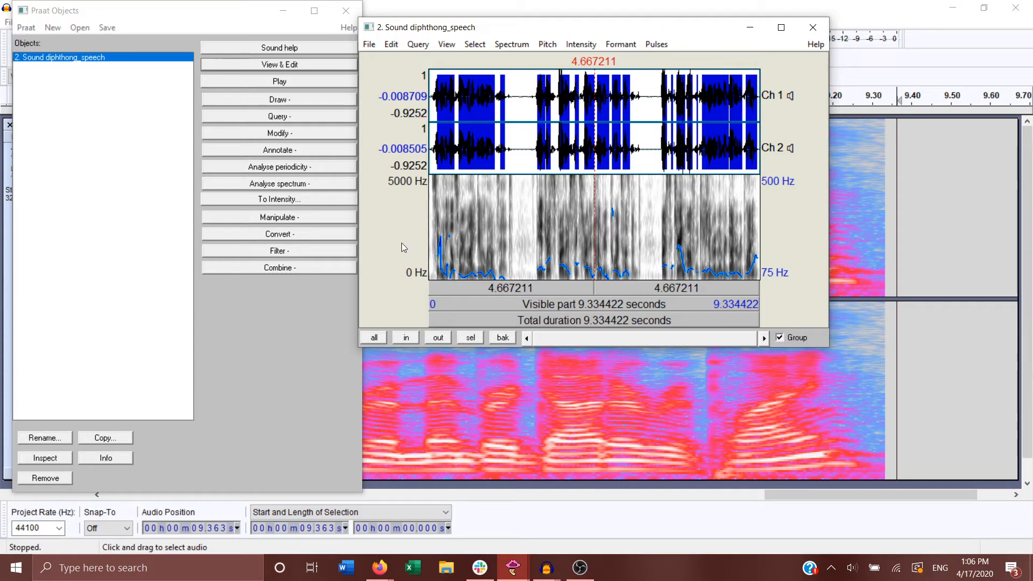
Step: Enlarge the sound editor window in width and height, and show the formant tracks on the spectrogram
{"action": "left_click_drag", "start_coordinate": [169, 269], "coordinate": [54, 269]}
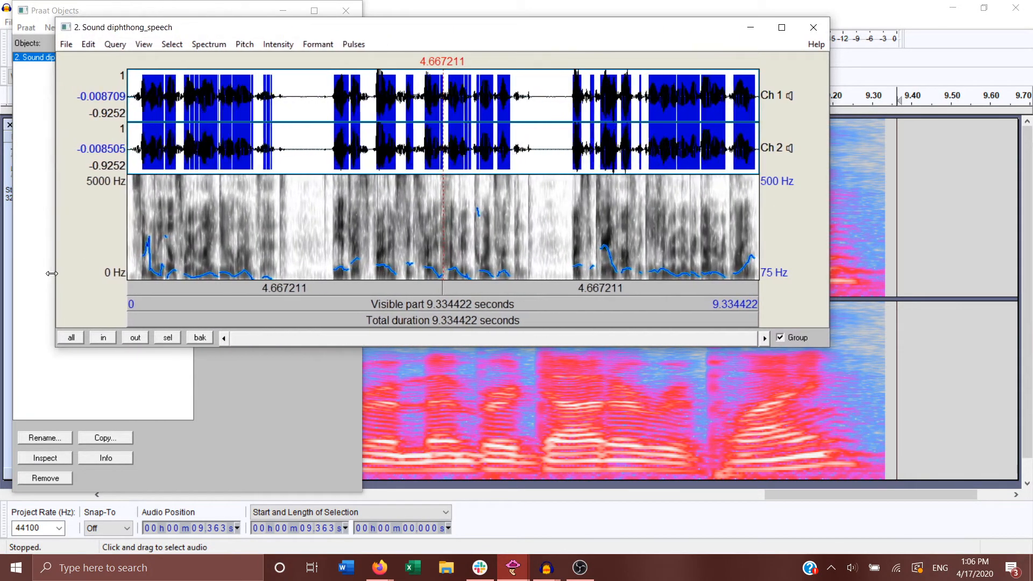
{"action": "left_click", "coordinate": [825, 221]}
{"action": "left_click_drag", "start_coordinate": [829, 221], "coordinate": [994, 221]}
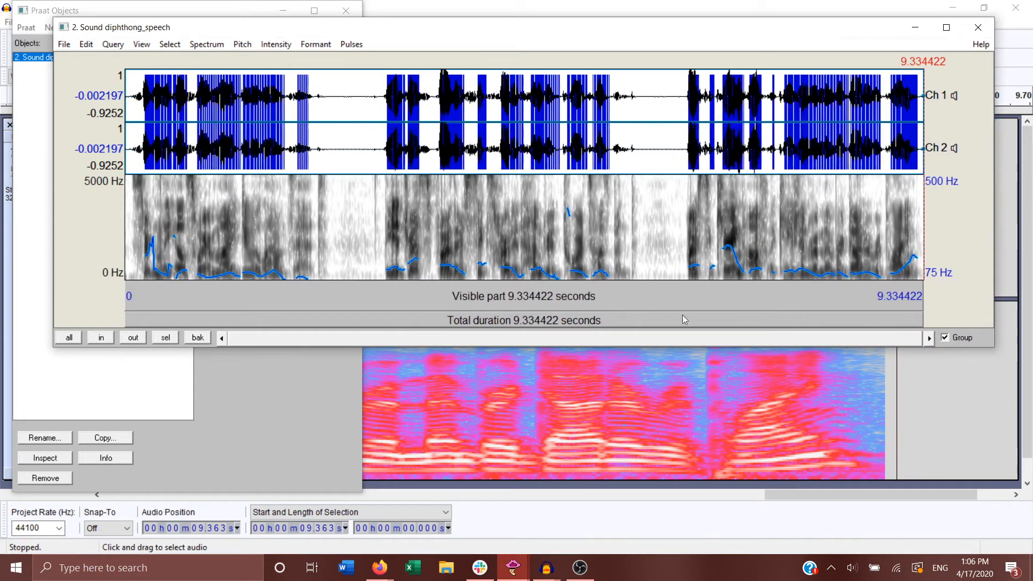
{"action": "left_click_drag", "start_coordinate": [590, 348], "coordinate": [591, 503]}
{"action": "left_click", "coordinate": [316, 44]}
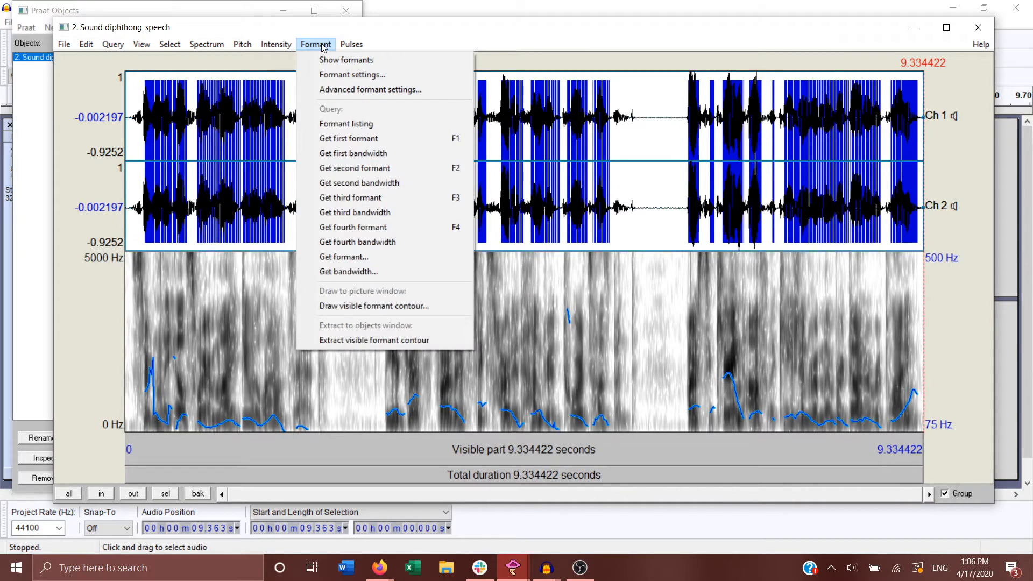
{"action": "left_click", "coordinate": [335, 61]}
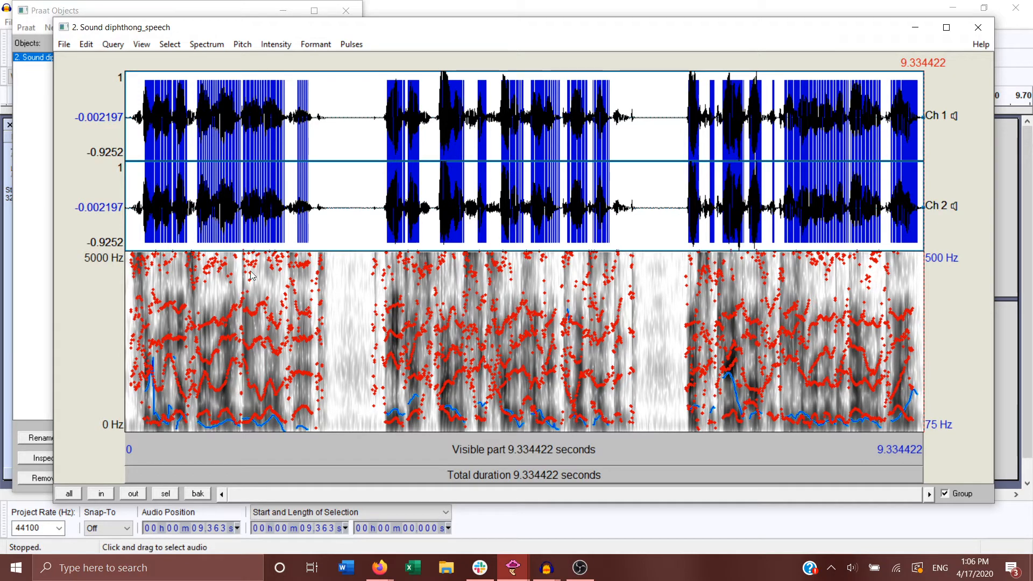
Step: Zoom in until about 0.58 s of the sound is visible, and show the very start of the recording
{"action": "left_click", "coordinate": [104, 495]}
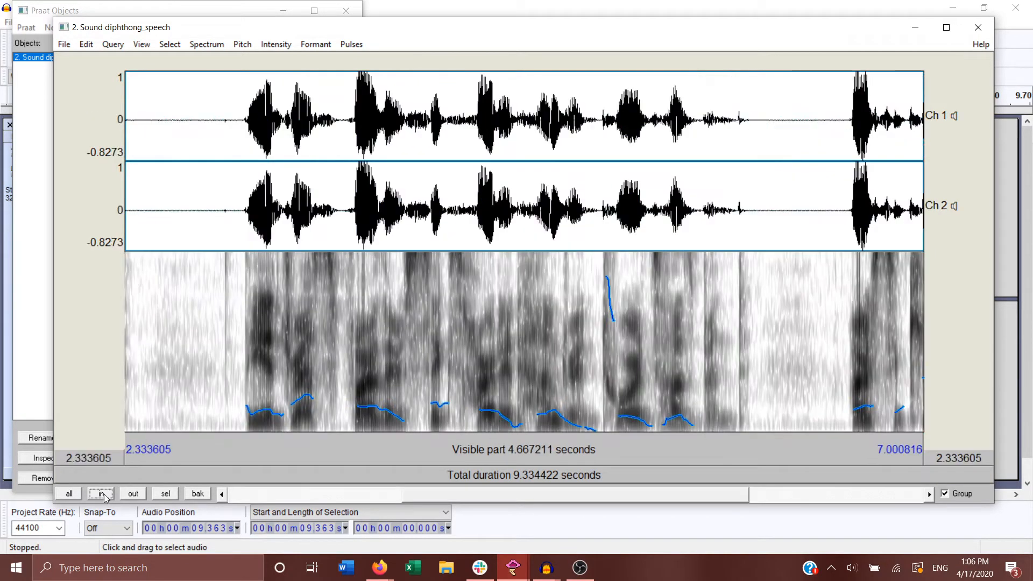
{"action": "left_click", "coordinate": [104, 495]}
{"action": "left_click", "coordinate": [103, 495]}
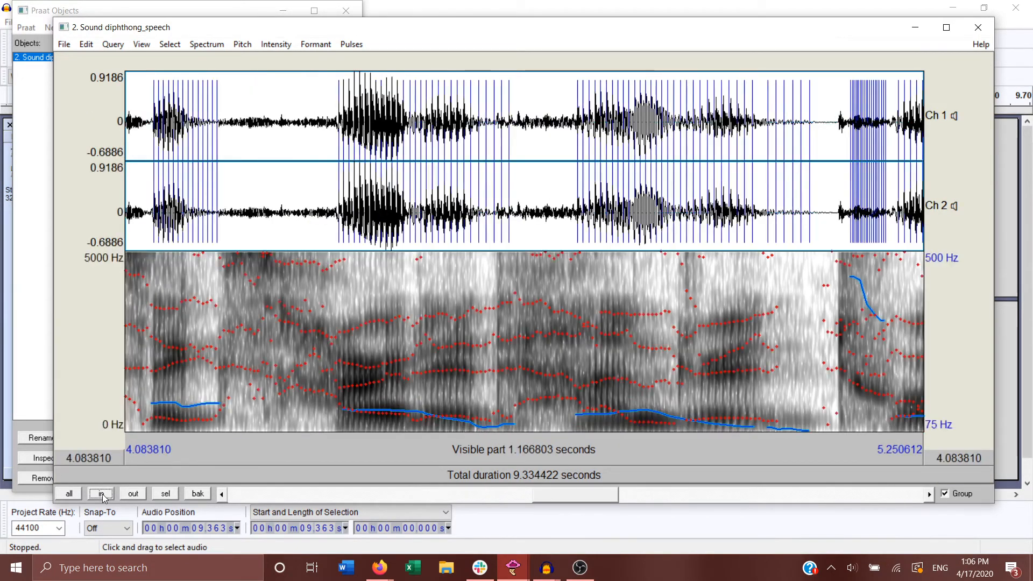
{"action": "left_click", "coordinate": [103, 496]}
{"action": "left_click_drag", "start_coordinate": [562, 494], "coordinate": [241, 501]}
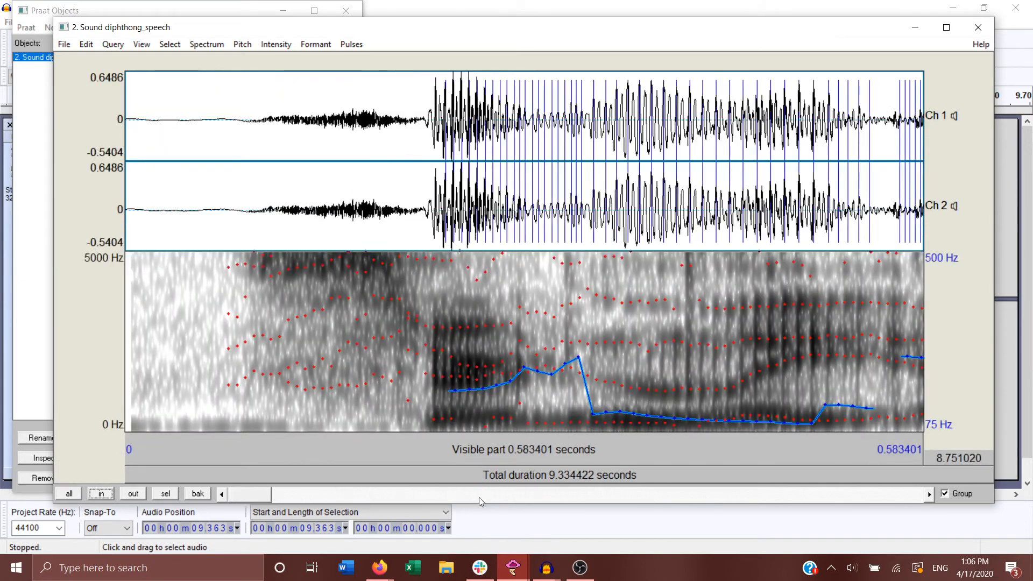
Step: Move forward through the recording until the stretch from about 1.49 s to 2.07 s is shown
{"action": "left_click", "coordinate": [929, 498]}
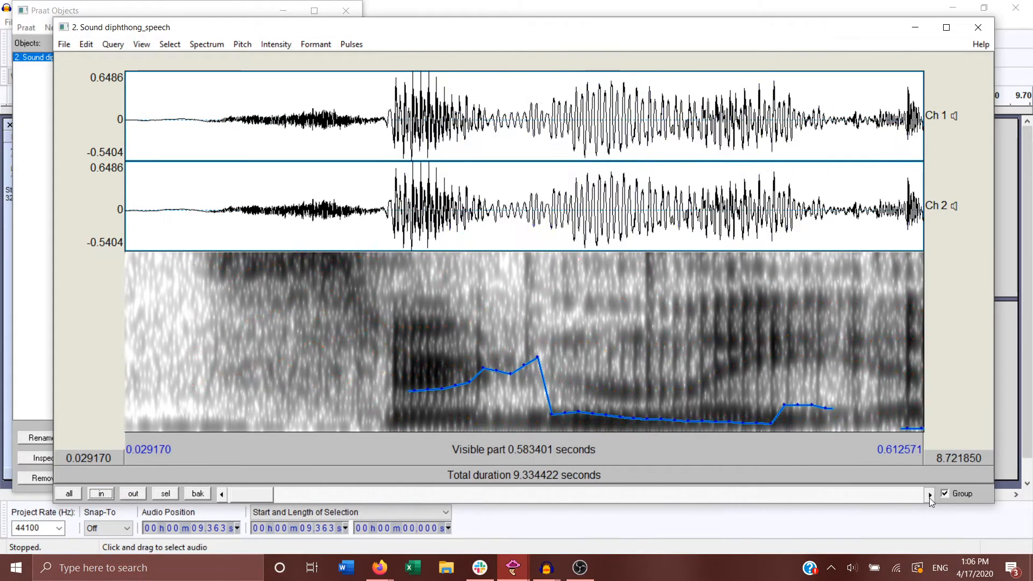
{"action": "left_click", "coordinate": [929, 498]}
{"action": "left_click", "coordinate": [929, 499]}
{"action": "left_click", "coordinate": [929, 498]}
{"action": "left_click", "coordinate": [929, 498]}
{"action": "left_click", "coordinate": [929, 498]}
{"action": "left_click", "coordinate": [929, 498]}
{"action": "left_click", "coordinate": [929, 498]}
{"action": "left_click", "coordinate": [929, 499]}
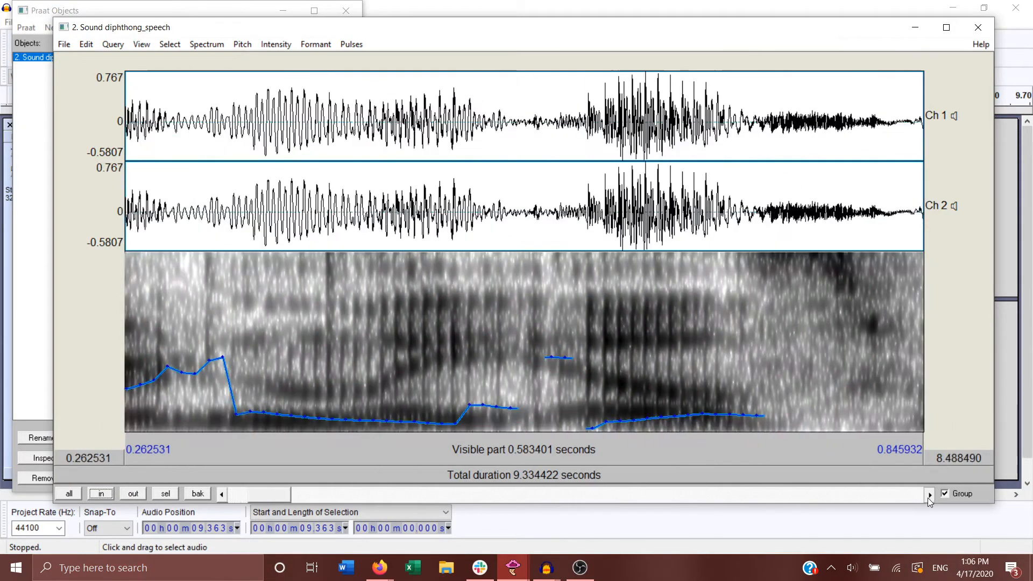
{"action": "left_click", "coordinate": [928, 499]}
{"action": "left_click", "coordinate": [928, 498]}
{"action": "left_click", "coordinate": [928, 498]}
{"action": "left_click", "coordinate": [927, 497]}
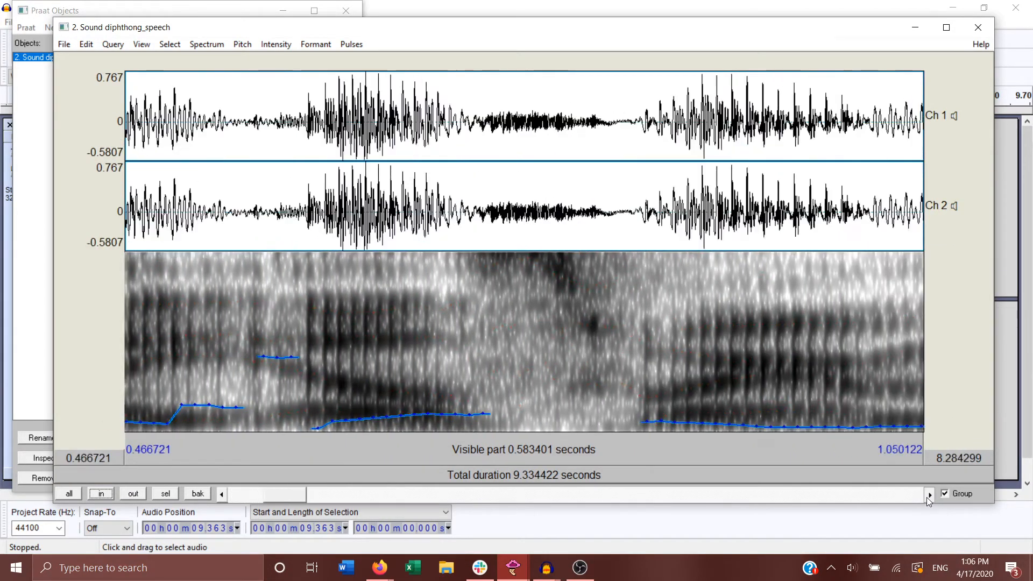
{"action": "left_click", "coordinate": [927, 497]}
{"action": "left_click", "coordinate": [926, 497]}
{"action": "left_click", "coordinate": [927, 498]}
{"action": "left_click", "coordinate": [927, 497]}
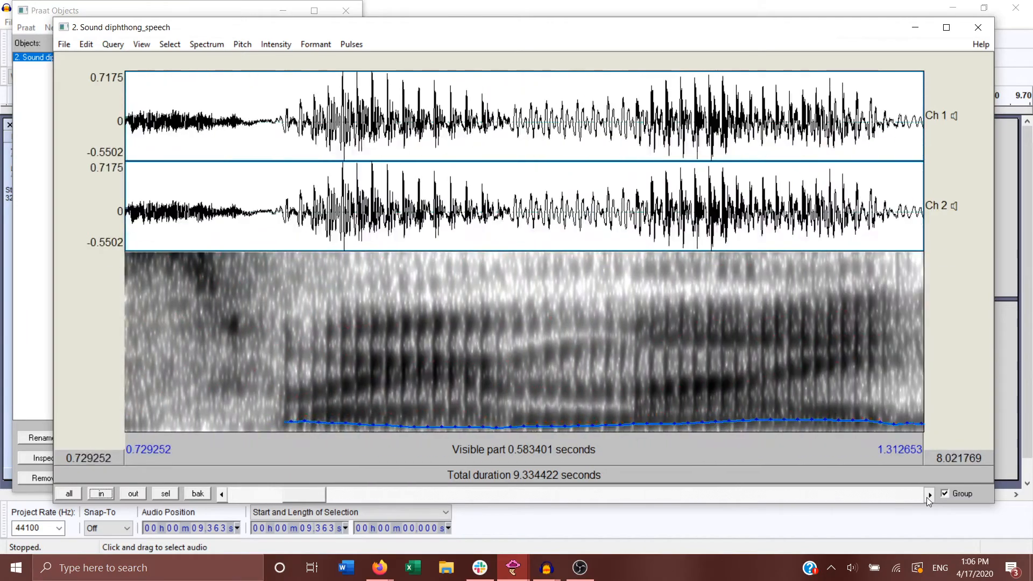
{"action": "left_click", "coordinate": [928, 496]}
{"action": "left_click", "coordinate": [929, 494]}
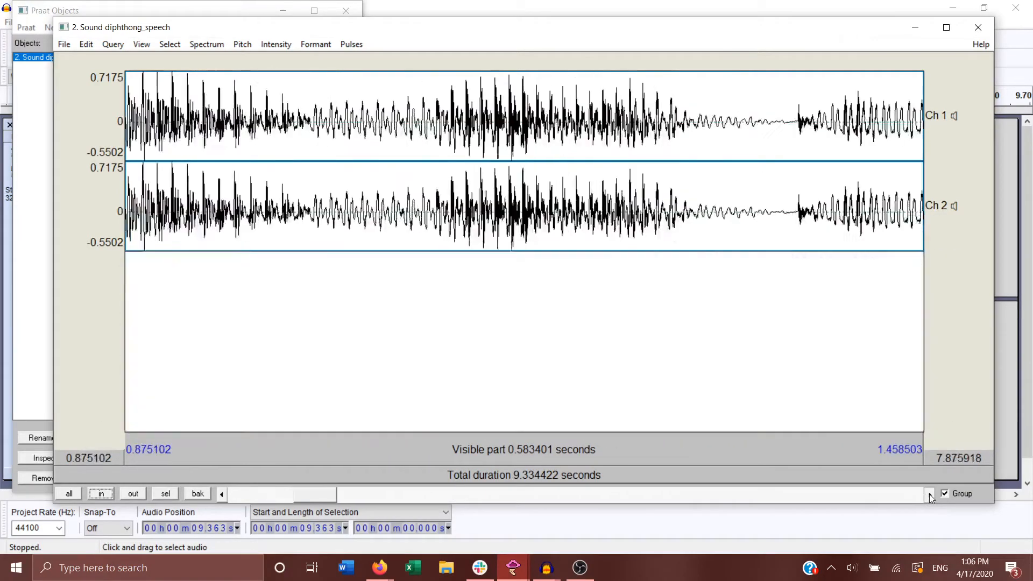
{"action": "left_click", "coordinate": [929, 494]}
{"action": "left_click", "coordinate": [929, 494]}
{"action": "left_click", "coordinate": [929, 494]}
{"action": "left_click", "coordinate": [929, 494]}
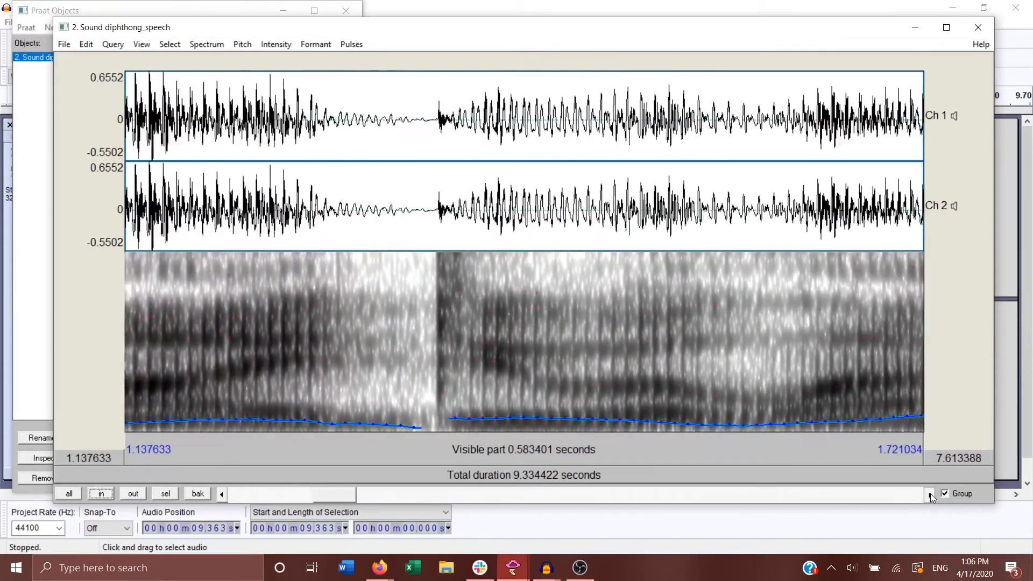
{"action": "left_click", "coordinate": [930, 495]}
{"action": "left_click", "coordinate": [930, 496]}
{"action": "left_click", "coordinate": [931, 494]}
{"action": "left_click", "coordinate": [931, 494]}
{"action": "left_click", "coordinate": [931, 494]}
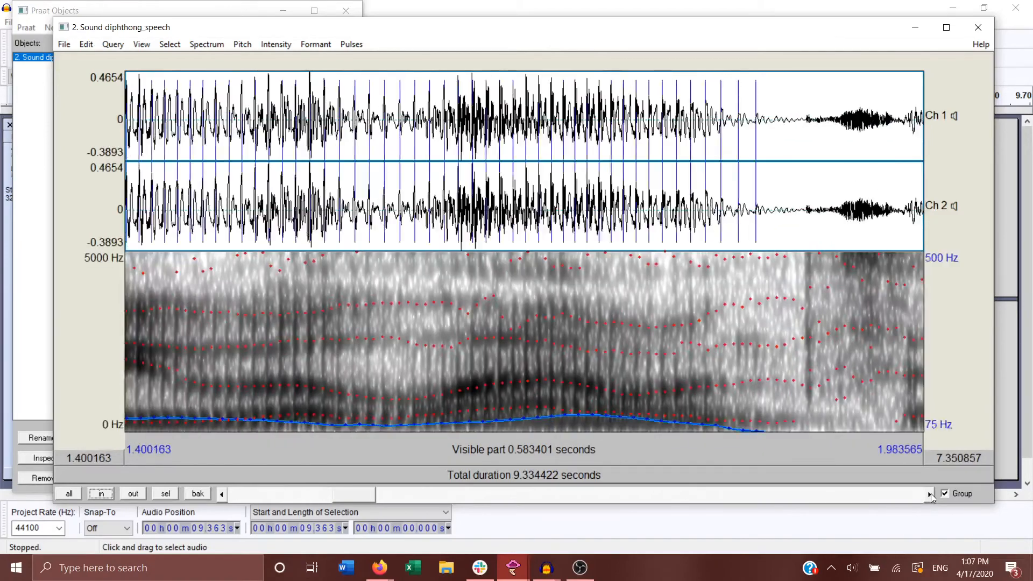
{"action": "left_click", "coordinate": [931, 494]}
{"action": "left_click", "coordinate": [931, 494]}
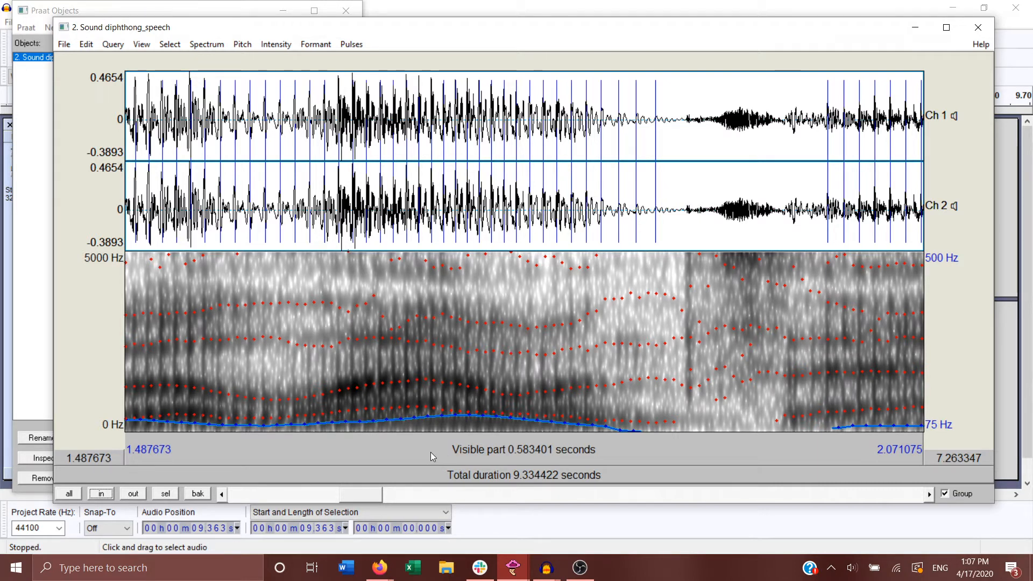
Step: Raise the system volume to 56 and select the stretch of sound from about 1.611 s to 1.889 s
{"action": "key", "text": "XF86AudioRaiseVolume"}
{"action": "key", "text": "XF86AudioRaiseVolume"}
{"action": "key", "text": "XF86AudioRaiseVolume"}
{"action": "key", "text": "XF86AudioRaiseVolume"}
{"action": "key", "text": "XF86AudioRaiseVolume"}
{"action": "key", "text": "XF86AudioRaiseVolume"}
{"action": "key", "text": "XF86AudioRaiseVolume"}
{"action": "key", "text": "XF86AudioRaiseVolume"}
{"action": "key", "text": "XF86AudioRaiseVolume"}
{"action": "key", "text": "XF86AudioRaiseVolume"}
{"action": "key", "text": "XF86AudioRaiseVolume"}
{"action": "key", "text": "XF86AudioRaiseVolume"}
{"action": "key", "text": "XF86AudioRaiseVolume"}
{"action": "key", "text": "XF86AudioRaiseVolume"}
{"action": "key", "text": "XF86AudioRaiseVolume"}
{"action": "key", "text": "XF86AudioRaiseVolume"}
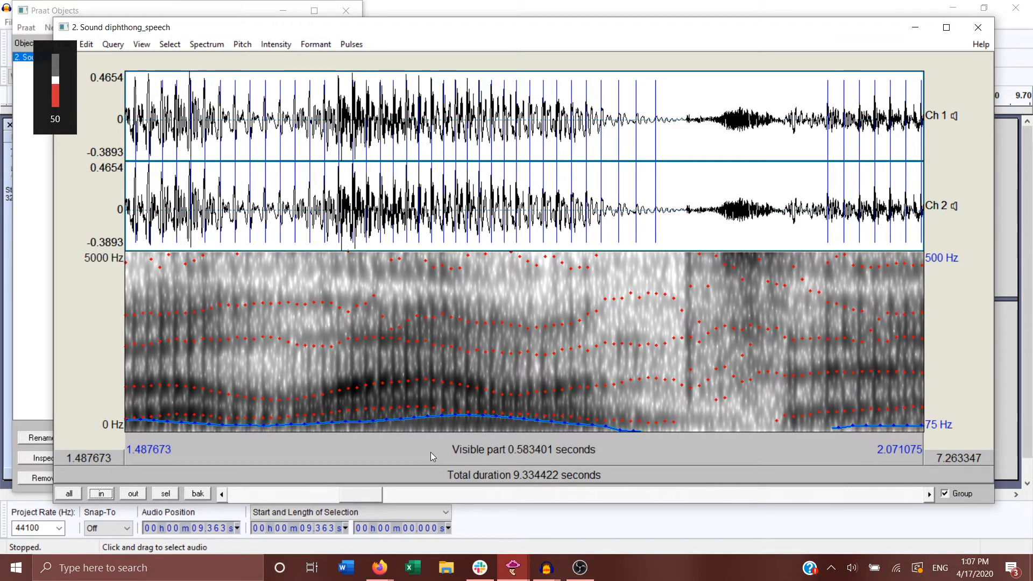
{"action": "key", "text": "XF86AudioRaiseVolume"}
{"action": "key", "text": "XF86AudioRaiseVolume"}
{"action": "key", "text": "XF86AudioRaiseVolume"}
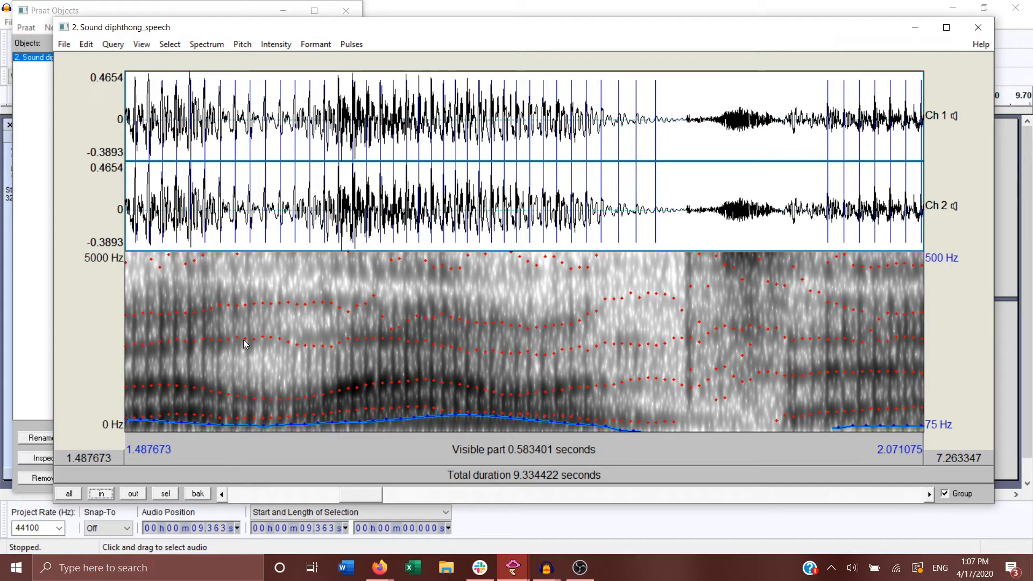
{"action": "left_click_drag", "start_coordinate": [294, 263], "coordinate": [675, 264]}
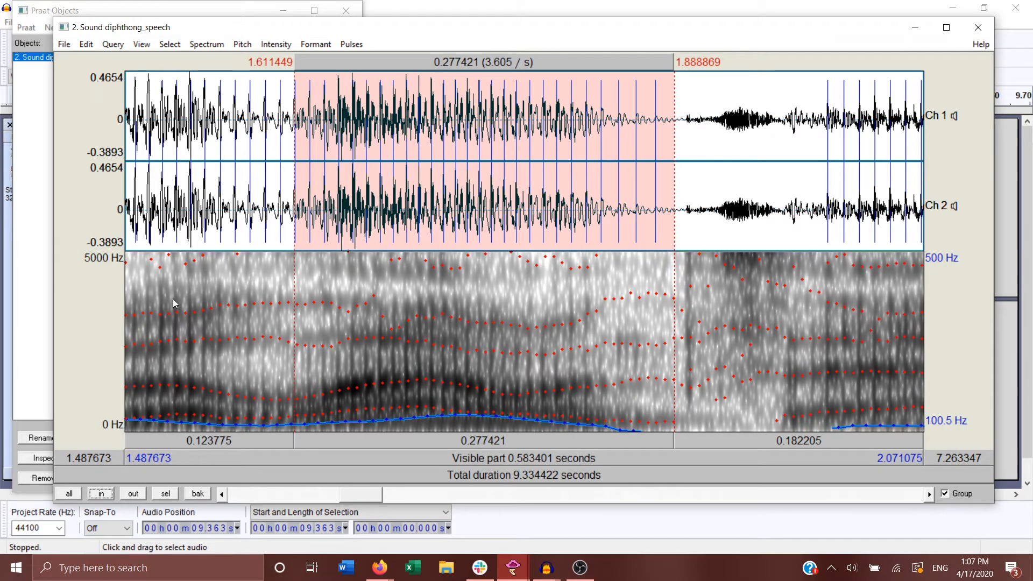
Step: Switch the computer's playback device to Speaker/Headphone (Realtek High Definition Audio) and return to the sound editor
{"action": "left_click", "coordinate": [67, 5]}
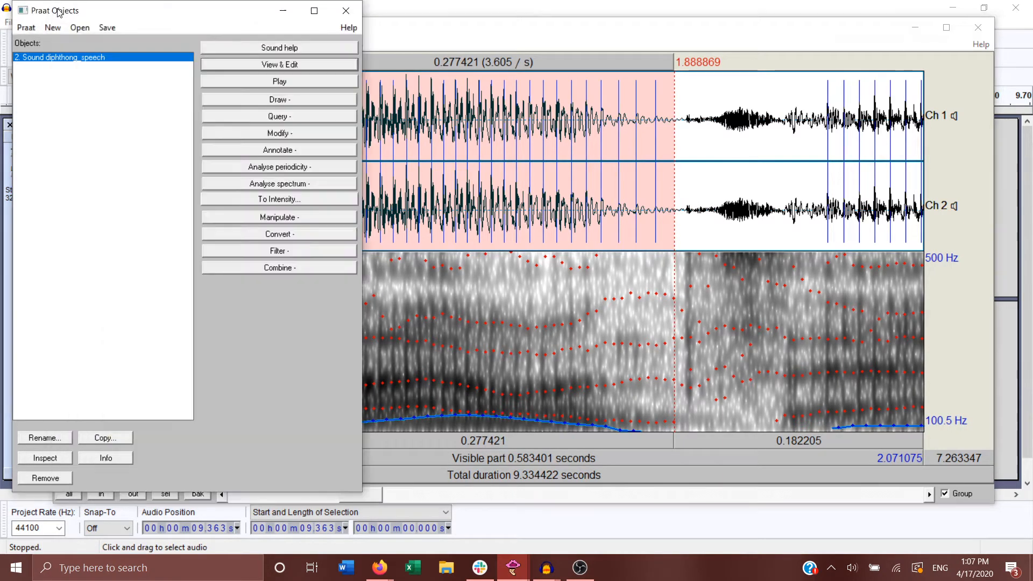
{"action": "left_click", "coordinate": [81, 28]}
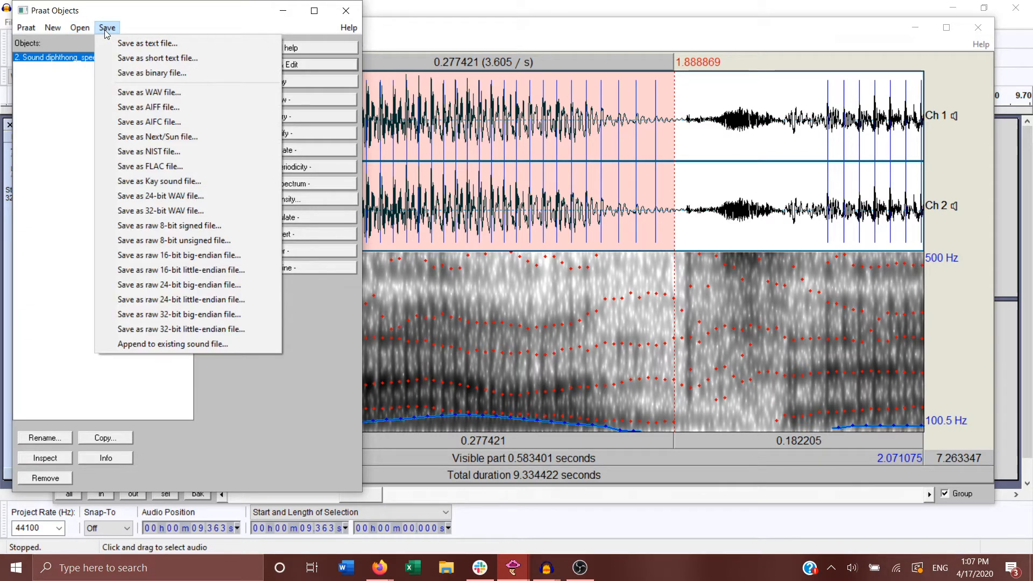
{"action": "mouse_move", "coordinate": [26, 31]}
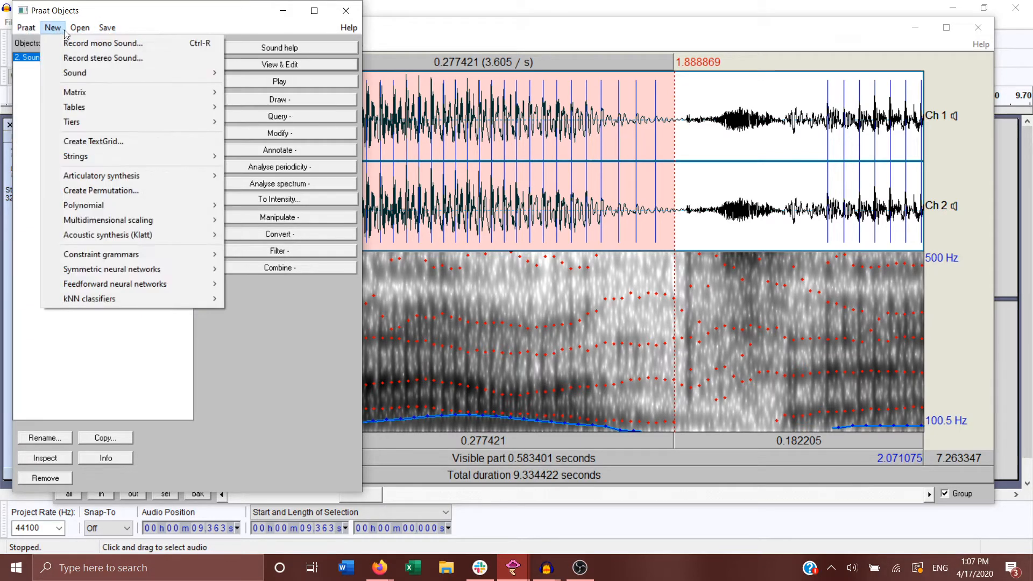
{"action": "mouse_move", "coordinate": [107, 27]}
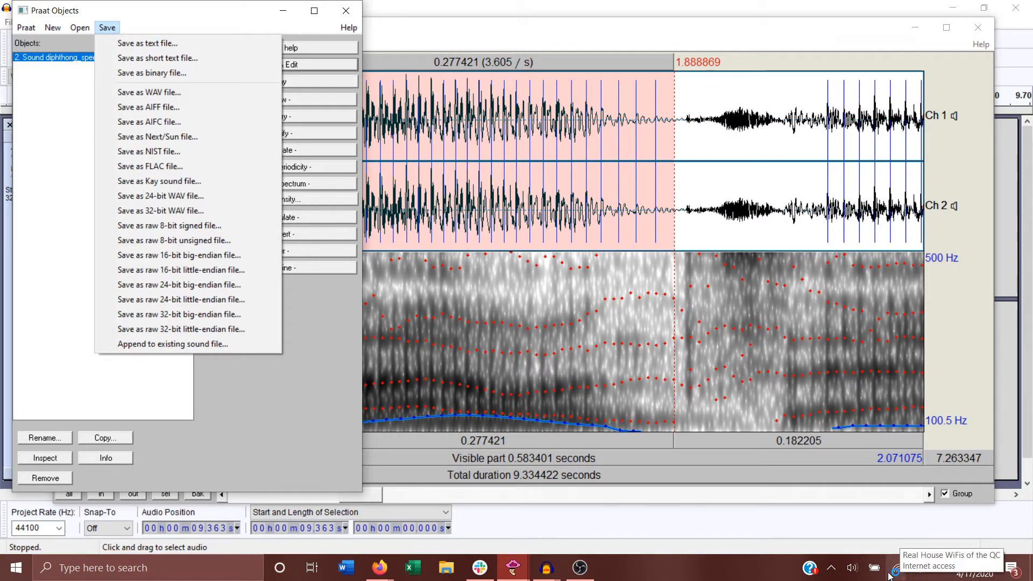
{"action": "left_click", "coordinate": [872, 568]}
{"action": "left_click", "coordinate": [852, 571]}
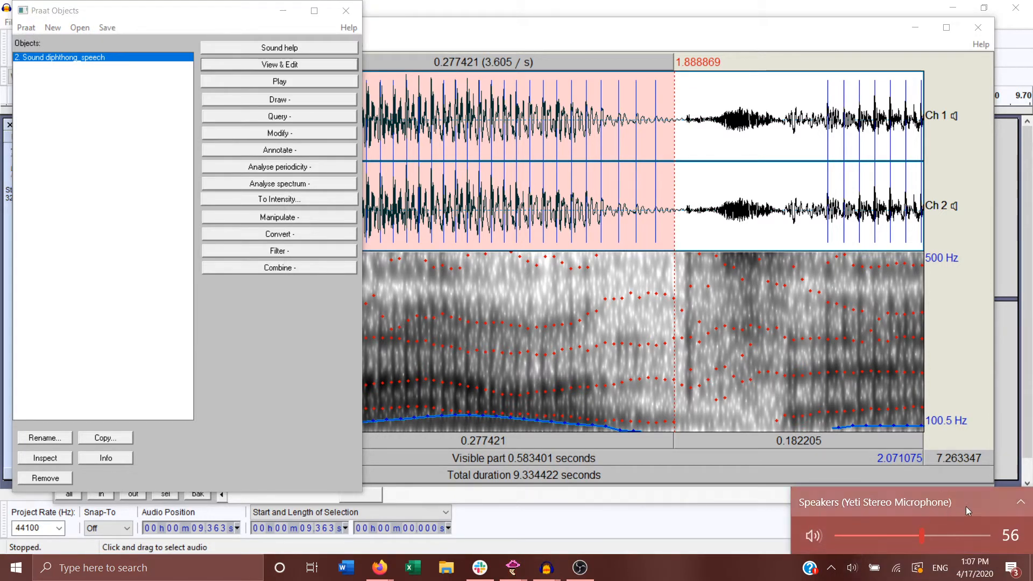
{"action": "left_click", "coordinate": [1020, 503]}
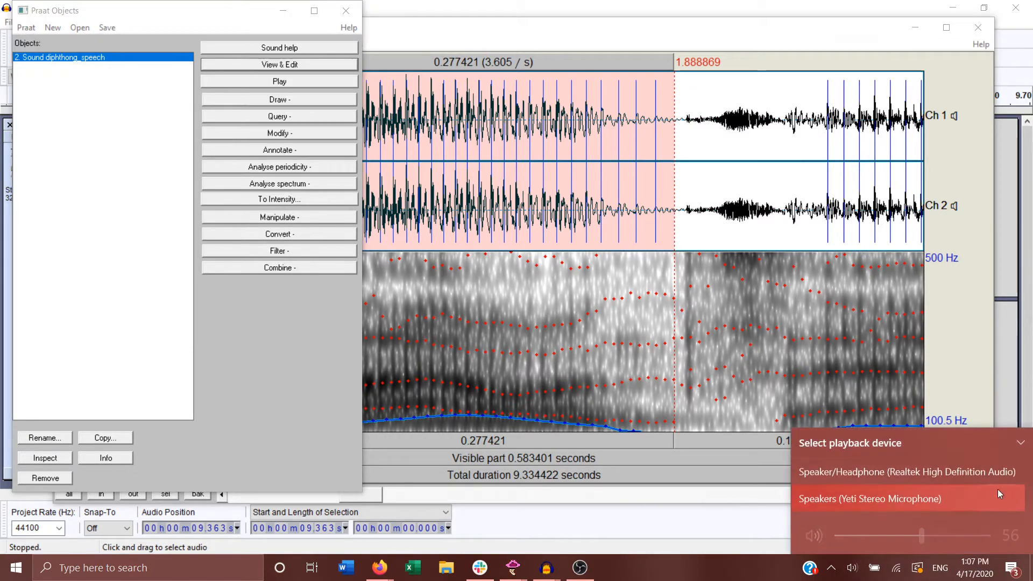
{"action": "left_click", "coordinate": [954, 475]}
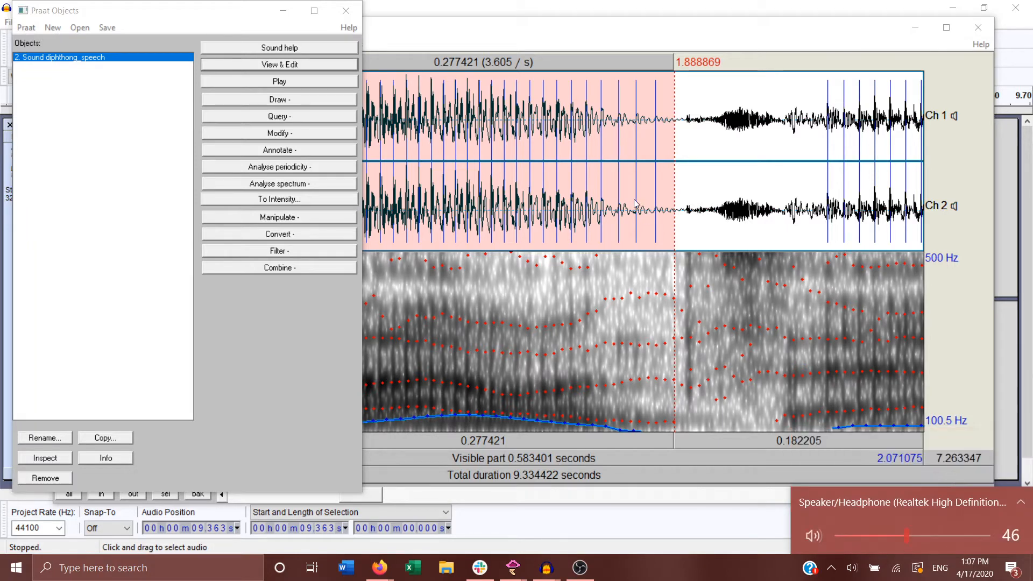
{"action": "left_click", "coordinate": [508, 37]}
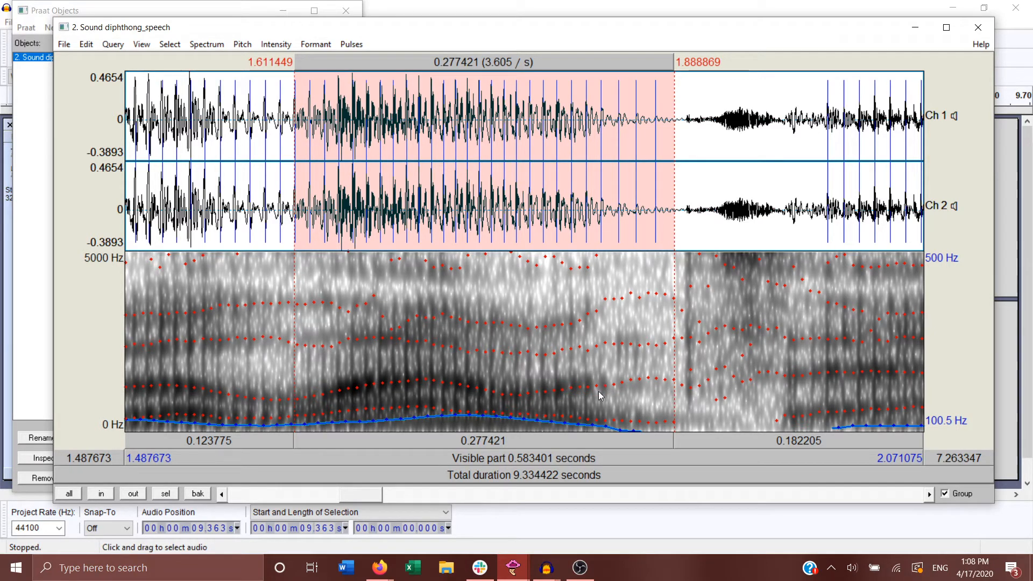
Step: Select the diphthong from about 1.651 s to 1.828 s, get its mean first formant, and close the result
{"action": "left_click_drag", "start_coordinate": [592, 390], "coordinate": [366, 431]}
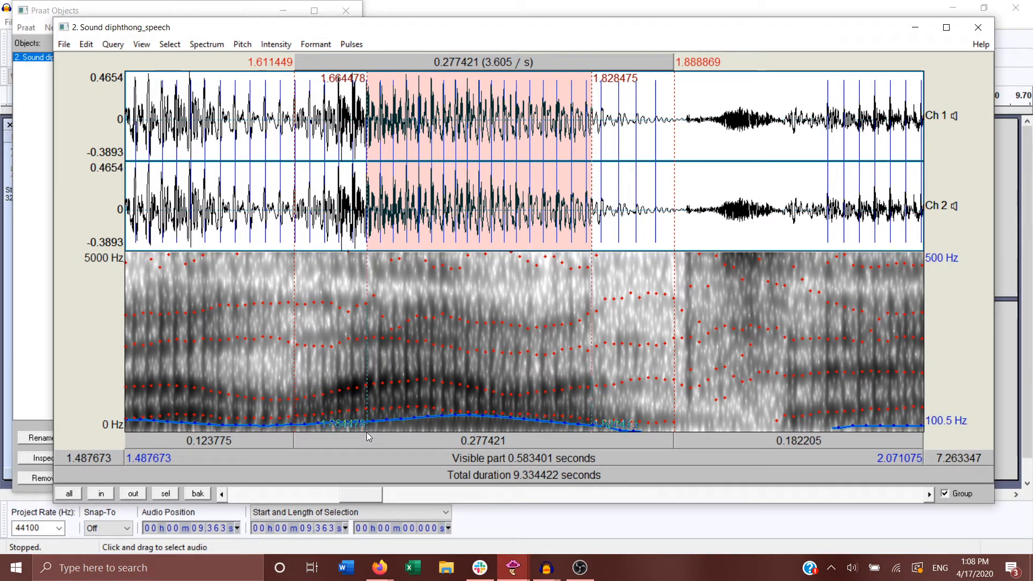
{"action": "left_click_drag", "start_coordinate": [366, 432], "coordinate": [348, 441]}
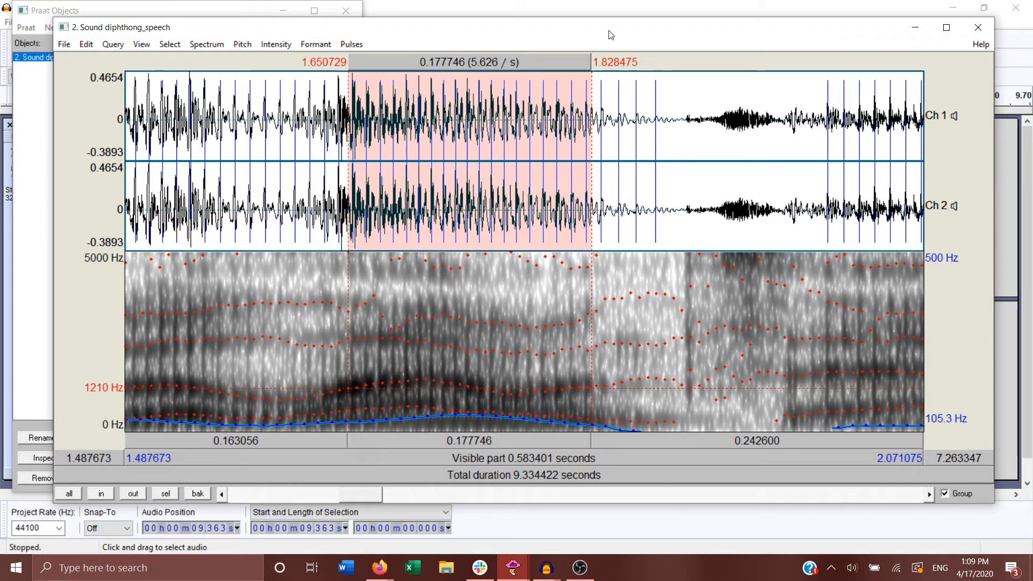
{"action": "left_click", "coordinate": [323, 48]}
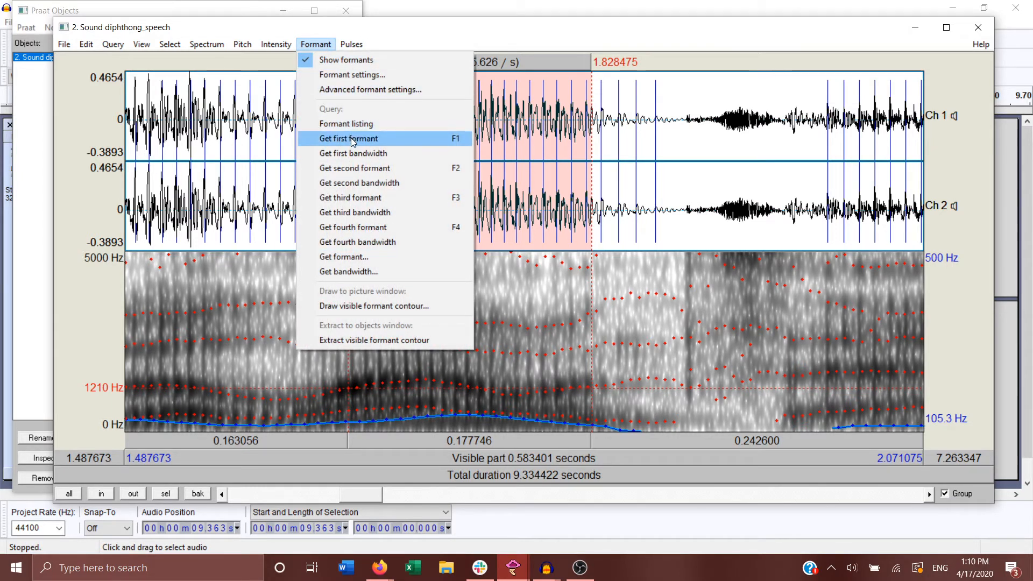
{"action": "left_click", "coordinate": [426, 33]}
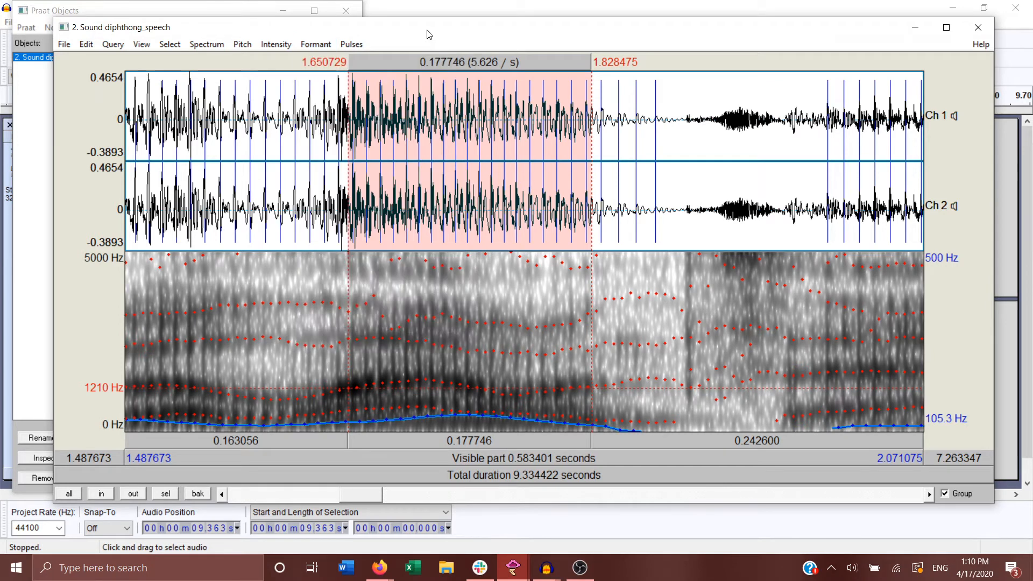
{"action": "left_click", "coordinate": [316, 45]}
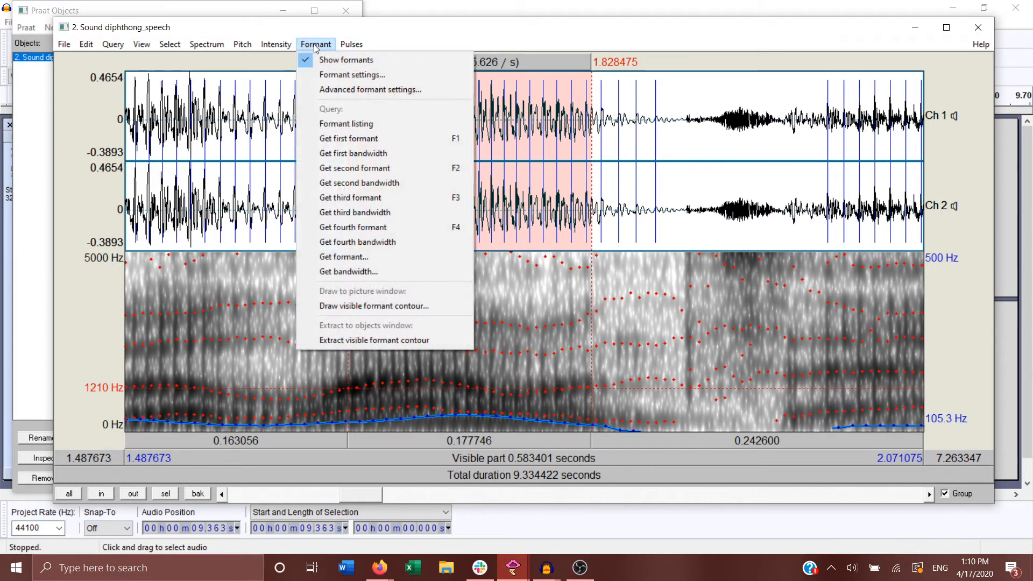
{"action": "left_click", "coordinate": [359, 139]}
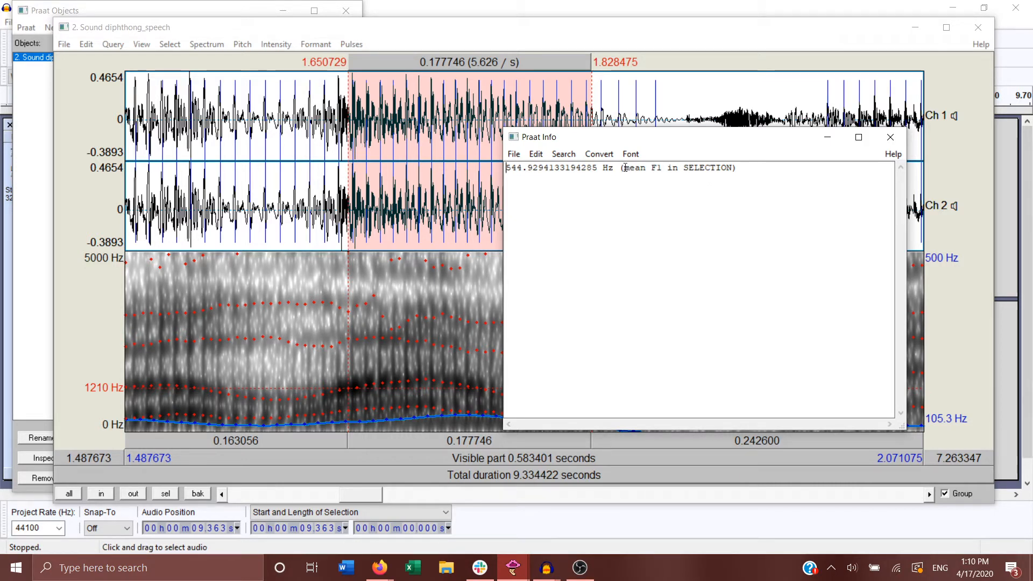
{"action": "left_click_drag", "start_coordinate": [623, 169], "coordinate": [741, 171]}
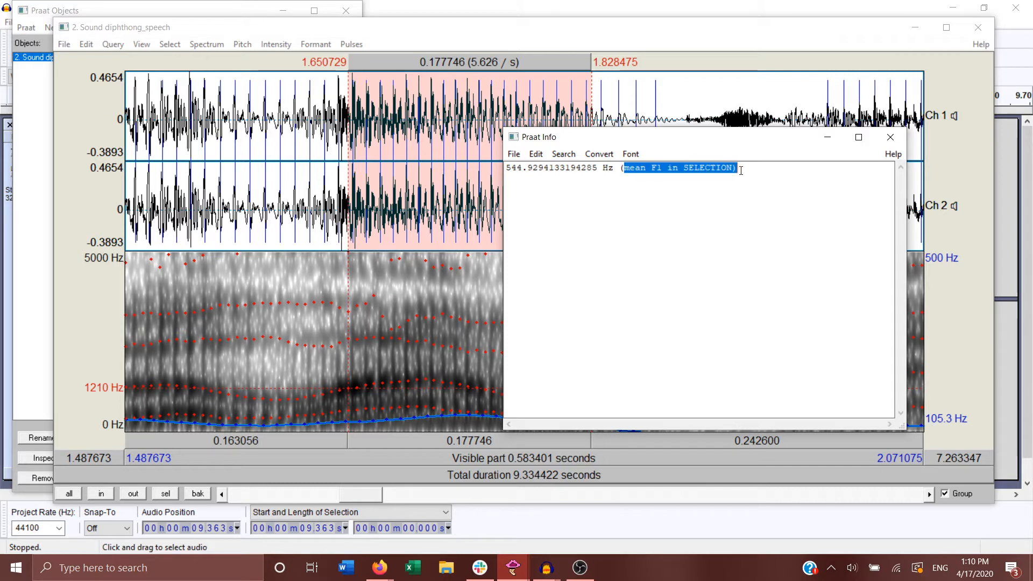
{"action": "left_click", "coordinate": [789, 205]}
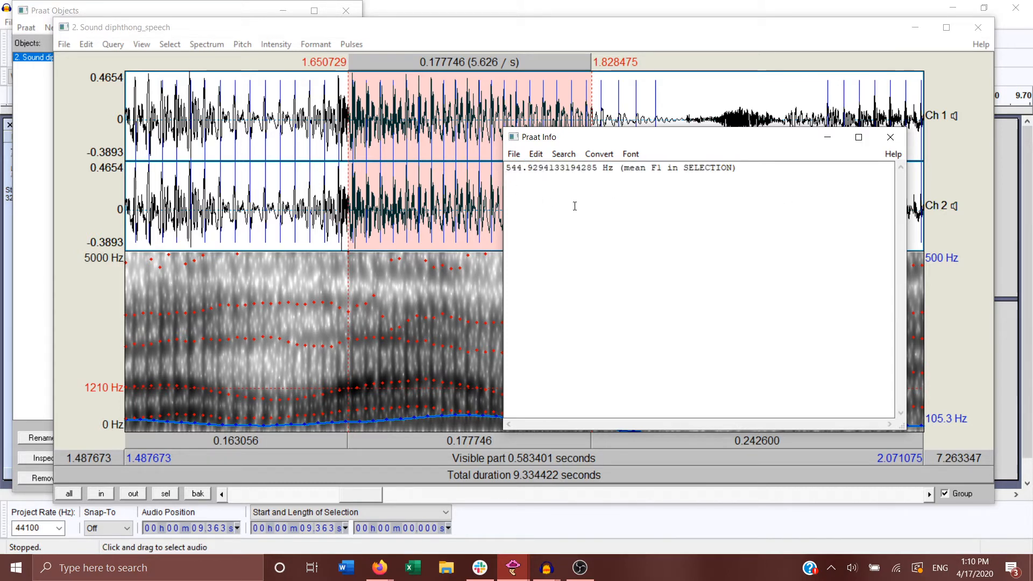
{"action": "left_click", "coordinate": [890, 137]}
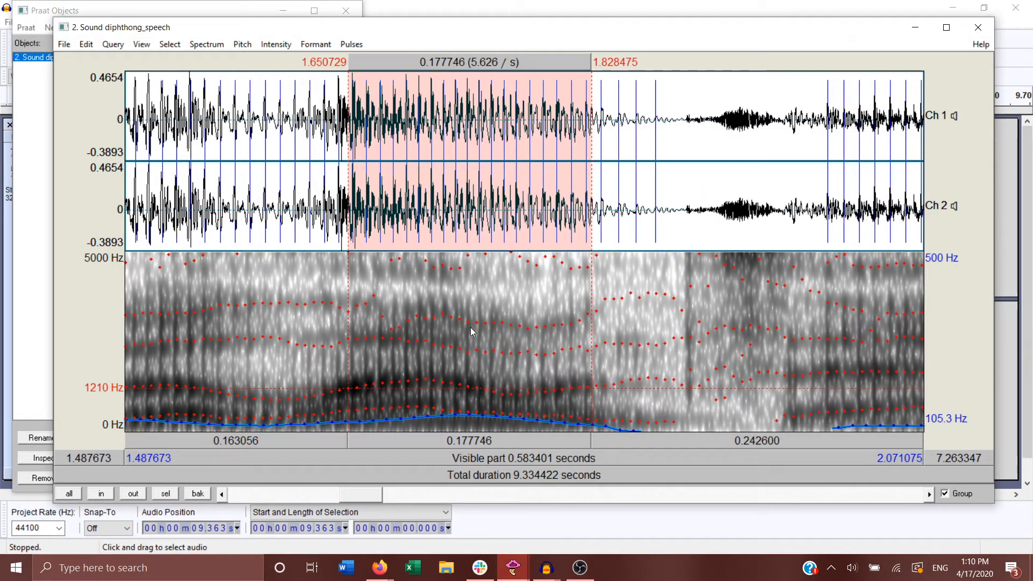
Step: Select and play the diphthong's beginning from about 1.651 s to 1.697 s, and get its mean first formant, keeping the result clear of the spectrogram
{"action": "left_click", "coordinate": [429, 442]}
{"action": "left_click_drag", "start_coordinate": [413, 424], "coordinate": [350, 441]}
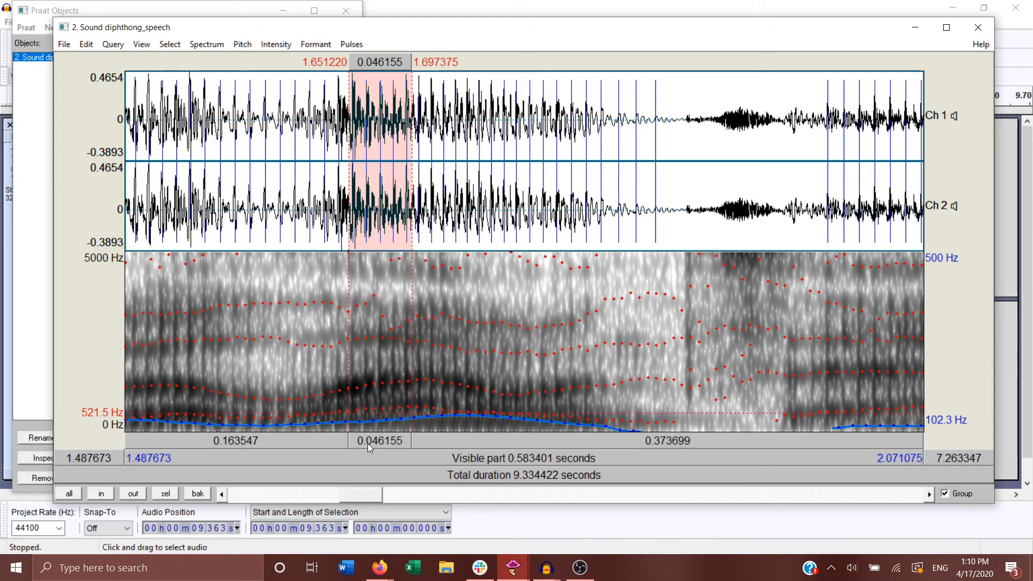
{"action": "left_click", "coordinate": [368, 443]}
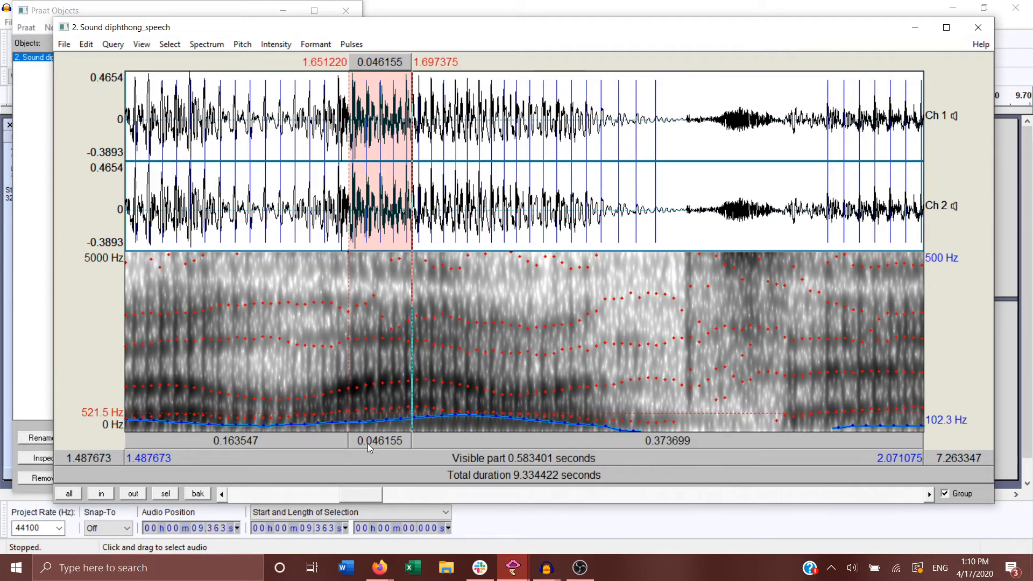
{"action": "left_click", "coordinate": [317, 44]}
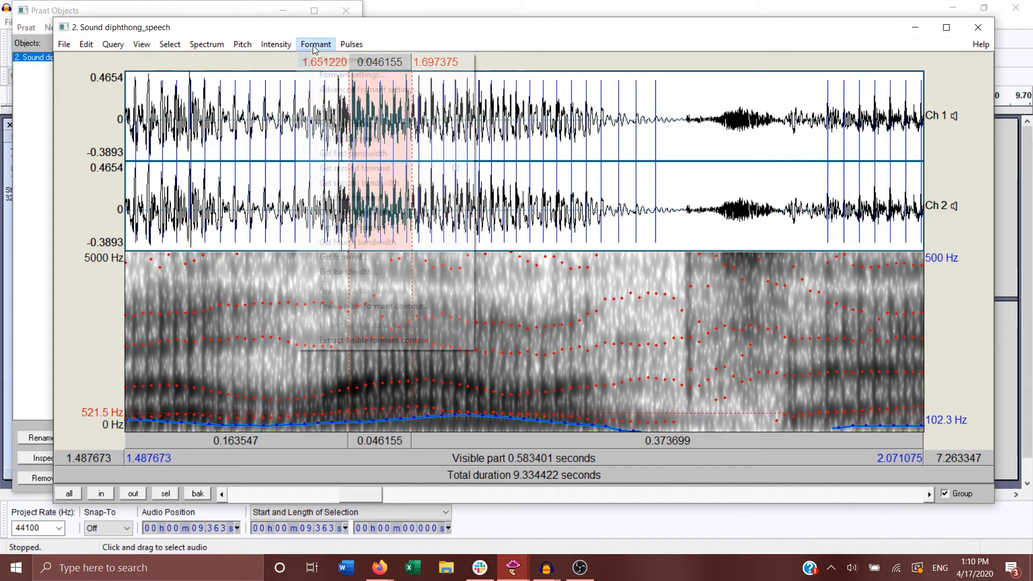
{"action": "left_click", "coordinate": [428, 149]}
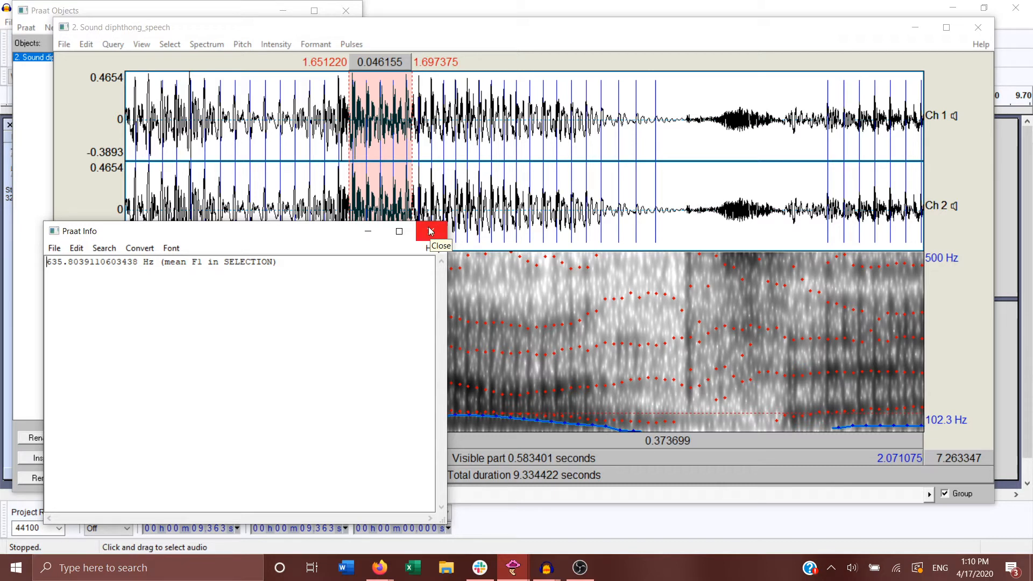
{"action": "left_click_drag", "start_coordinate": [289, 234], "coordinate": [269, 457]}
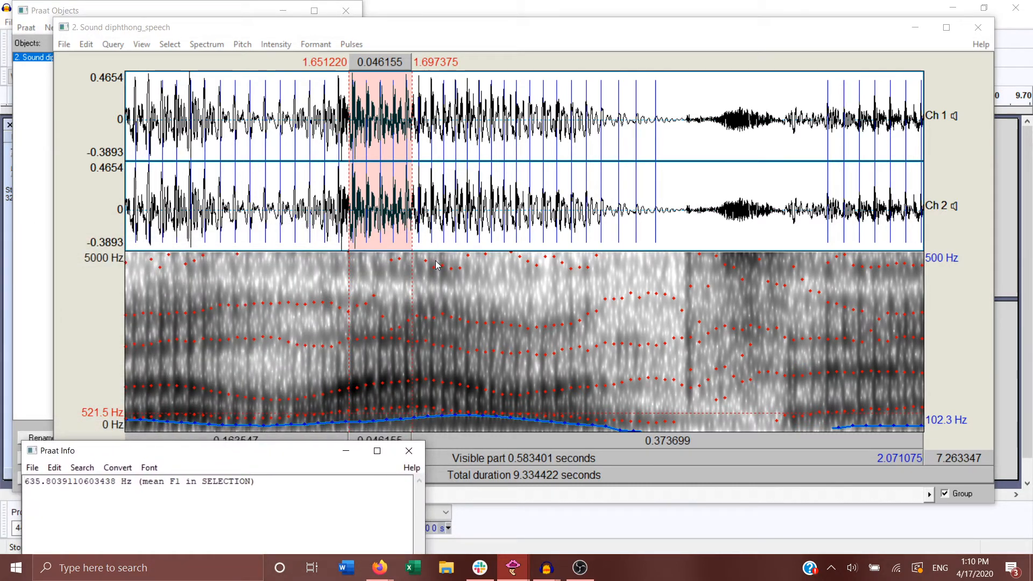
Step: Select the diphthong's next portion from about 1.697 s to 1.751 s and play it
{"action": "left_click", "coordinate": [413, 394]}
{"action": "left_click_drag", "start_coordinate": [413, 394], "coordinate": [487, 412]}
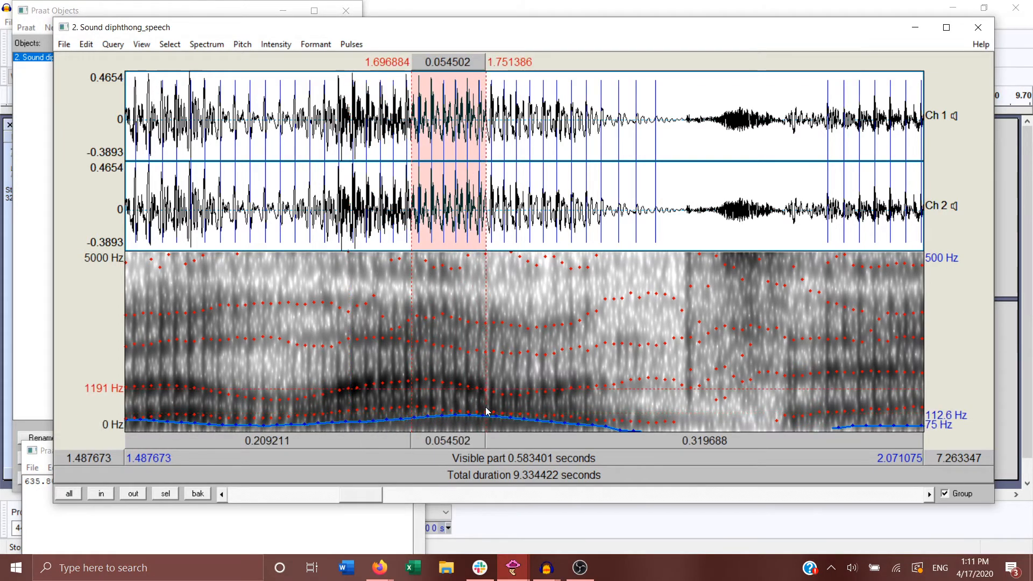
{"action": "left_click", "coordinate": [464, 444]}
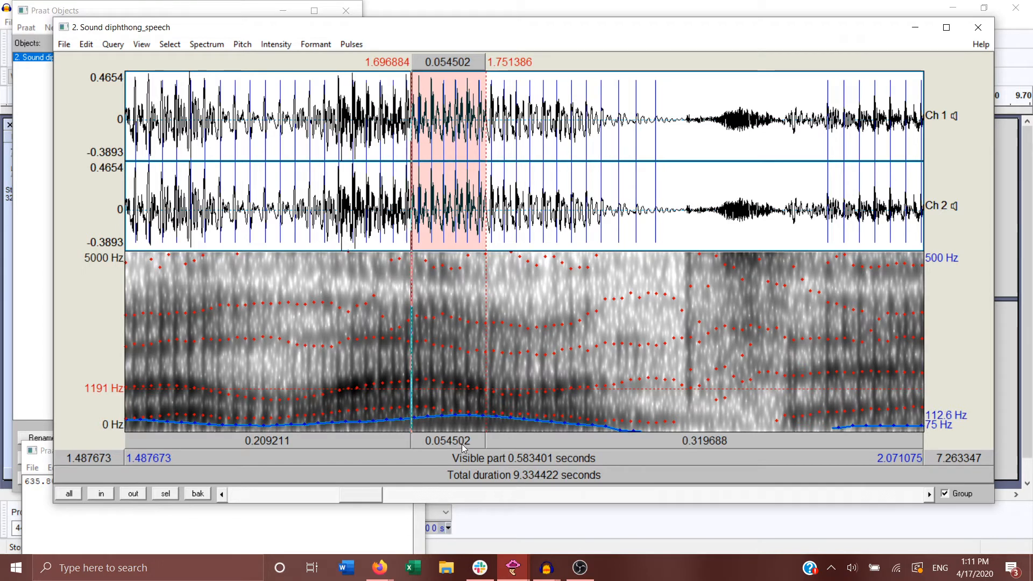
Step: Replay the selected portion, and select and play the portions from about 1.713 s to 1.750 s and 1.715 s to 1.778 s
{"action": "left_click", "coordinate": [462, 444]}
{"action": "left_click", "coordinate": [463, 444]}
{"action": "left_click", "coordinate": [463, 444]}
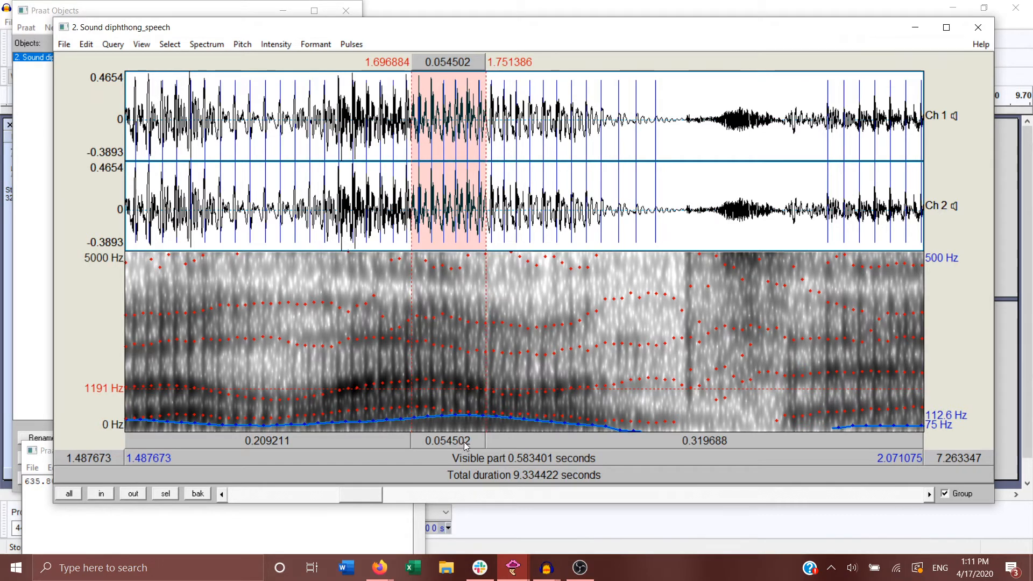
{"action": "left_click_drag", "start_coordinate": [433, 380], "coordinate": [485, 417]}
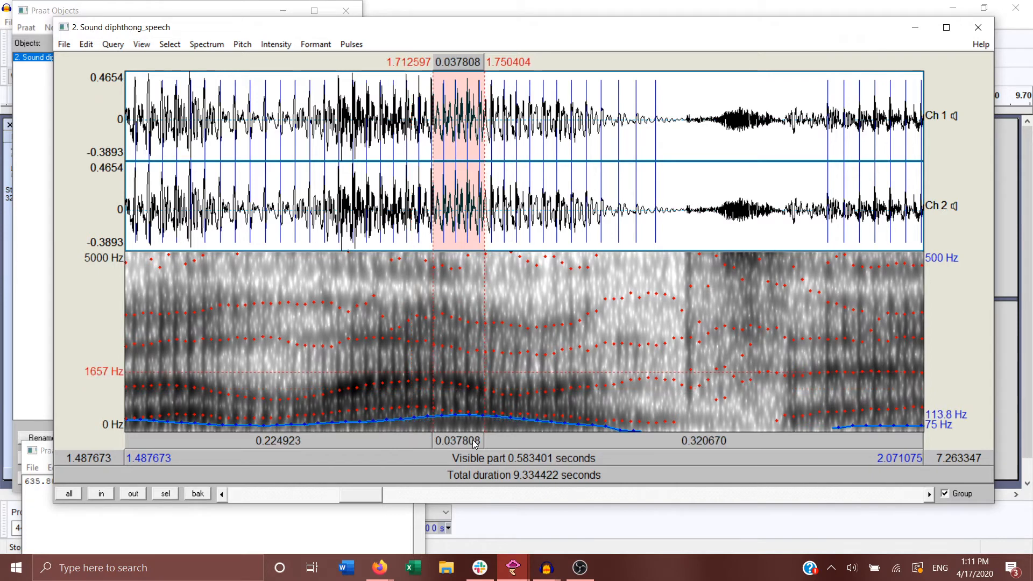
{"action": "left_click", "coordinate": [472, 440]}
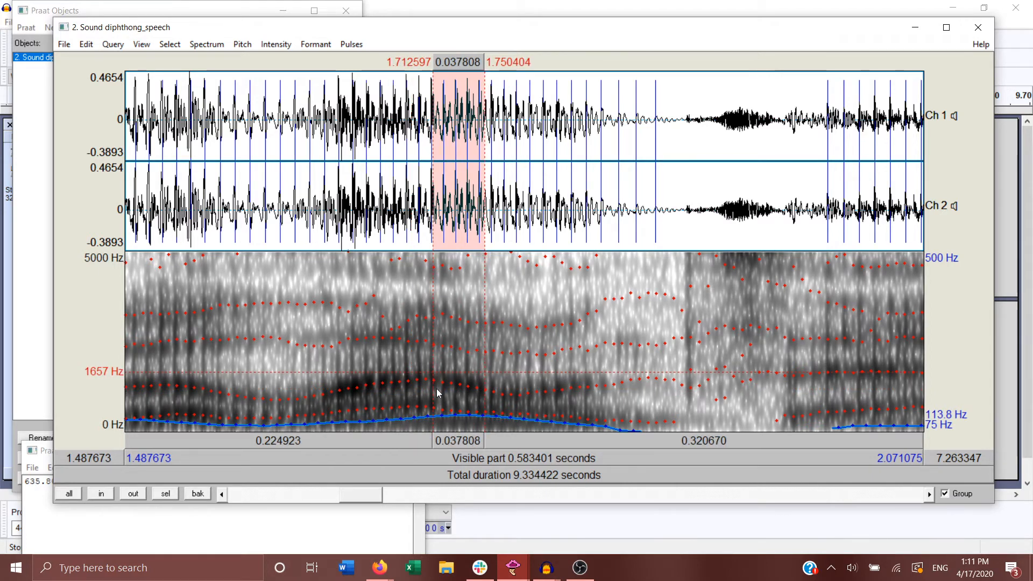
{"action": "left_click_drag", "start_coordinate": [436, 389], "coordinate": [522, 416]}
{"action": "left_click", "coordinate": [488, 440]}
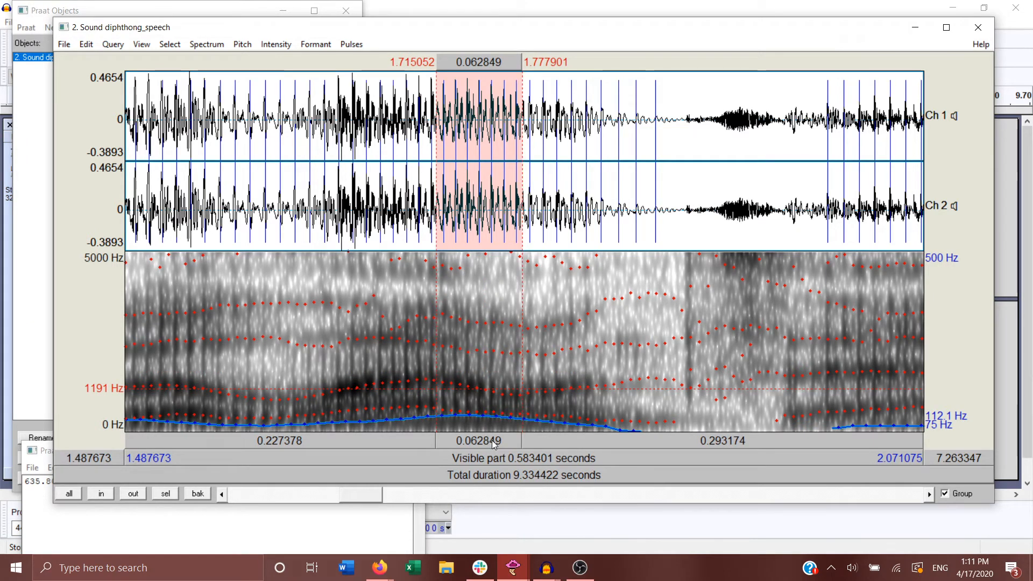
Step: Select the diphthong's end portion from about 1.734 s to 1.793 s and get its mean first formant, keeping the result clear of the selection
{"action": "left_click_drag", "start_coordinate": [462, 414], "coordinate": [542, 428]}
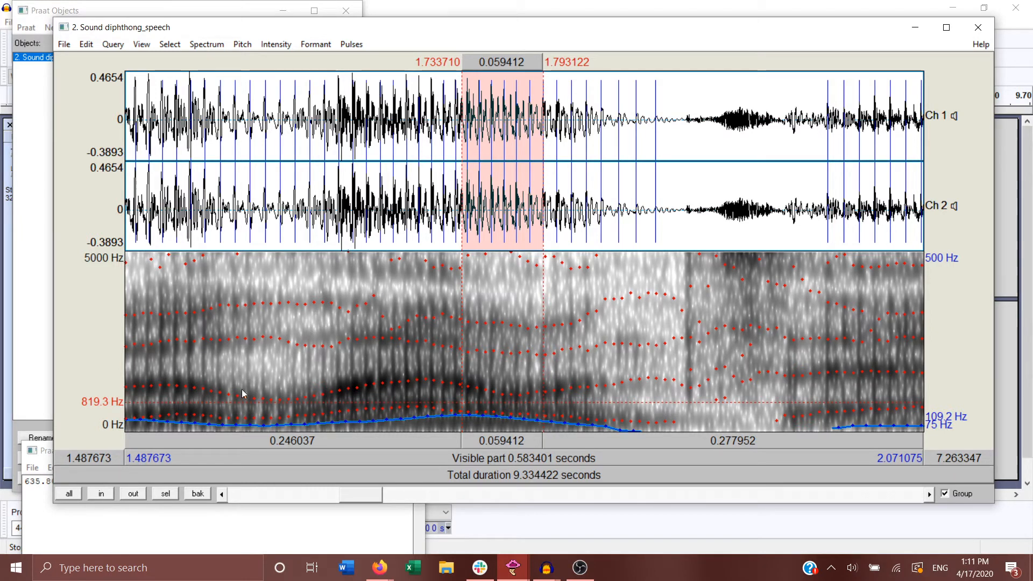
{"action": "left_click", "coordinate": [316, 45]}
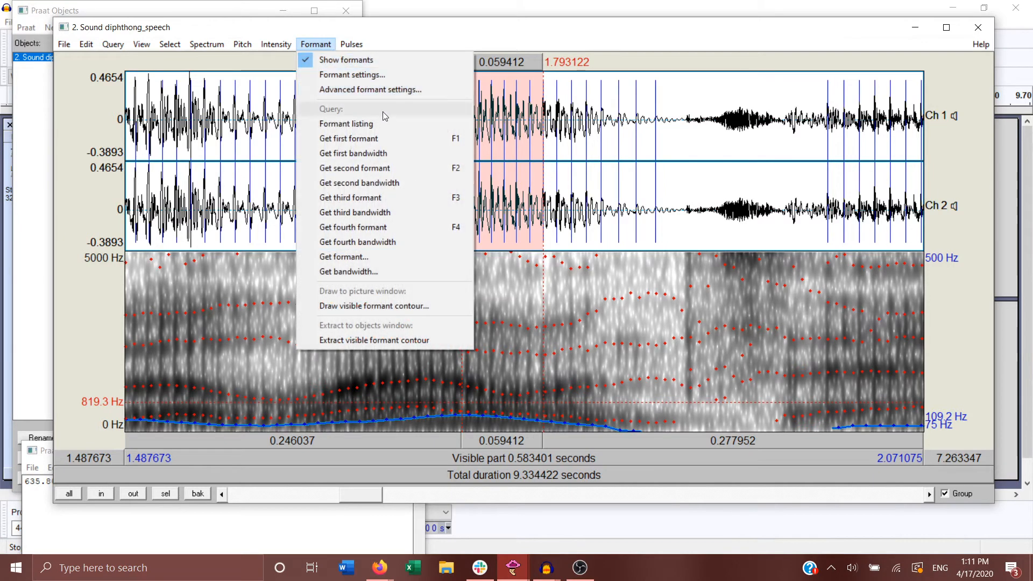
{"action": "left_click", "coordinate": [405, 140]}
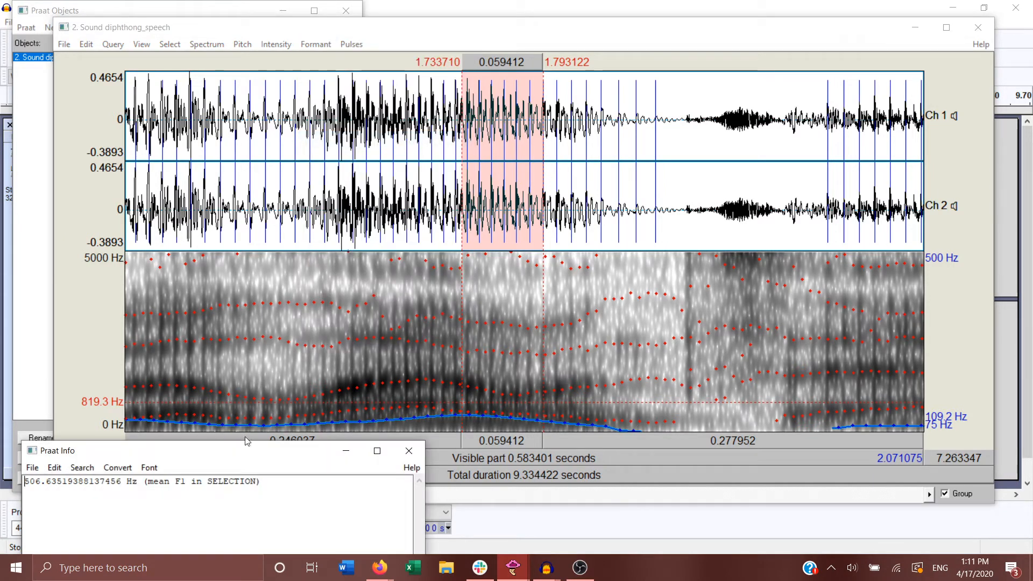
{"action": "left_click_drag", "start_coordinate": [224, 456], "coordinate": [262, 127]}
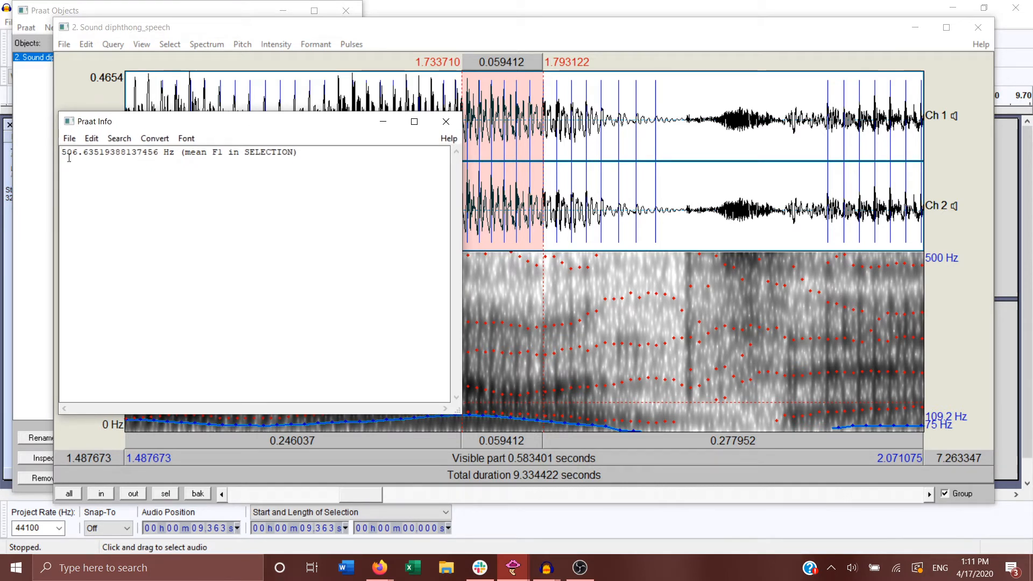
{"action": "left_click_drag", "start_coordinate": [166, 113], "coordinate": [781, 92]}
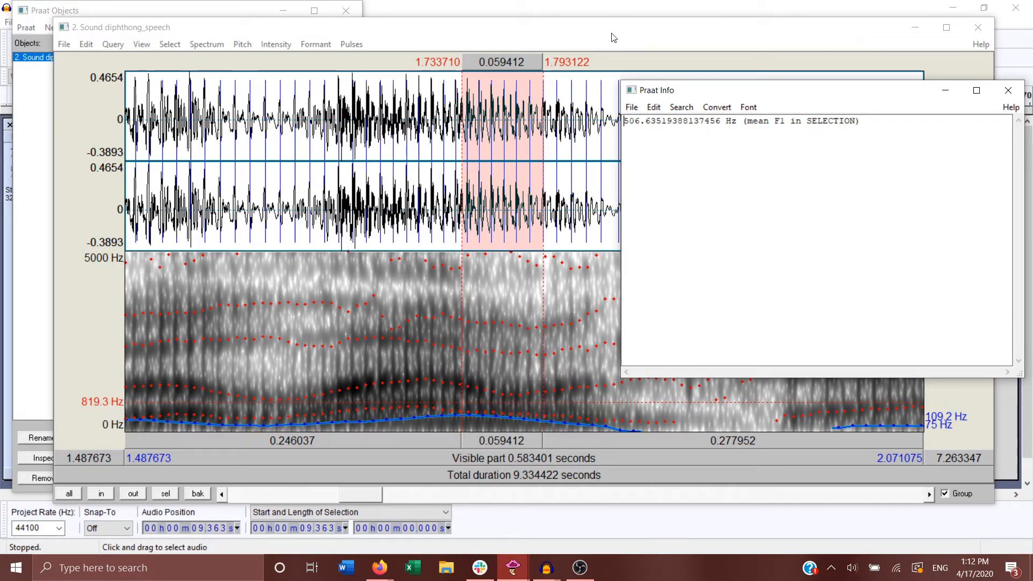
Step: Get the first bandwidth of the diphthong's selected end portion and close the result
{"action": "left_click", "coordinate": [644, 48]}
{"action": "left_click", "coordinate": [306, 46]}
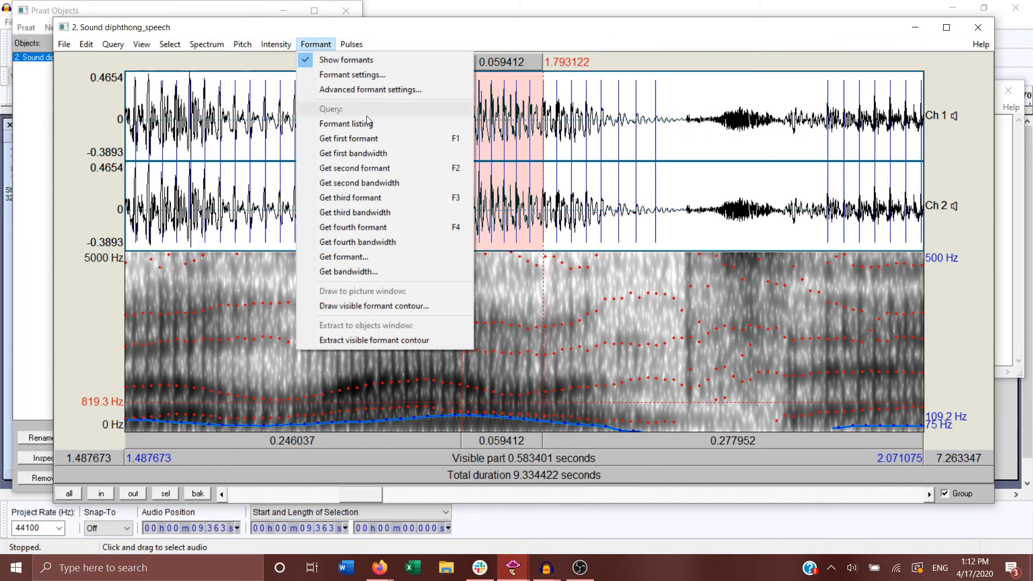
{"action": "left_click", "coordinate": [379, 155]}
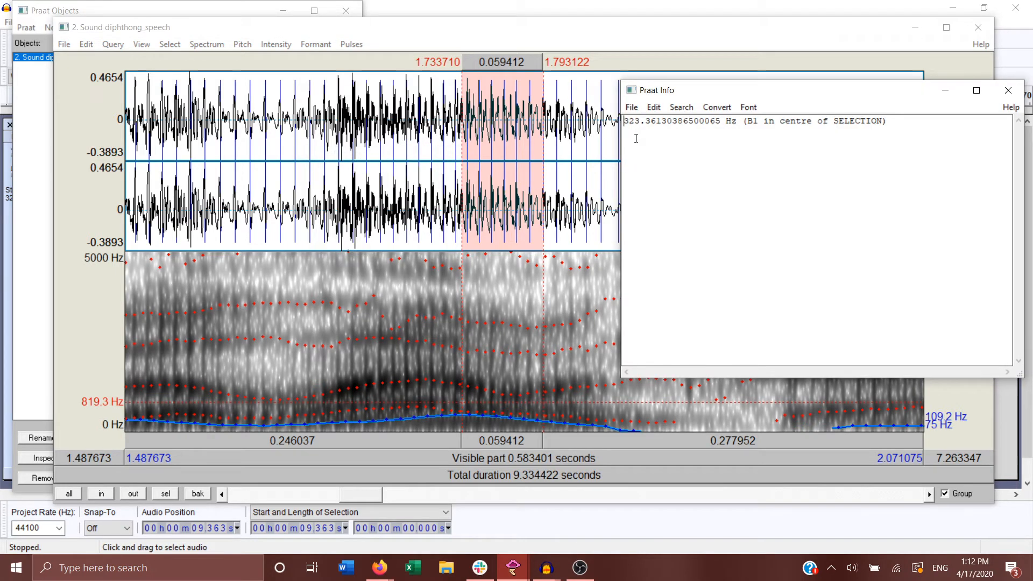
{"action": "left_click", "coordinate": [1009, 90]}
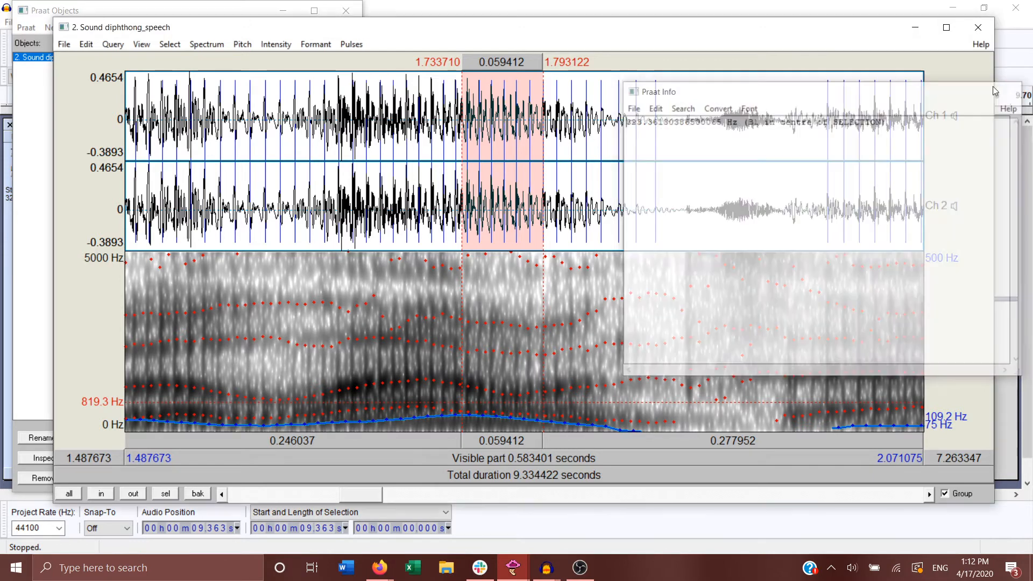
Step: Get the mean second formant and the second bandwidth of the diphthong's end portion, closing each result
{"action": "left_click", "coordinate": [316, 44]}
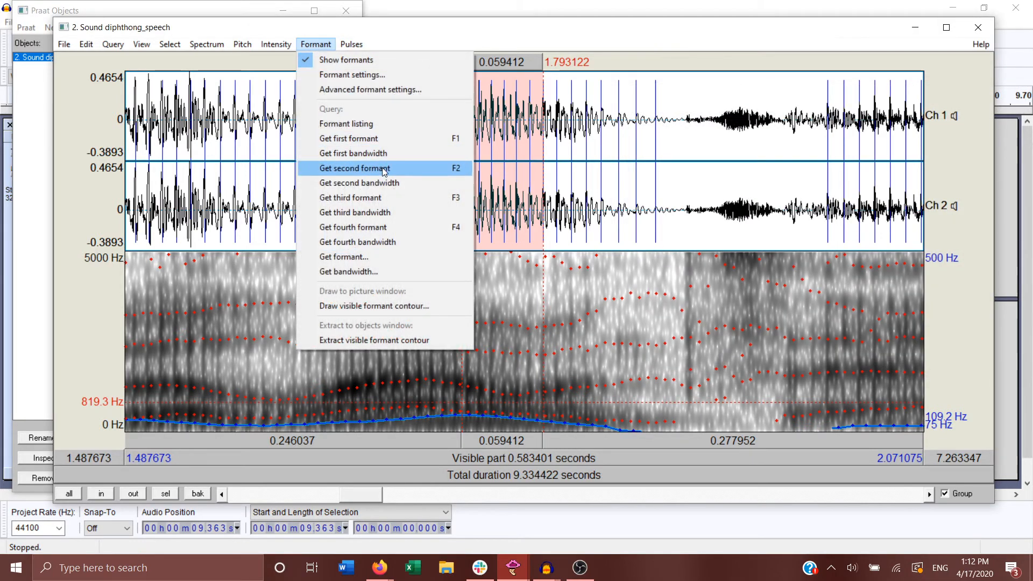
{"action": "left_click", "coordinate": [391, 168]}
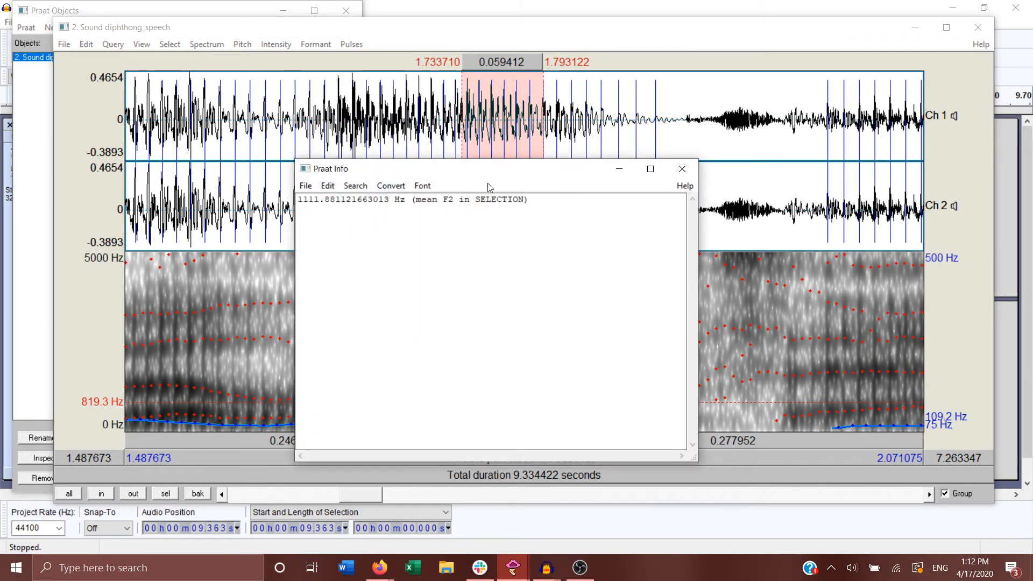
{"action": "left_click", "coordinate": [682, 169]}
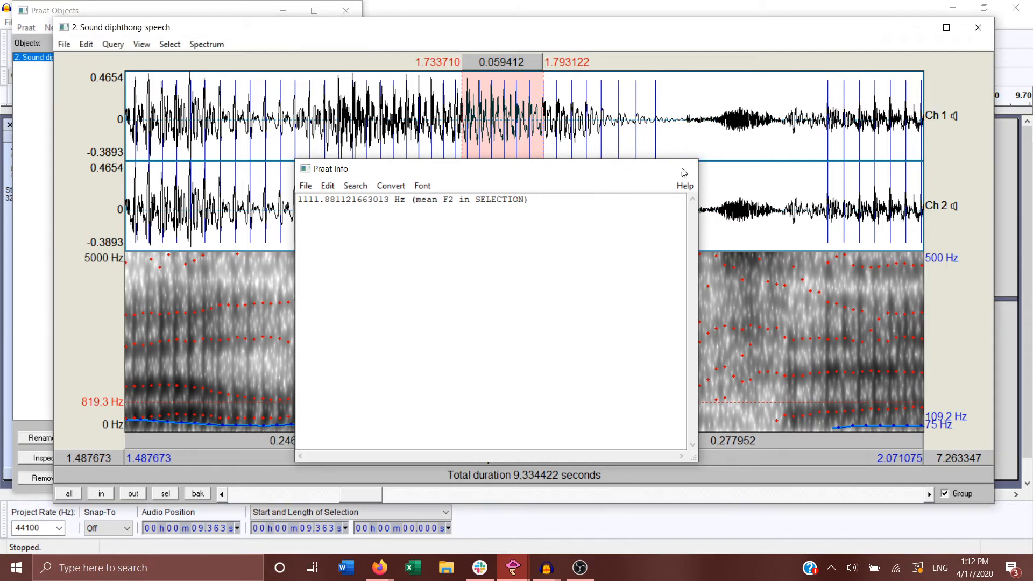
{"action": "left_click", "coordinate": [316, 44]}
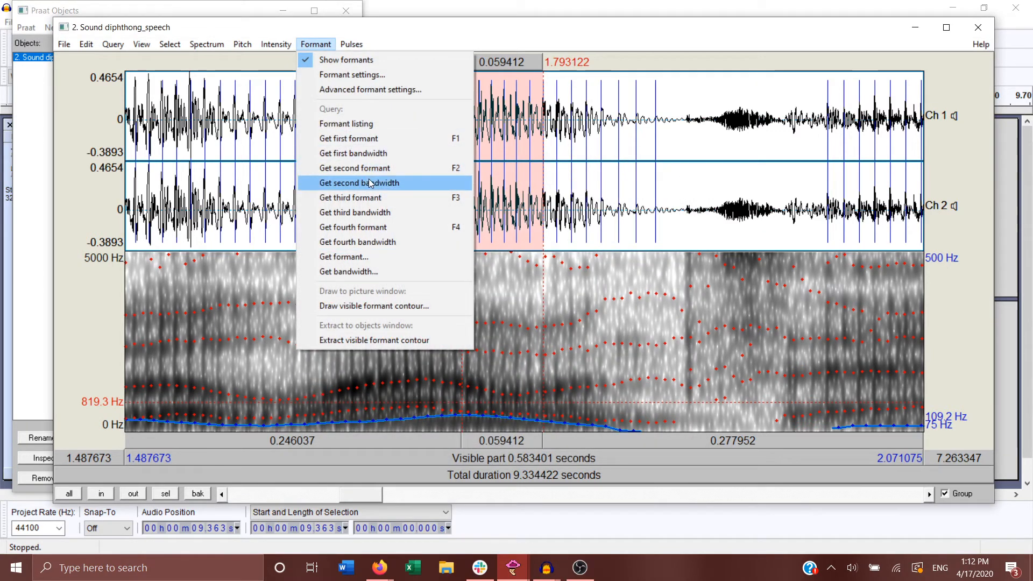
{"action": "left_click", "coordinate": [370, 183]}
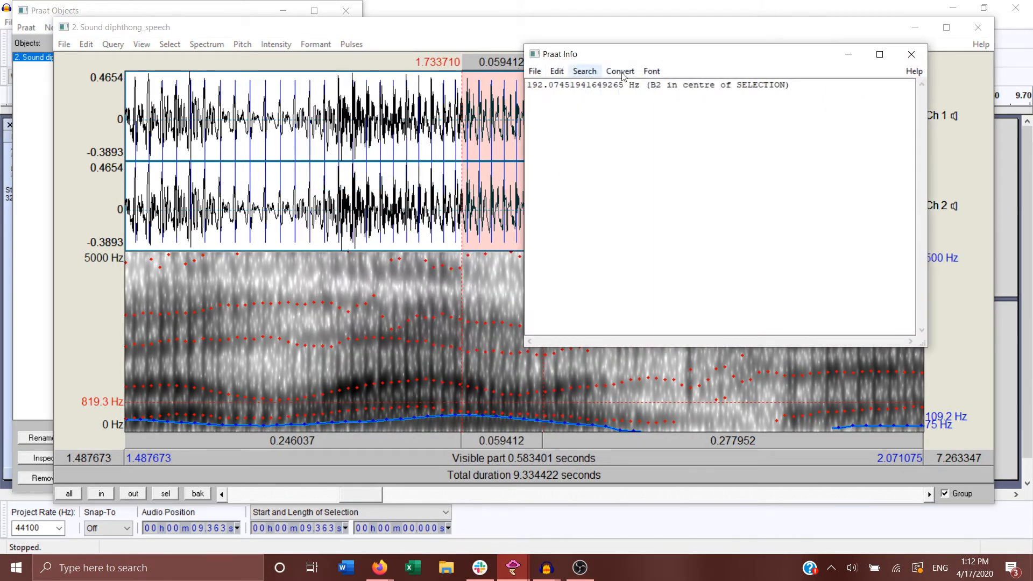
{"action": "left_click", "coordinate": [912, 55]}
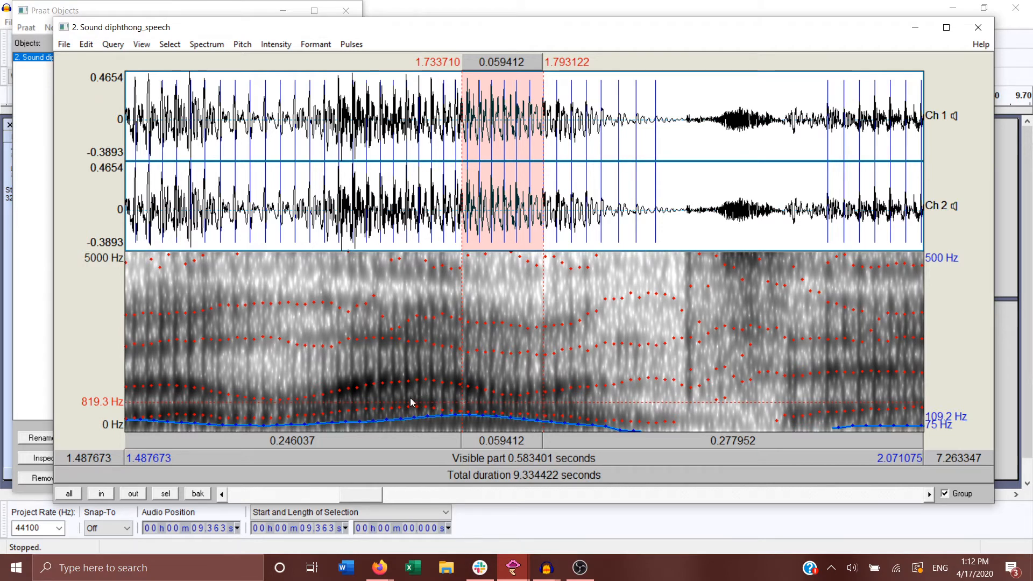
Step: Select the diphthong's beginning from about 1.648 s to 1.699 s and get its mean first formant and first bandwidth, closing each result
{"action": "left_click_drag", "start_coordinate": [413, 405], "coordinate": [344, 420]}
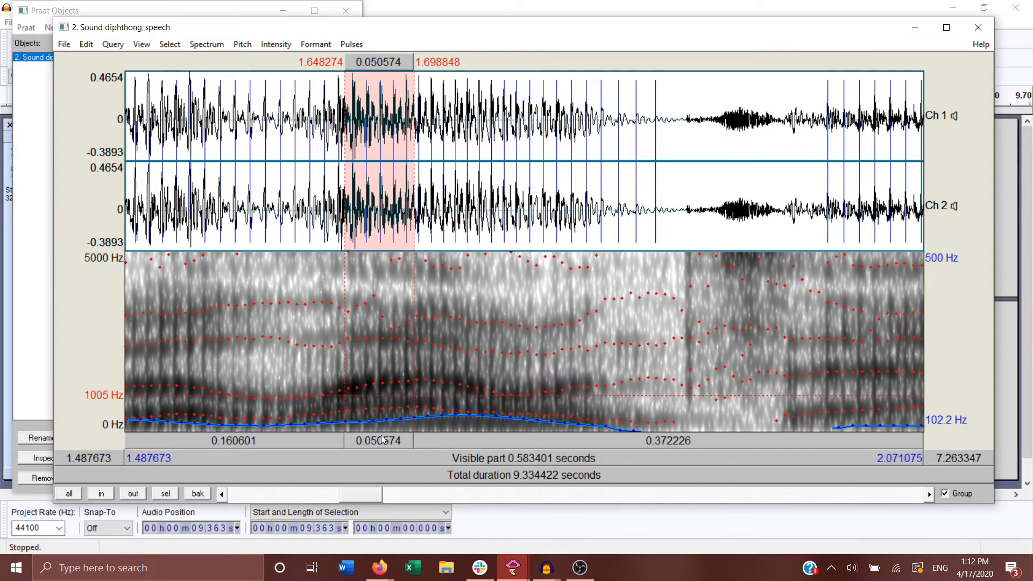
{"action": "left_click", "coordinate": [317, 46]}
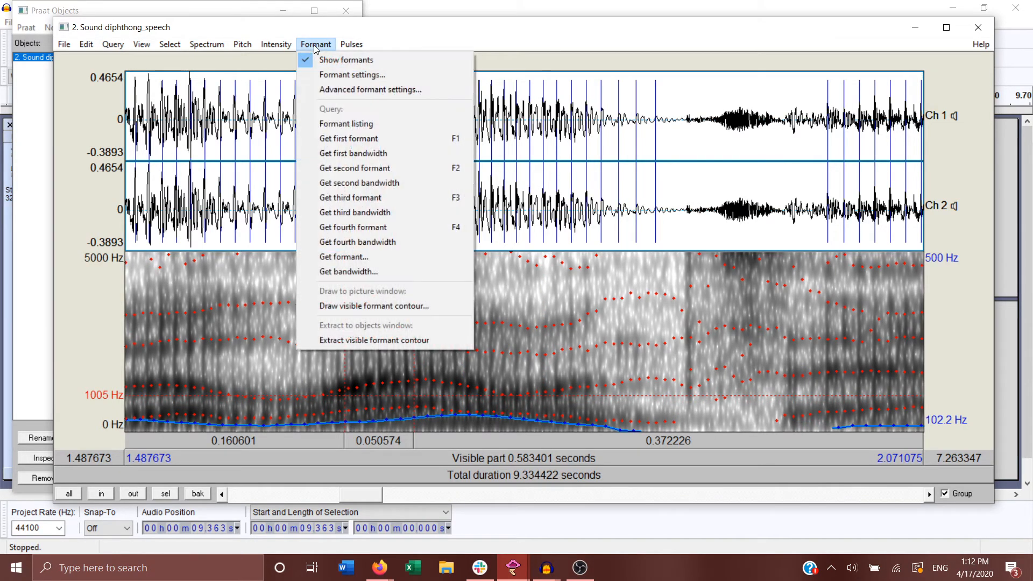
{"action": "left_click", "coordinate": [415, 138]}
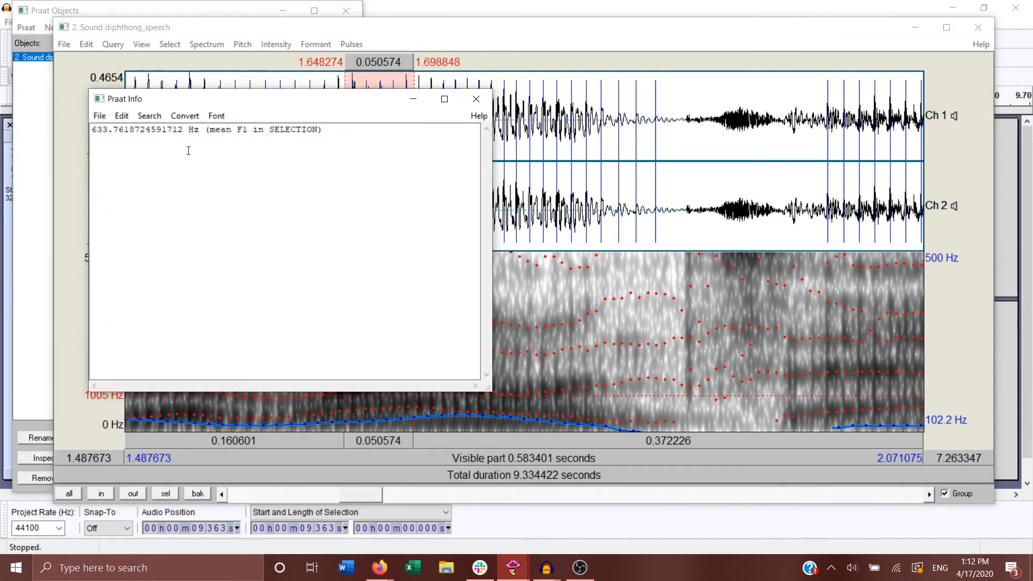
{"action": "left_click", "coordinate": [478, 99]}
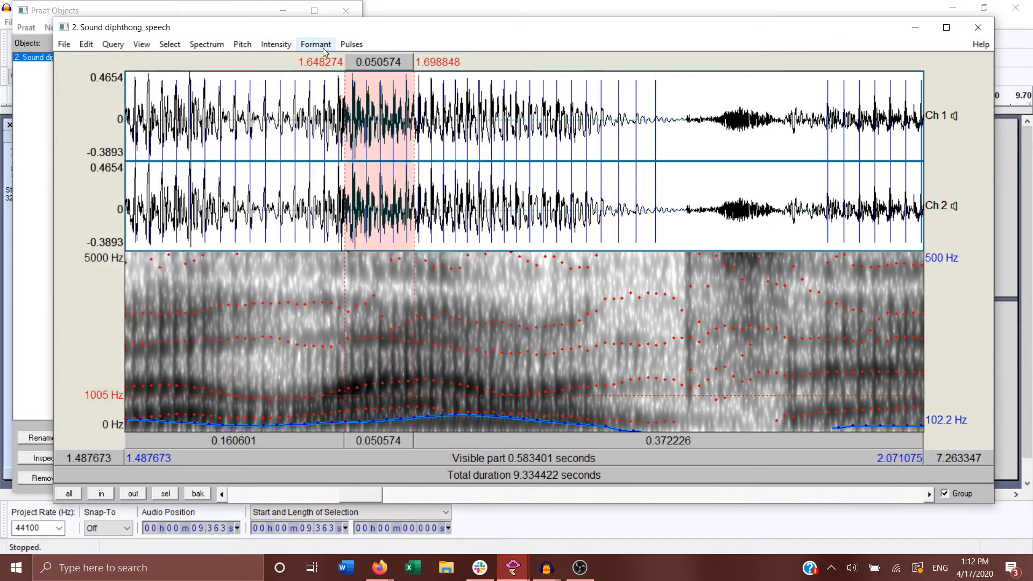
{"action": "left_click", "coordinate": [304, 46]}
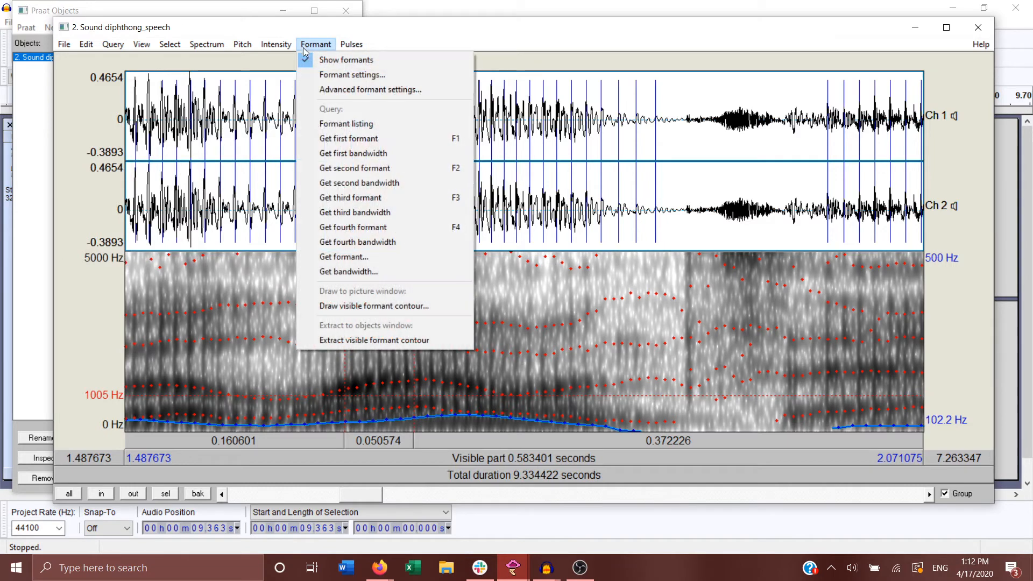
{"action": "left_click", "coordinate": [367, 155]}
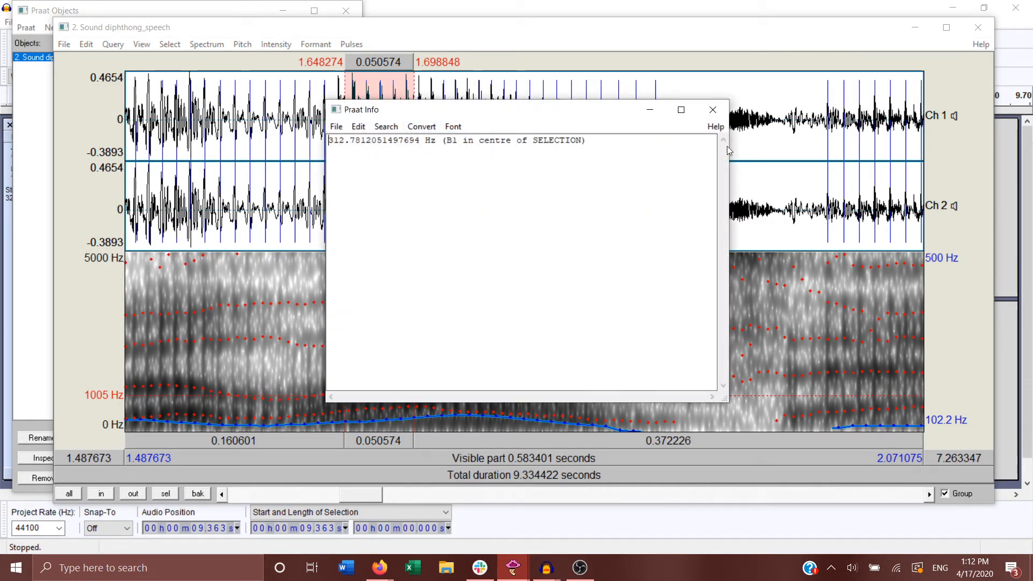
{"action": "left_click", "coordinate": [713, 110]}
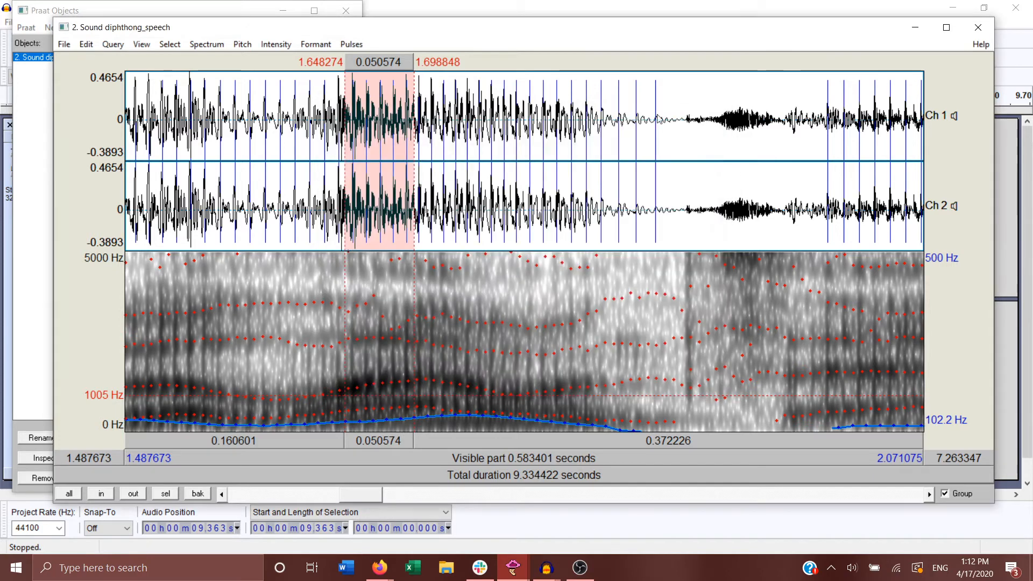
Step: Get the mean second formant and the second bandwidth of the diphthong's beginning, closing each result
{"action": "left_click", "coordinate": [315, 44]}
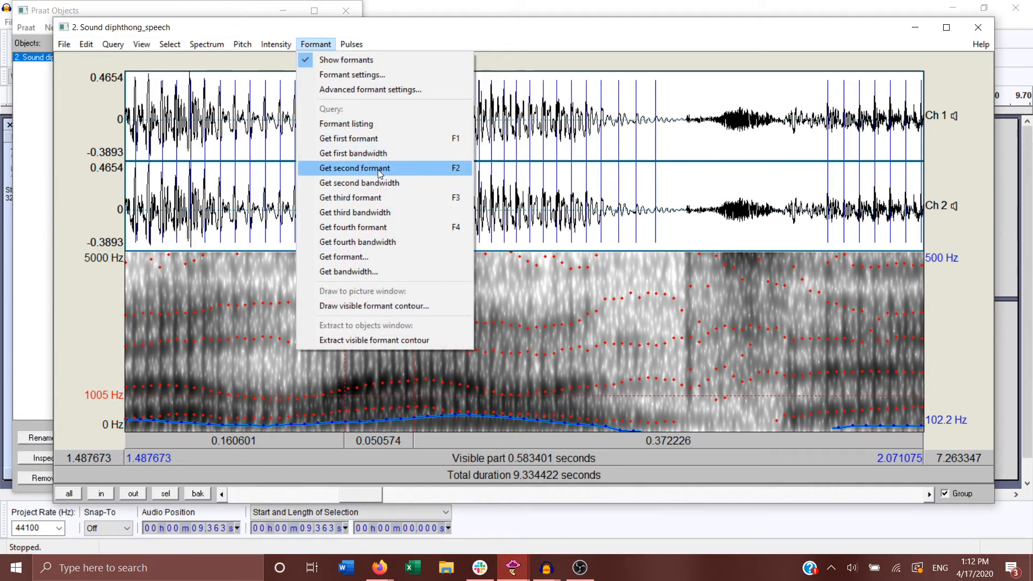
{"action": "left_click", "coordinate": [354, 168]}
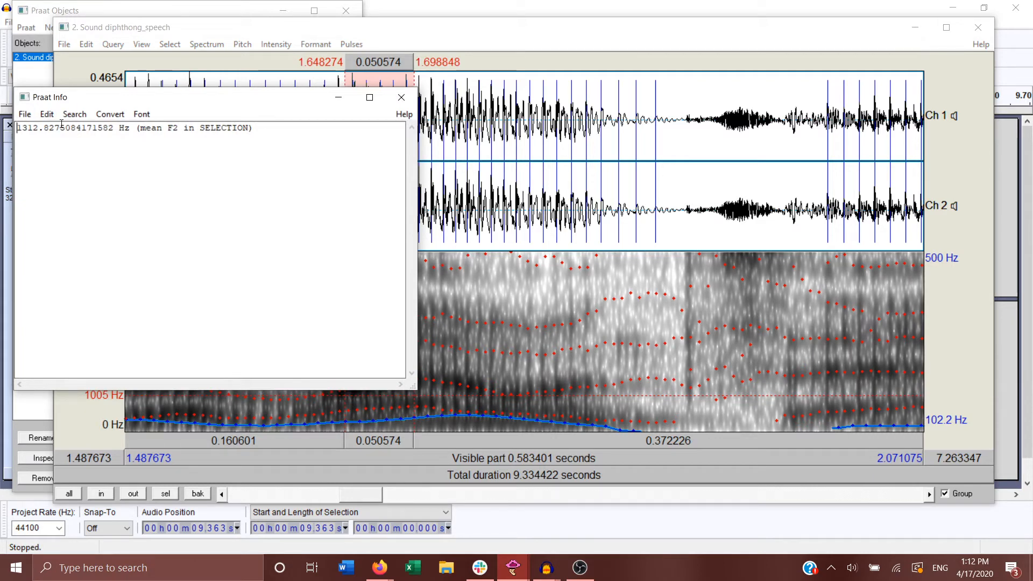
{"action": "left_click", "coordinate": [401, 97]}
{"action": "left_click", "coordinate": [316, 44]}
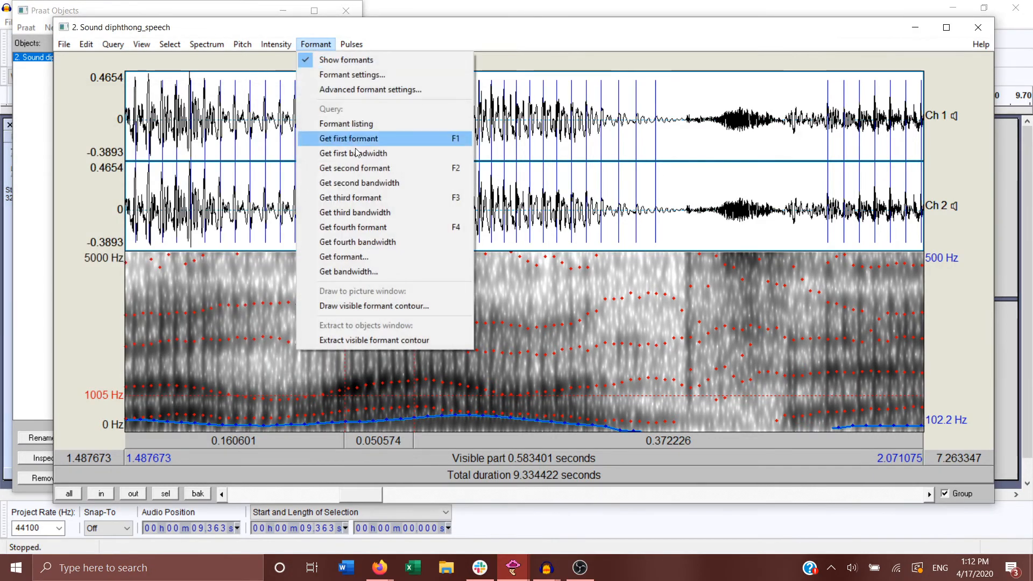
{"action": "left_click", "coordinate": [360, 183]}
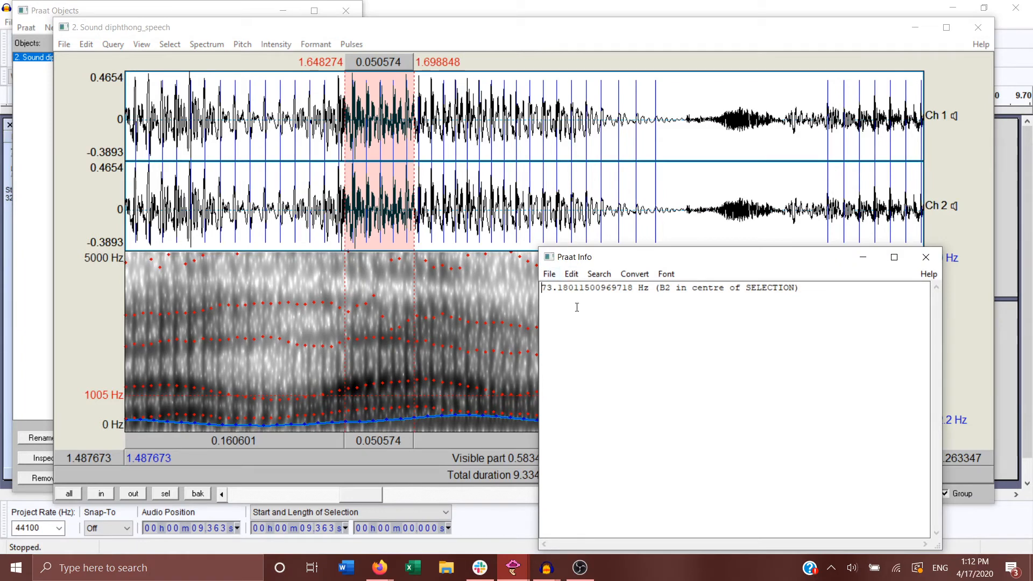
{"action": "left_click_drag", "start_coordinate": [682, 260], "coordinate": [748, 56]}
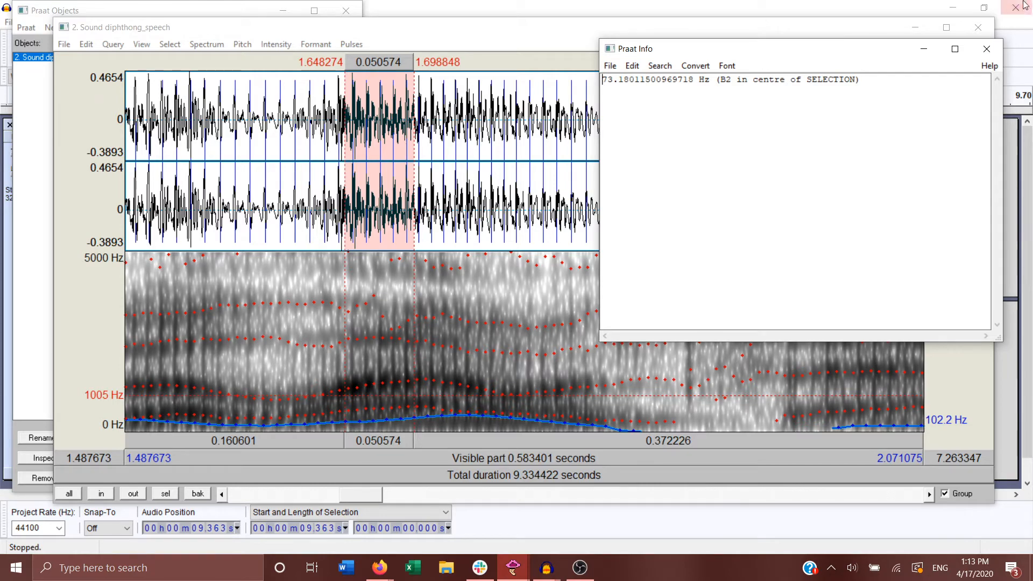
{"action": "left_click", "coordinate": [986, 49]}
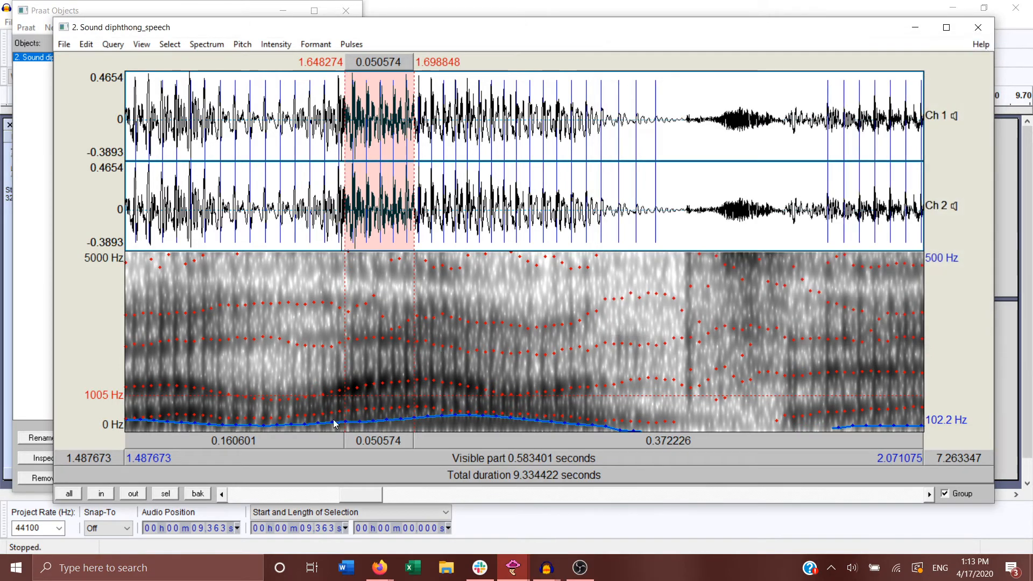
Step: Select the diphthong near the recording's end, from about 8.947 s to 9.170 s
{"action": "left_click_drag", "start_coordinate": [374, 493], "coordinate": [557, 493]}
{"action": "left_click_drag", "start_coordinate": [630, 484], "coordinate": [915, 487]}
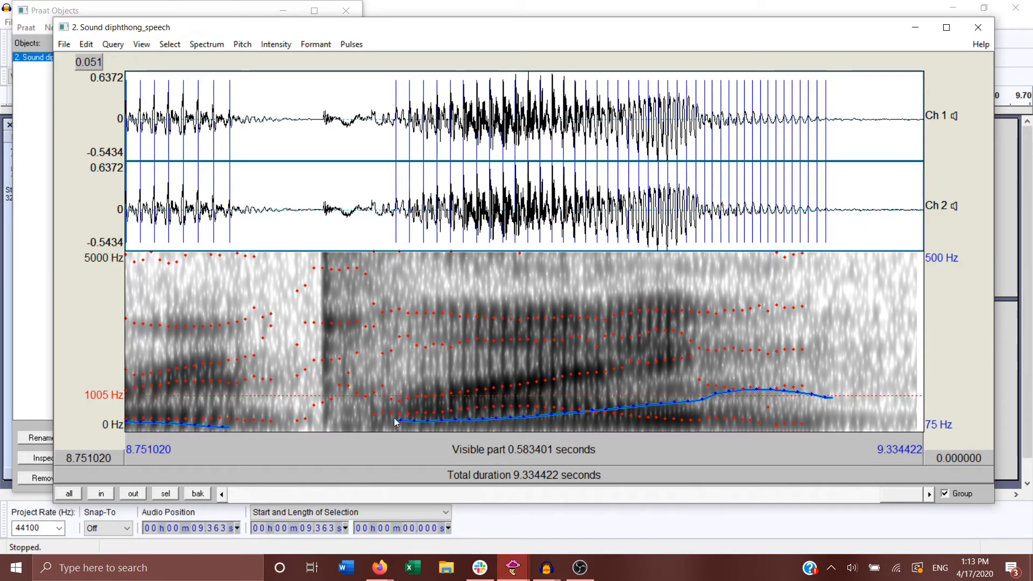
{"action": "left_click_drag", "start_coordinate": [395, 426], "coordinate": [699, 423]}
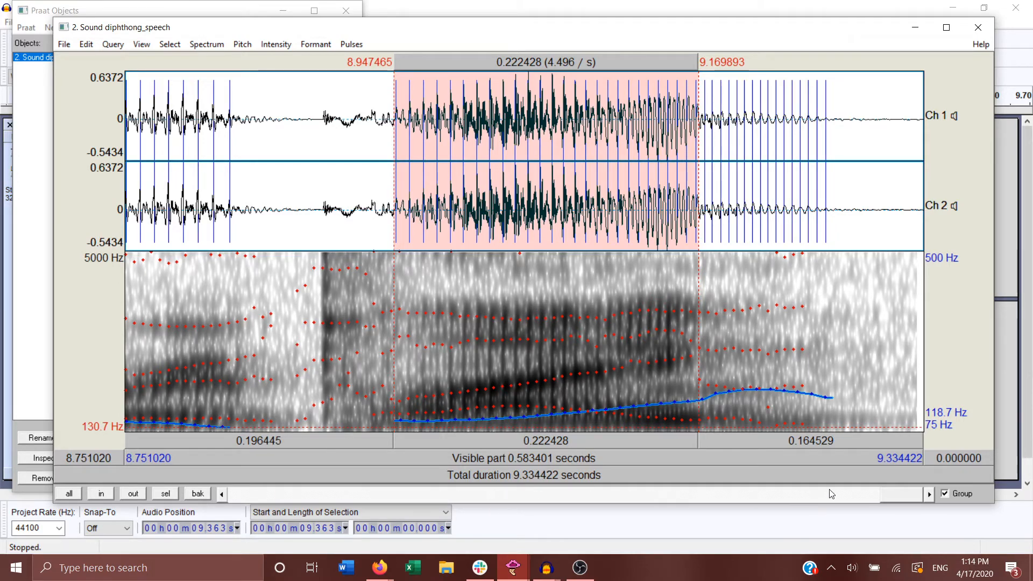
Step: Go back to the stretch from about 7.559 s to 8.143 s and place the cursor at about 7.648 s, just before the burst
{"action": "left_click_drag", "start_coordinate": [906, 502], "coordinate": [813, 515]}
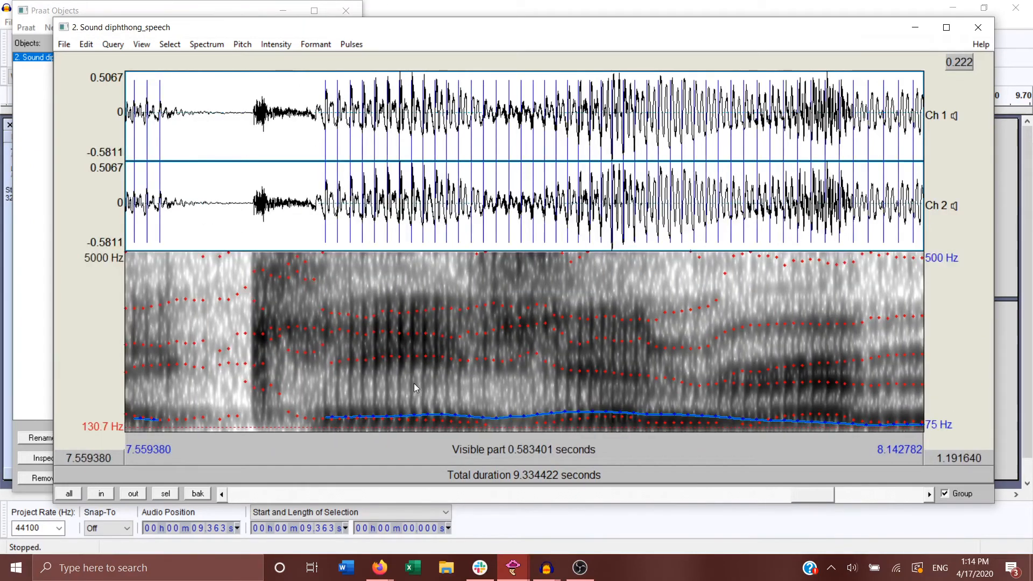
{"action": "left_click", "coordinate": [246, 316]}
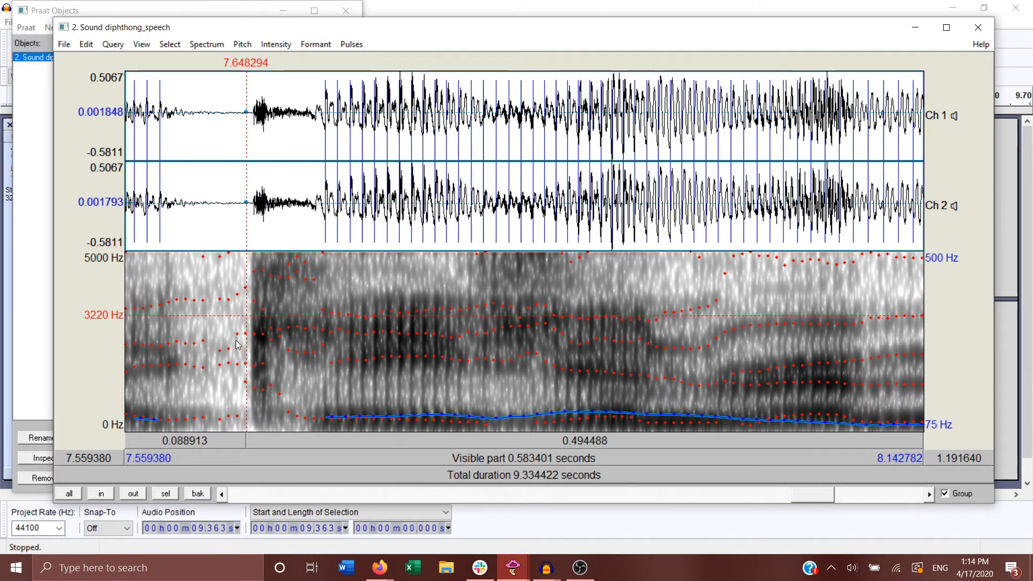
Step: Select the stretch from about 7.649 s to 7.983 s, starting just before the burst, and play it
{"action": "left_click_drag", "start_coordinate": [246, 340], "coordinate": [705, 367]}
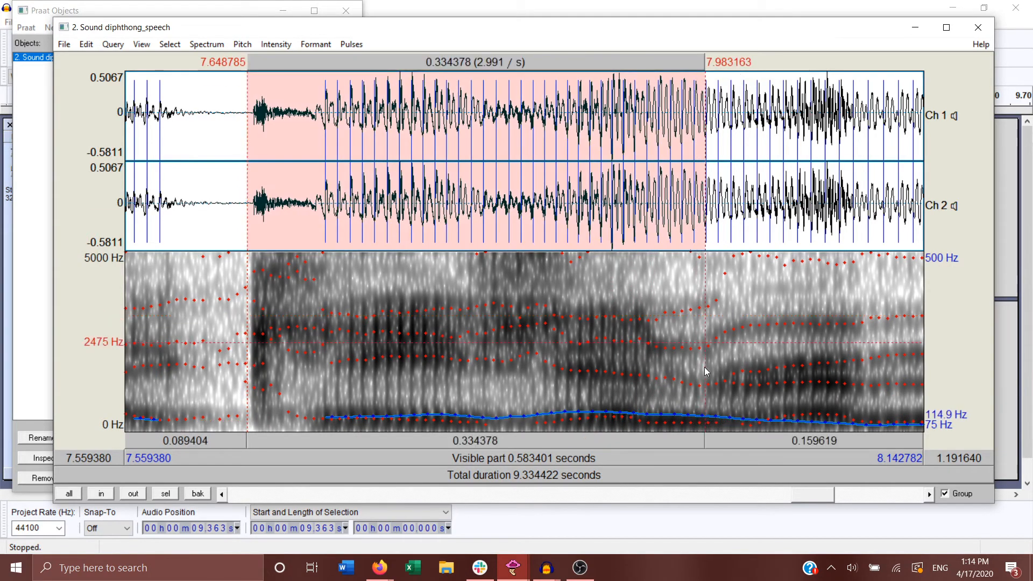
{"action": "left_click", "coordinate": [515, 441]}
{"action": "left_click", "coordinate": [227, 317]}
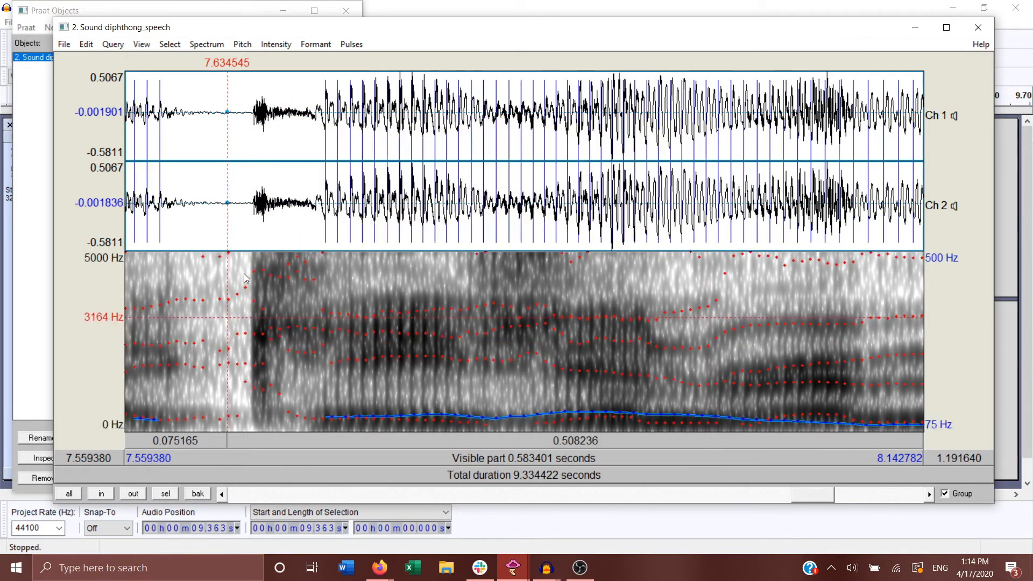
Step: Select only the burst and its noise, from about 7.648 s to 7.702 s, and play it twice
{"action": "left_click_drag", "start_coordinate": [247, 267], "coordinate": [321, 344]}
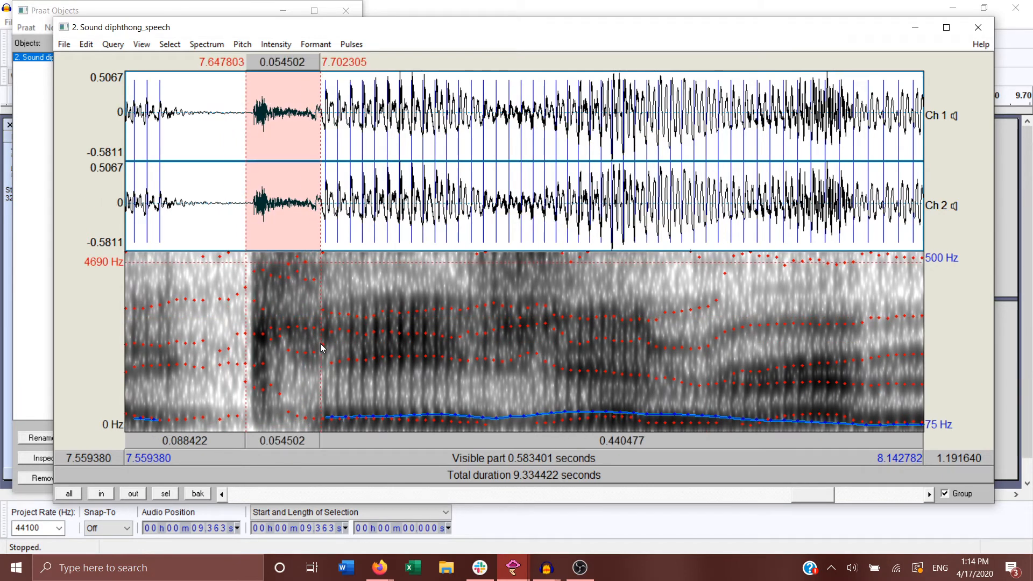
{"action": "left_click", "coordinate": [297, 446]}
{"action": "left_click", "coordinate": [297, 446]}
{"action": "left_click", "coordinate": [205, 323]}
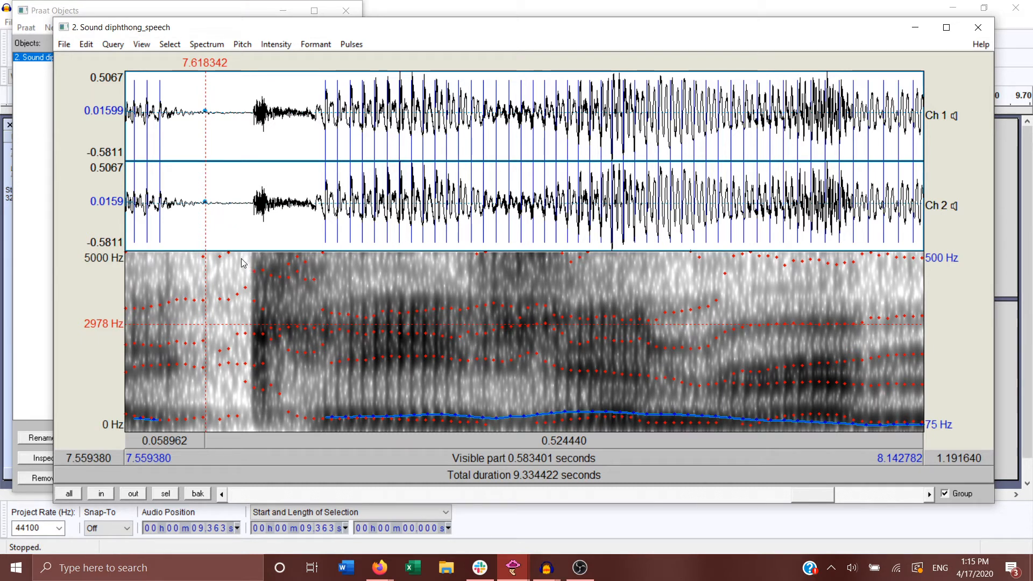
Step: Reselect the burst up to the first vocal pulse, from about 7.649 s to 7.709 s, and play it
{"action": "left_click_drag", "start_coordinate": [242, 261], "coordinate": [321, 326]}
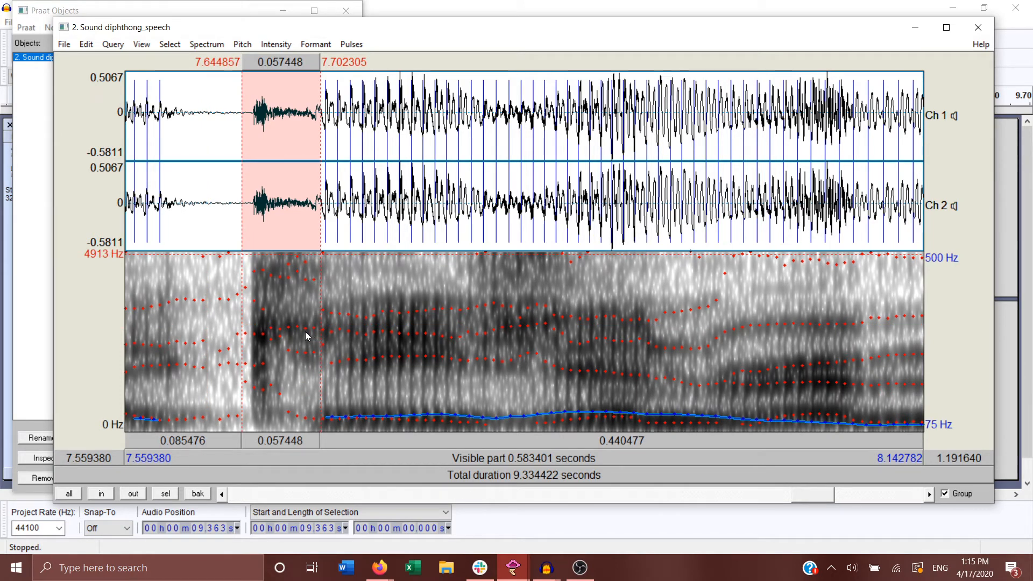
{"action": "left_click", "coordinate": [248, 275]}
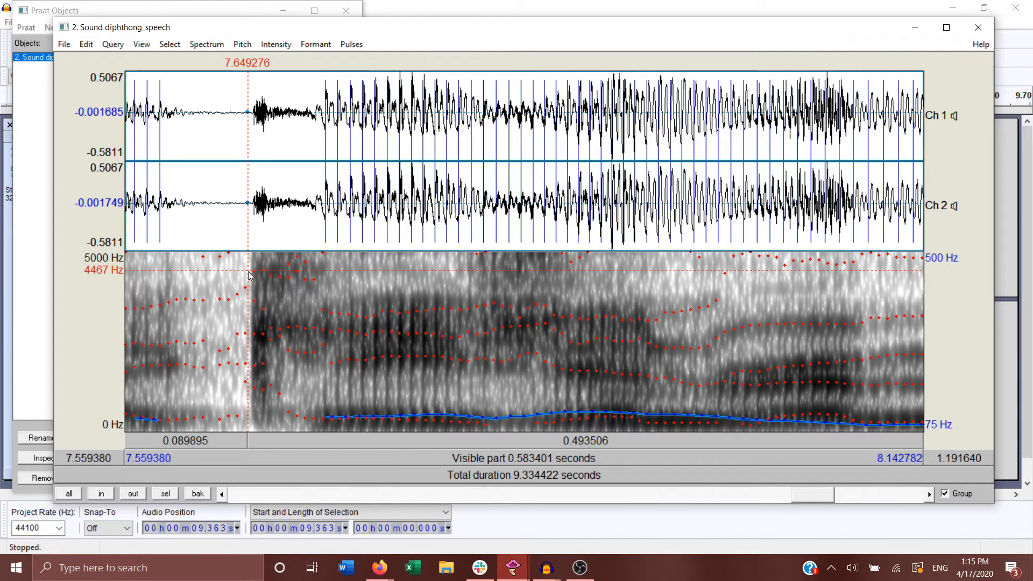
{"action": "left_click_drag", "start_coordinate": [249, 275], "coordinate": [328, 352]}
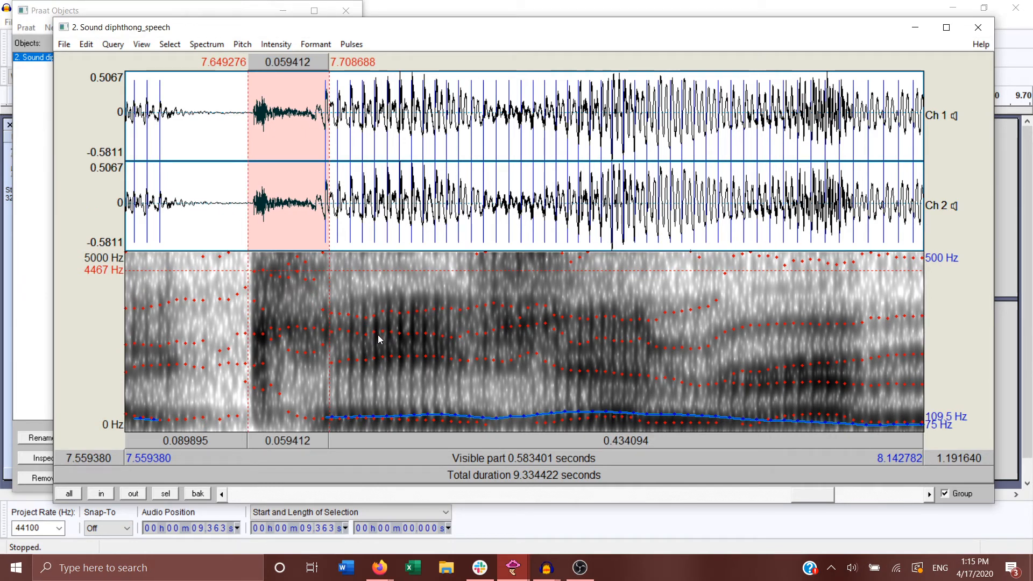
{"action": "left_click", "coordinate": [289, 440]}
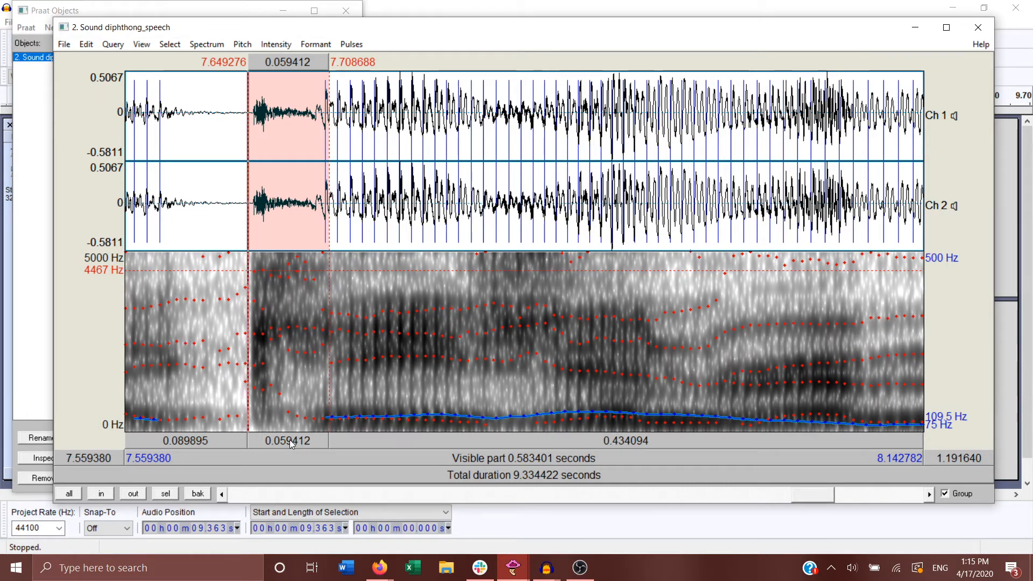
{"action": "left_click", "coordinate": [579, 570]}
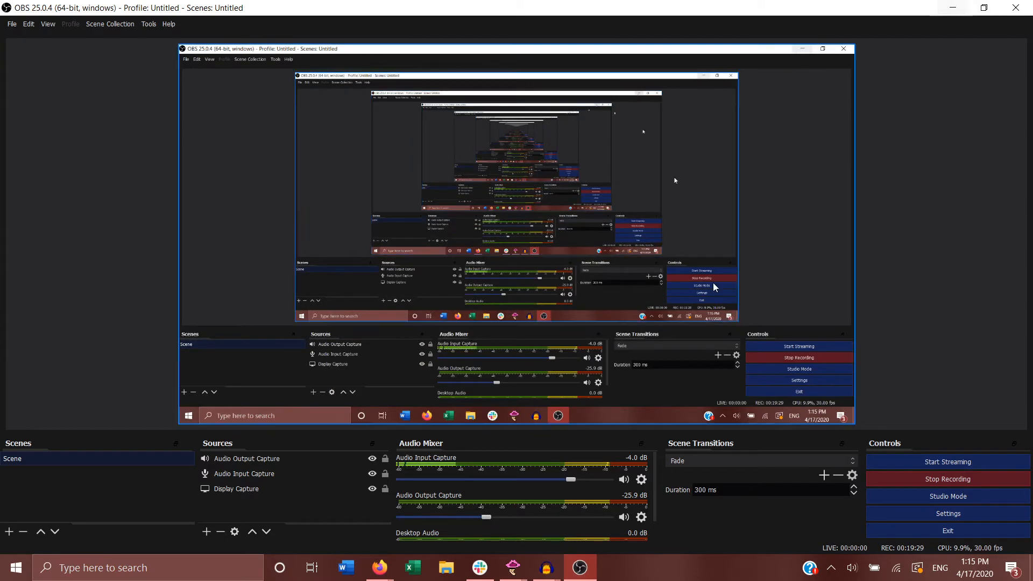
{"action": "mouse_move", "coordinate": [513, 567]}
{"action": "left_click", "coordinate": [584, 503]}
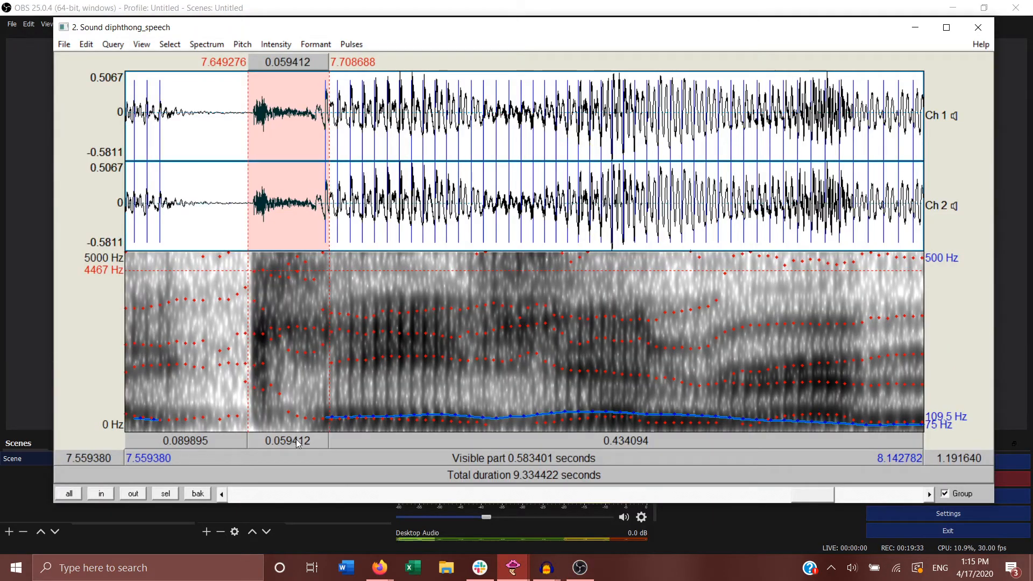
Step: Select the low-amplitude stretch in the middle of the voiced part, from about 7.815 s to 7.872 s, and play it twice
{"action": "left_click_drag", "start_coordinate": [474, 319], "coordinate": [553, 377]}
{"action": "left_click", "coordinate": [528, 443]}
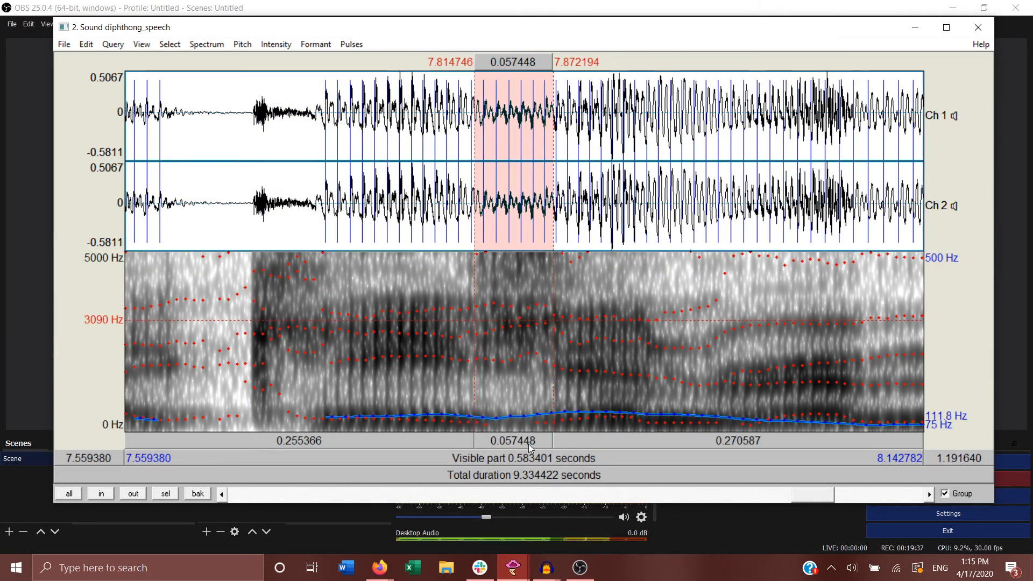
{"action": "left_click", "coordinate": [528, 444]}
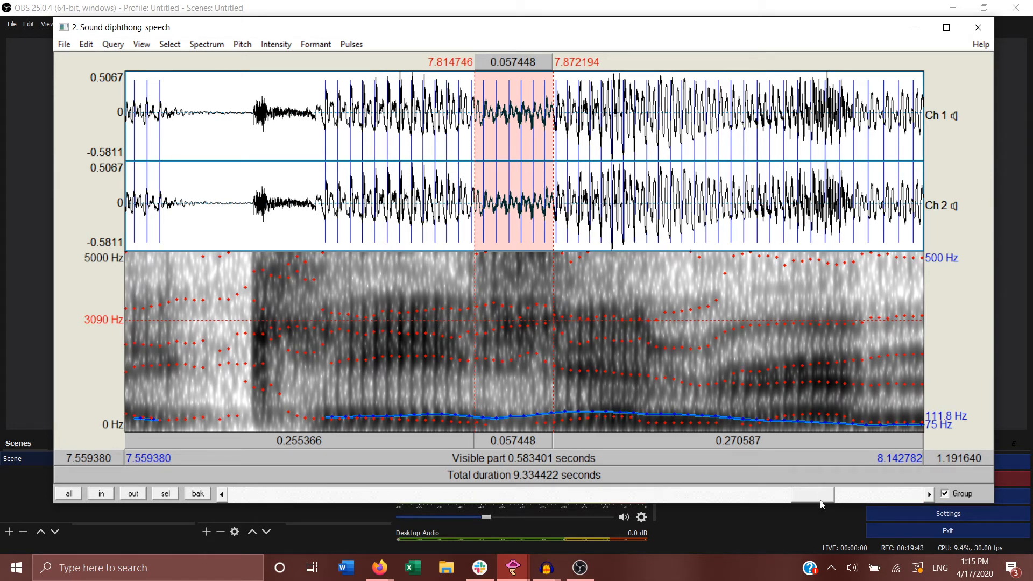
Step: Go back to about 7.207–7.791 s, try selections around the noisy stretch, and play the selection from about 7.281 s to 7.605 s
{"action": "left_click_drag", "start_coordinate": [829, 493], "coordinate": [801, 504]}
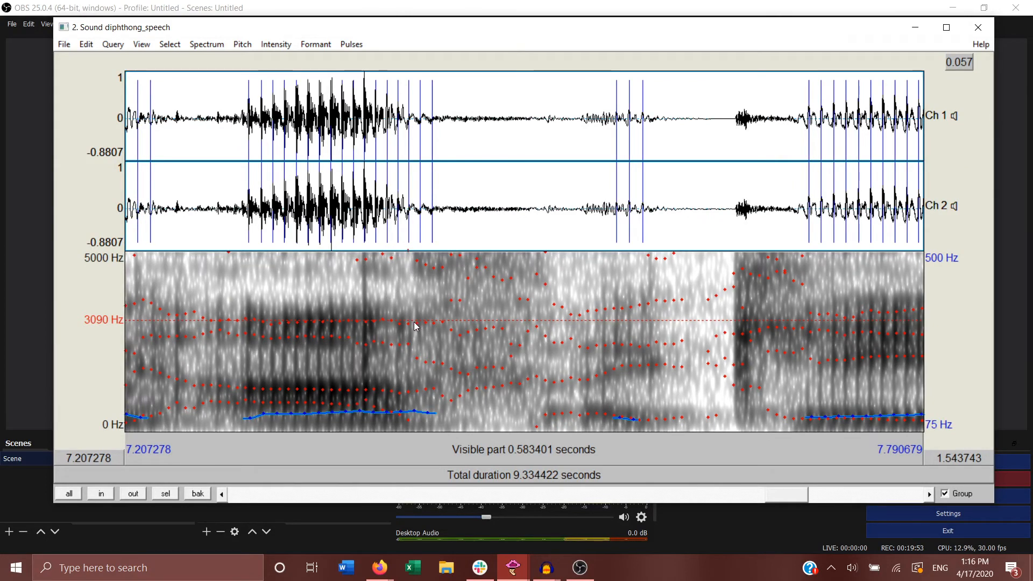
{"action": "mouse_move", "coordinate": [413, 272]}
{"action": "left_mouse_down"}
{"action": "mouse_move", "coordinate": [515, 379]}
{"action": "mouse_move", "coordinate": [552, 392]}
{"action": "left_mouse_up"}
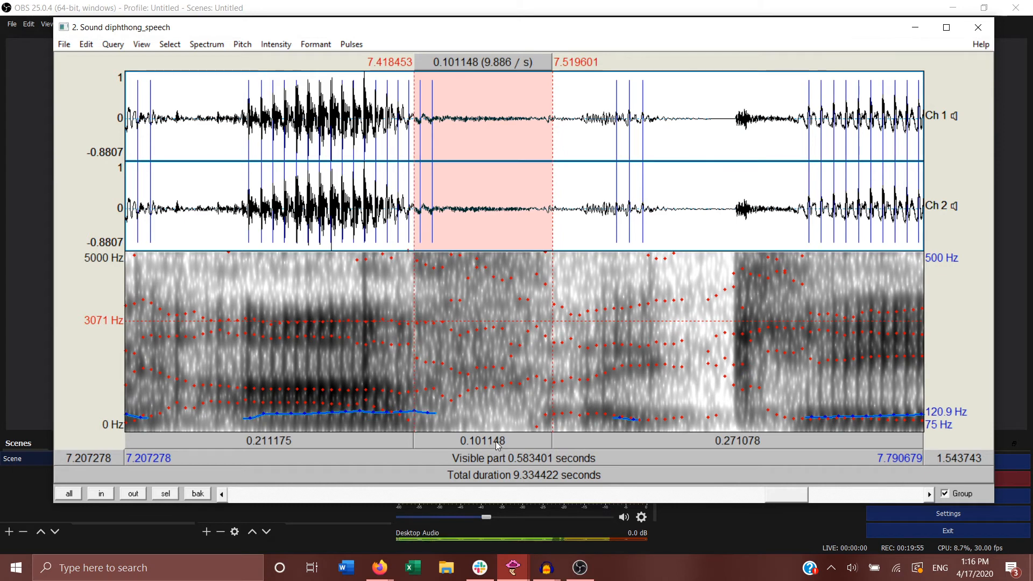
{"action": "left_click_drag", "start_coordinate": [233, 318], "coordinate": [546, 376]}
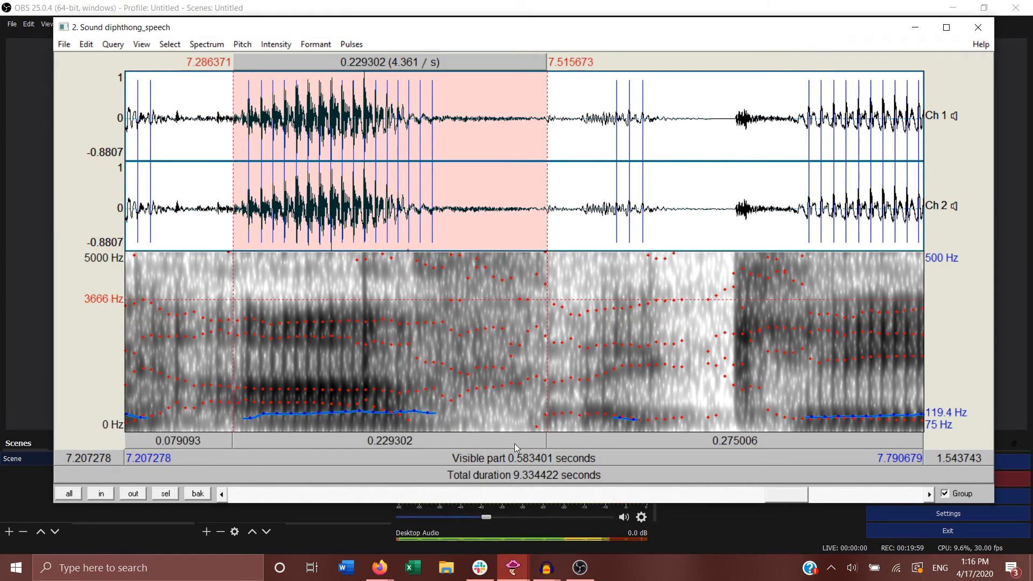
{"action": "left_click_drag", "start_coordinate": [226, 267], "coordinate": [669, 267]}
{"action": "left_click", "coordinate": [538, 445]}
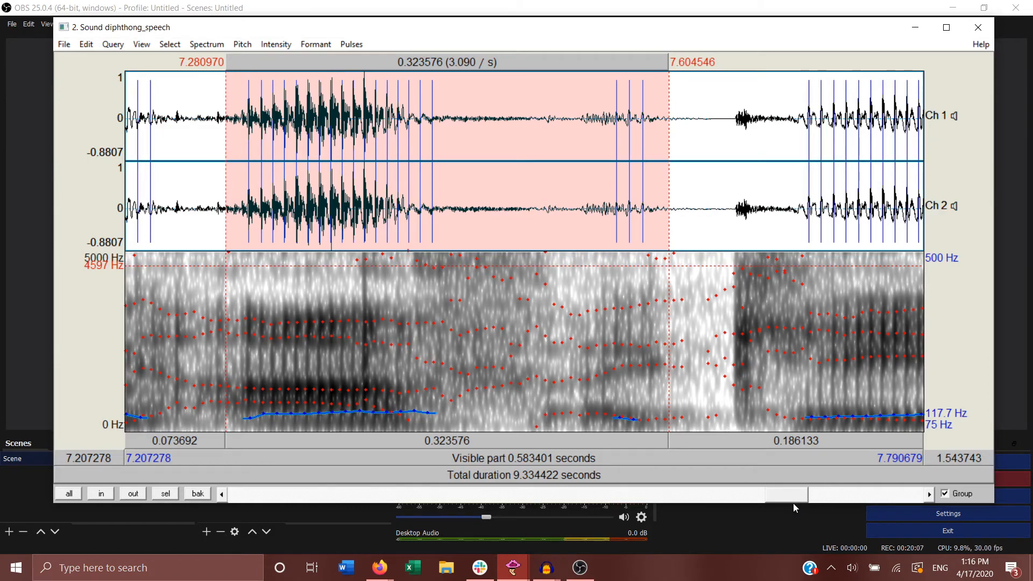
Step: Go to the end of the recording and select the final syllable from about 8.891 s to 9.276 s
{"action": "left_click_drag", "start_coordinate": [795, 499], "coordinate": [771, 500]}
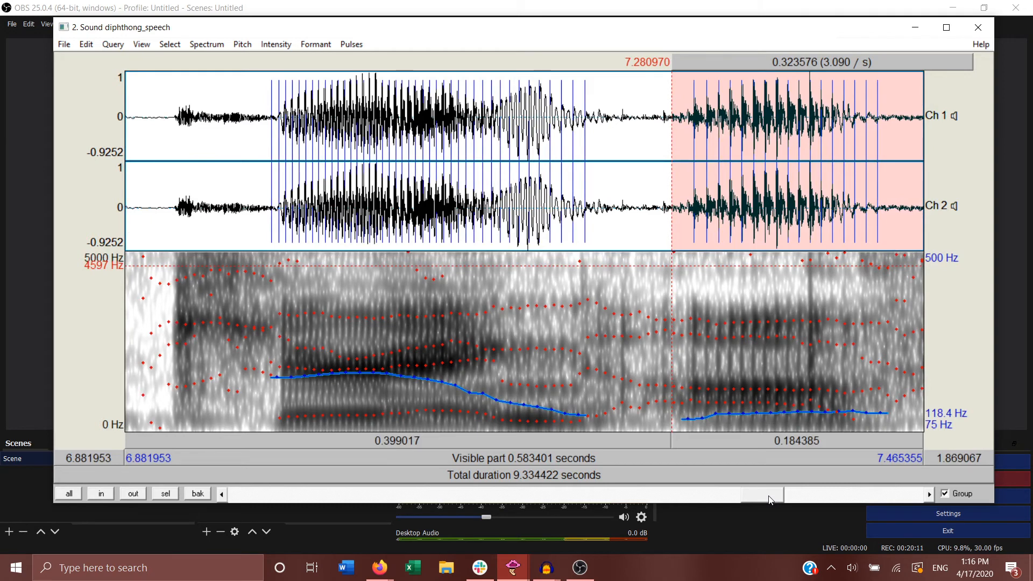
{"action": "left_click_drag", "start_coordinate": [771, 500], "coordinate": [937, 499]}
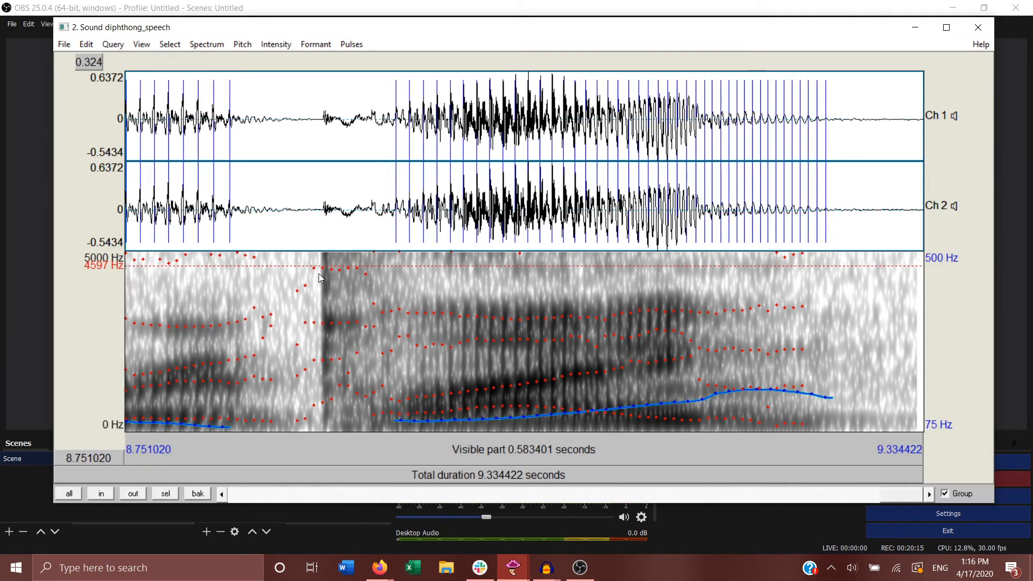
{"action": "left_click_drag", "start_coordinate": [316, 276], "coordinate": [844, 327]}
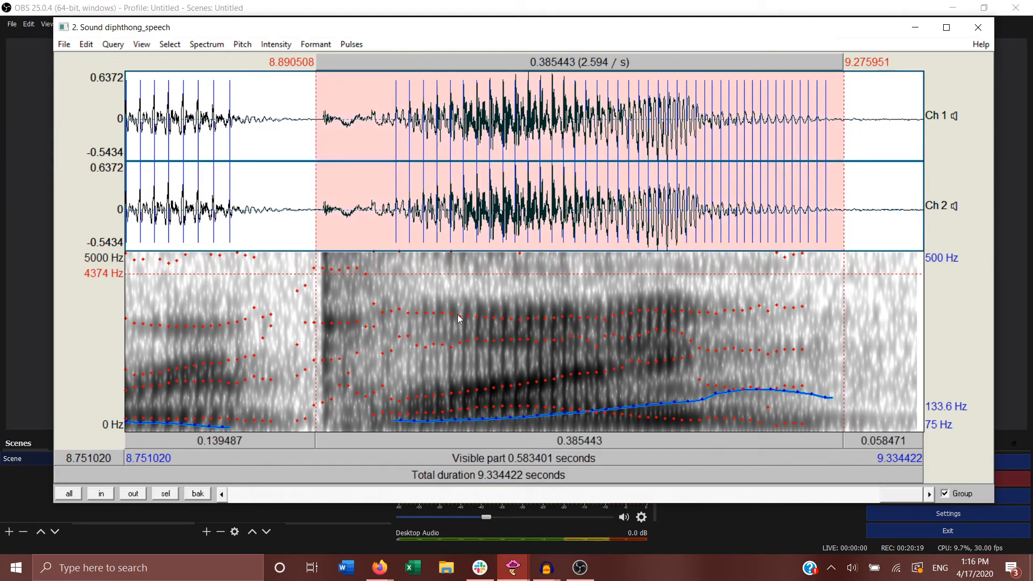
Step: Play the final syllable's burst from about 8.893 s to 8.943 s twice, and the voiced onset from about 8.943 s to 8.972 s
{"action": "left_click", "coordinate": [321, 307]}
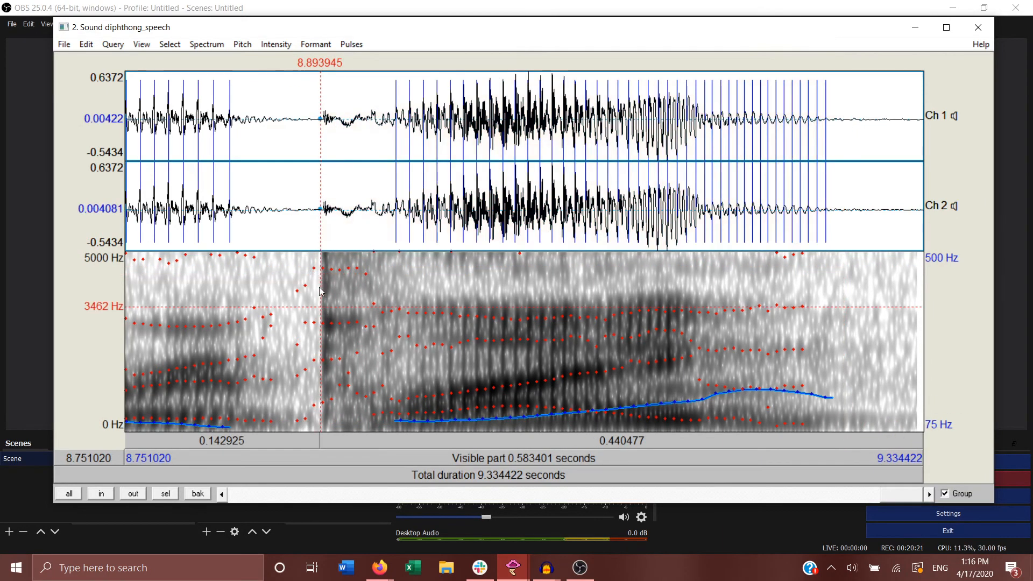
{"action": "left_click_drag", "start_coordinate": [320, 321], "coordinate": [388, 287]}
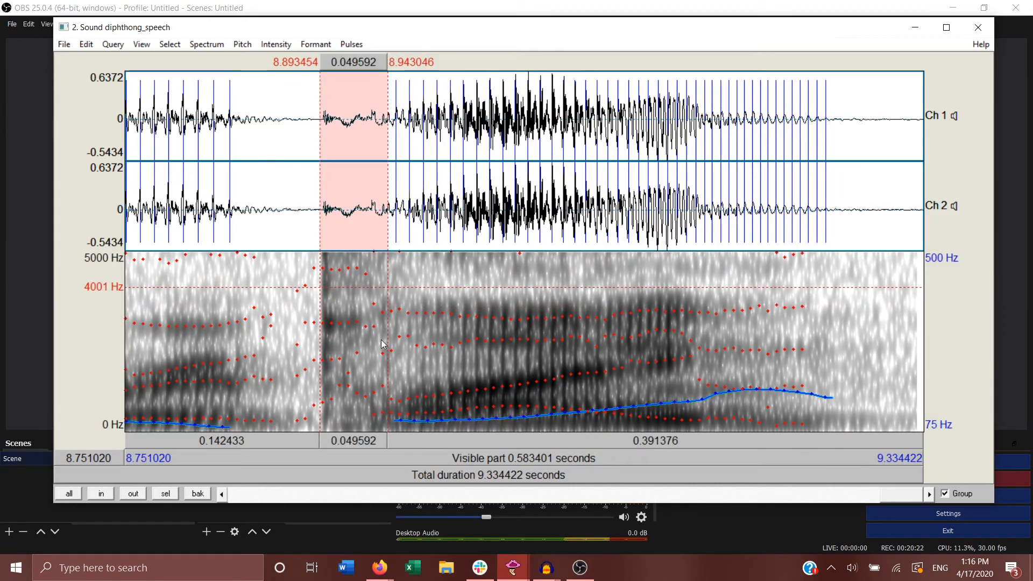
{"action": "left_click", "coordinate": [365, 440]}
{"action": "left_click", "coordinate": [366, 442]}
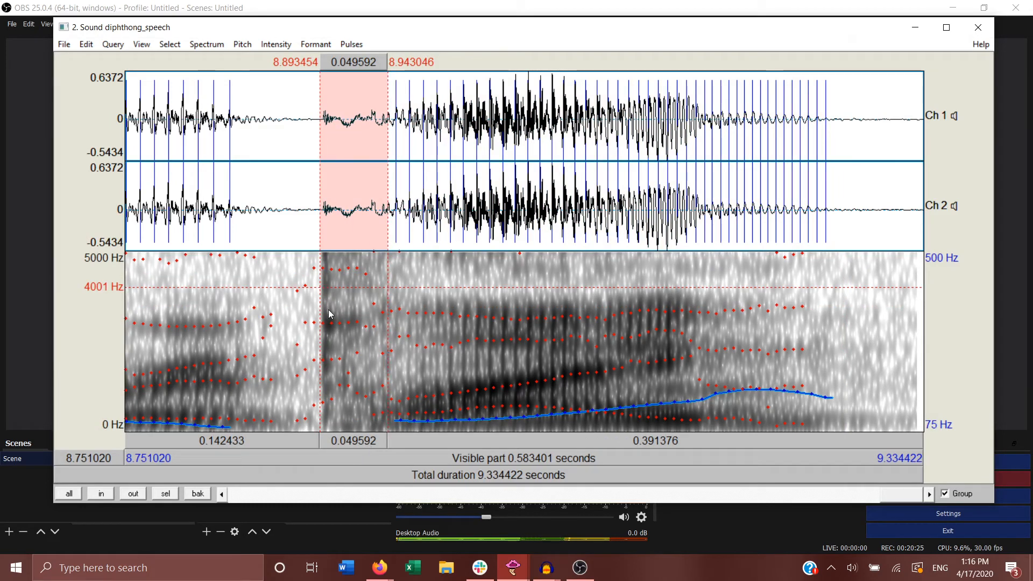
{"action": "left_click_drag", "start_coordinate": [387, 301], "coordinate": [427, 314]}
{"action": "left_click", "coordinate": [409, 441]}
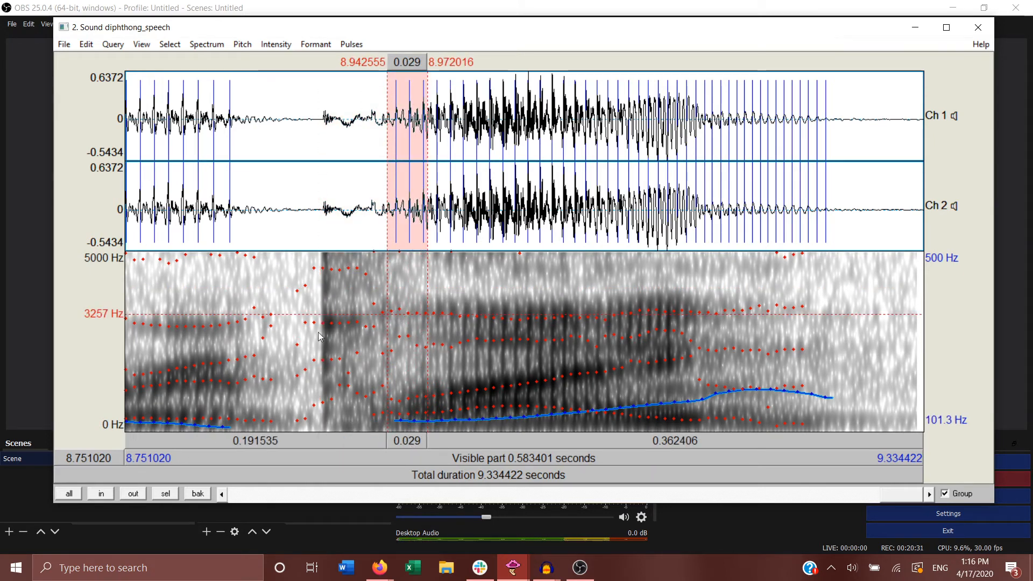
Step: Reselect the final syllable's burst from about 8.890 s to 8.946 s and play it several times
{"action": "left_click", "coordinate": [301, 322]}
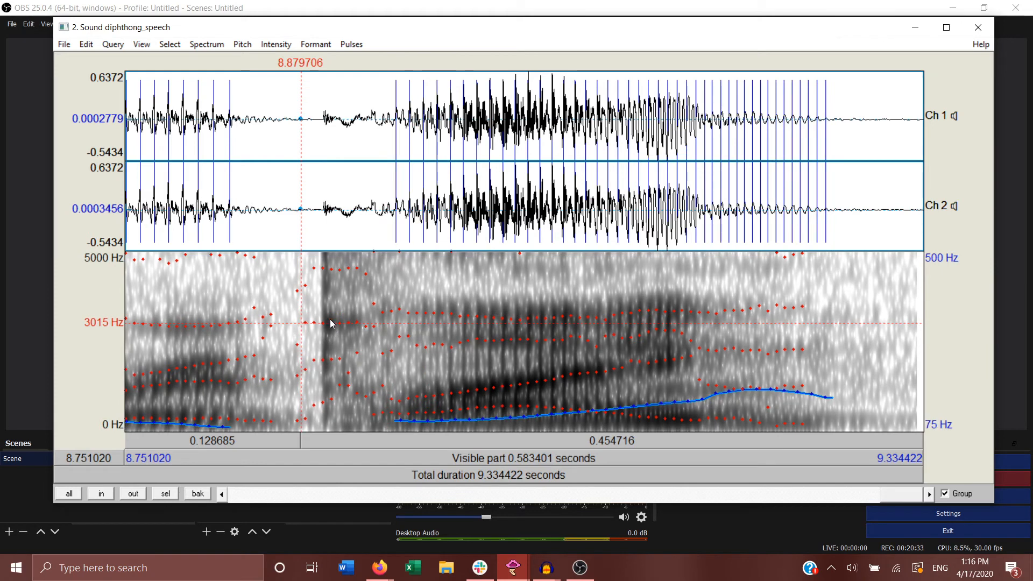
{"action": "left_click_drag", "start_coordinate": [315, 323], "coordinate": [392, 273]}
{"action": "left_click", "coordinate": [363, 447]}
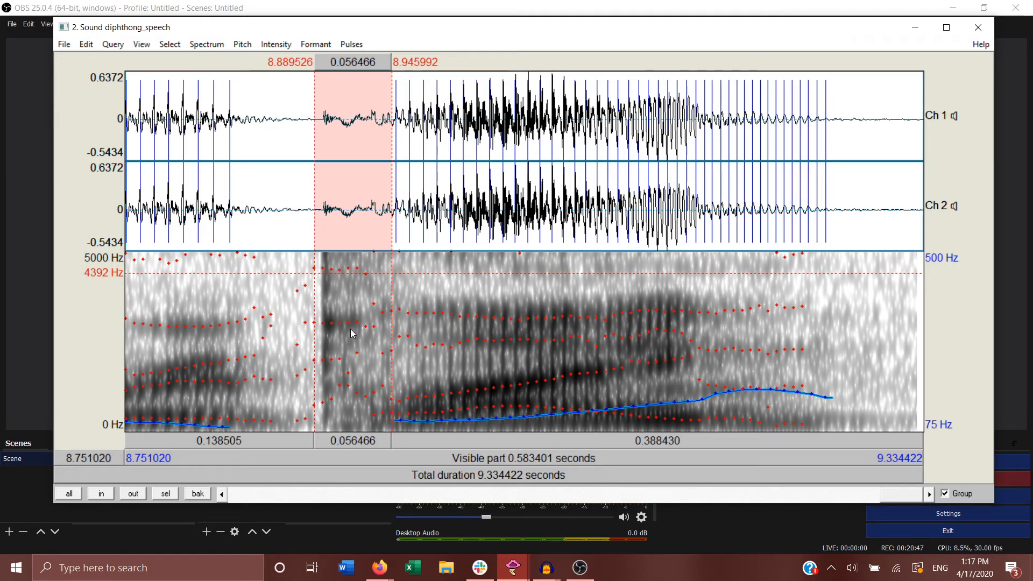
{"action": "left_click", "coordinate": [341, 447]}
{"action": "left_click", "coordinate": [342, 446]}
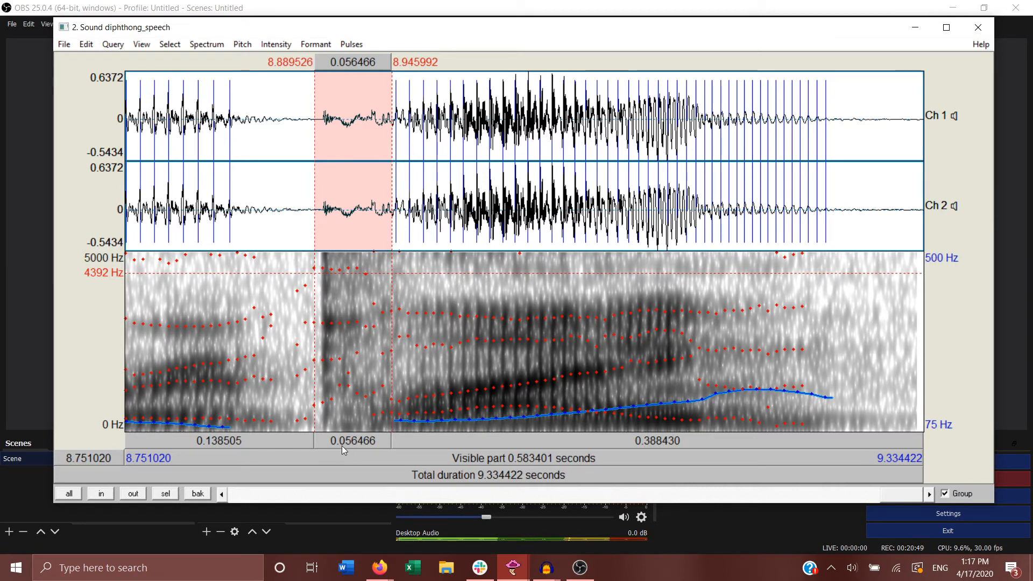
Step: Select the voiced transition after the final burst, from about 8.945 s to 9.000 s, and clear the selection
{"action": "left_click", "coordinate": [383, 311]}
{"action": "left_click_drag", "start_coordinate": [389, 344], "coordinate": [466, 391]}
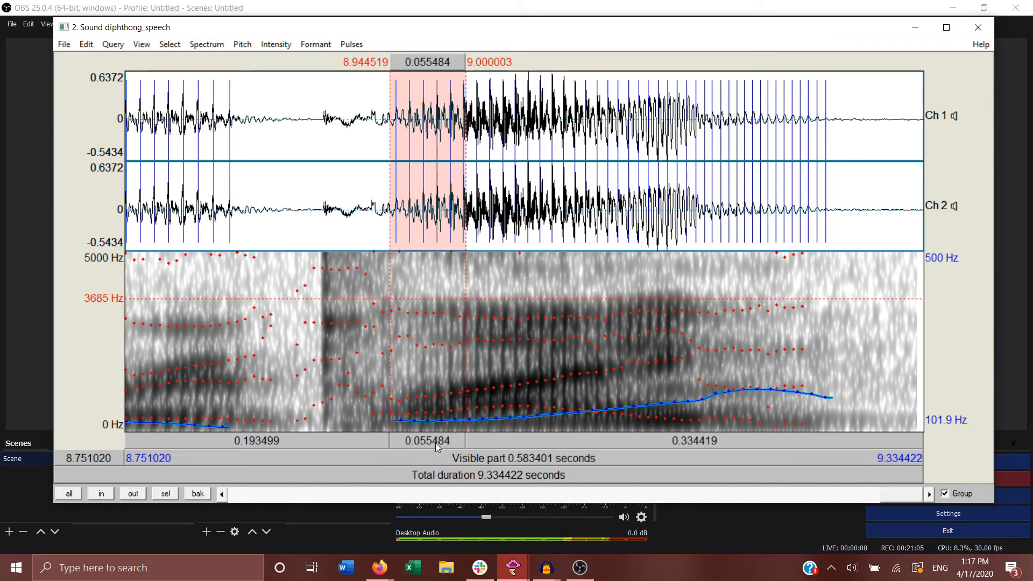
{"action": "left_click", "coordinate": [492, 350]}
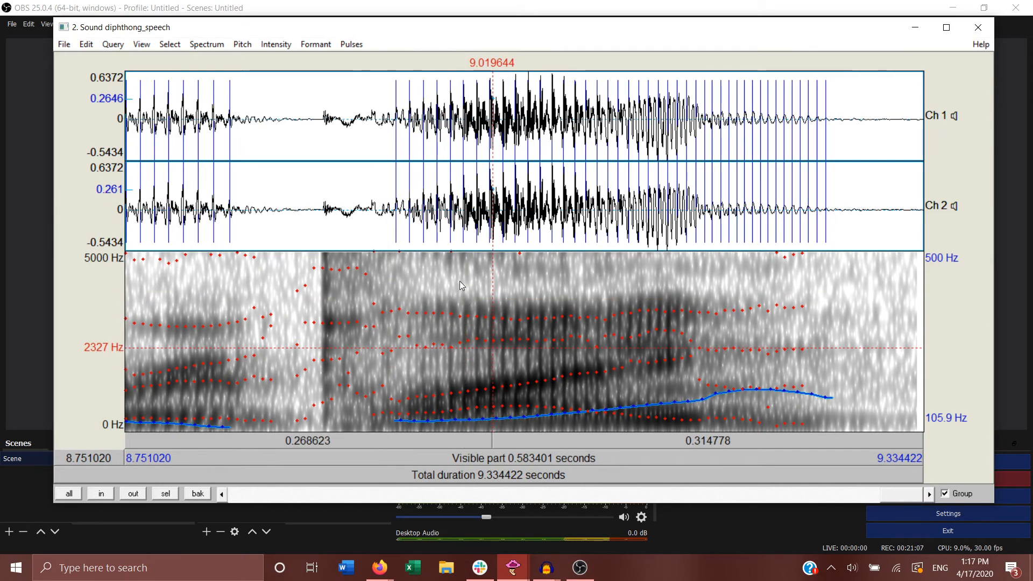
Step: Select and play the final diphthong's main part, and adjust the selection to run from about 8.995 s to 9.164 s
{"action": "left_click_drag", "start_coordinate": [460, 281], "coordinate": [682, 395]}
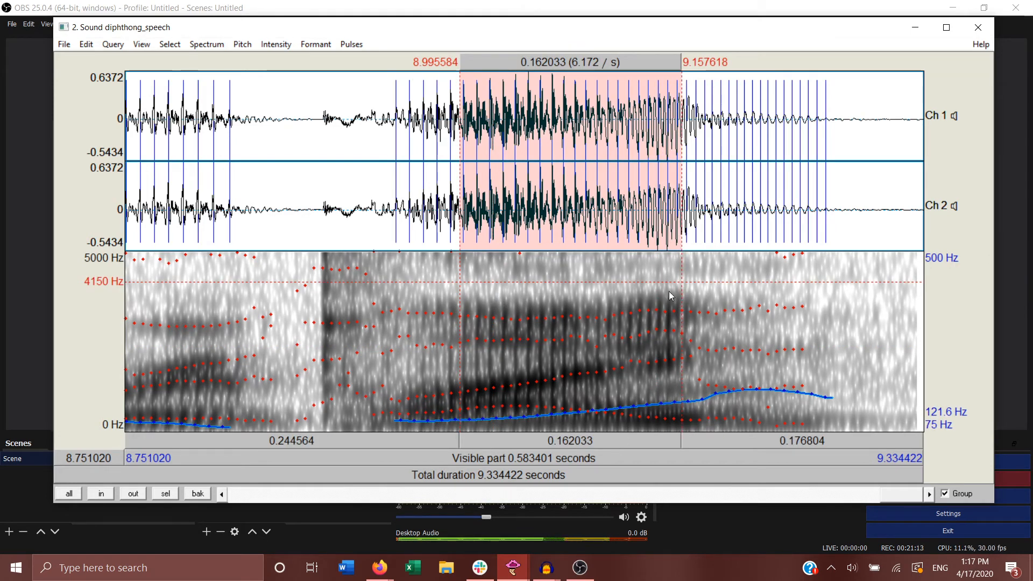
{"action": "key", "text": "Tab"}
{"action": "left_click_drag", "start_coordinate": [619, 337], "coordinate": [719, 336]}
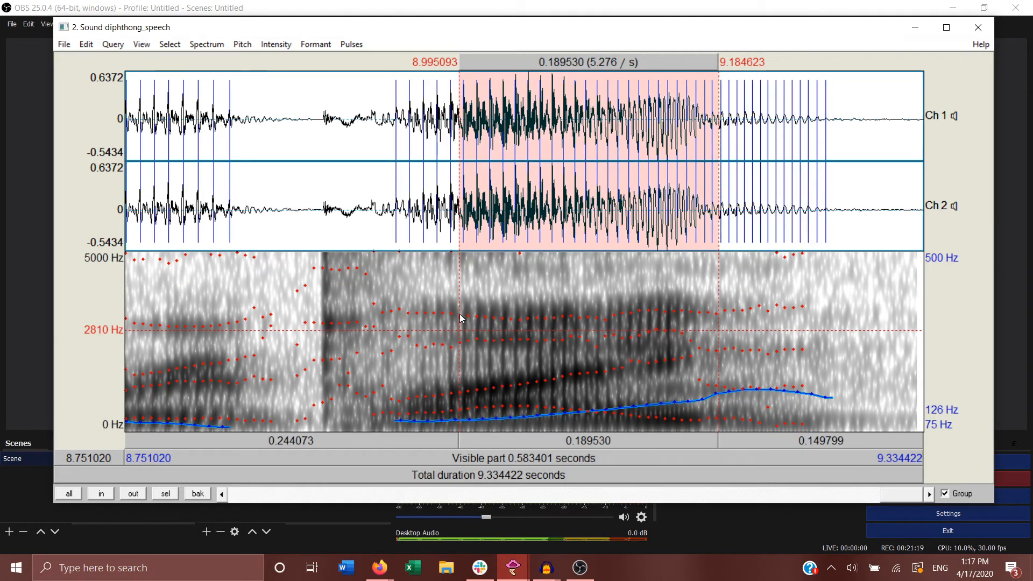
{"action": "left_click_drag", "start_coordinate": [459, 315], "coordinate": [692, 312]}
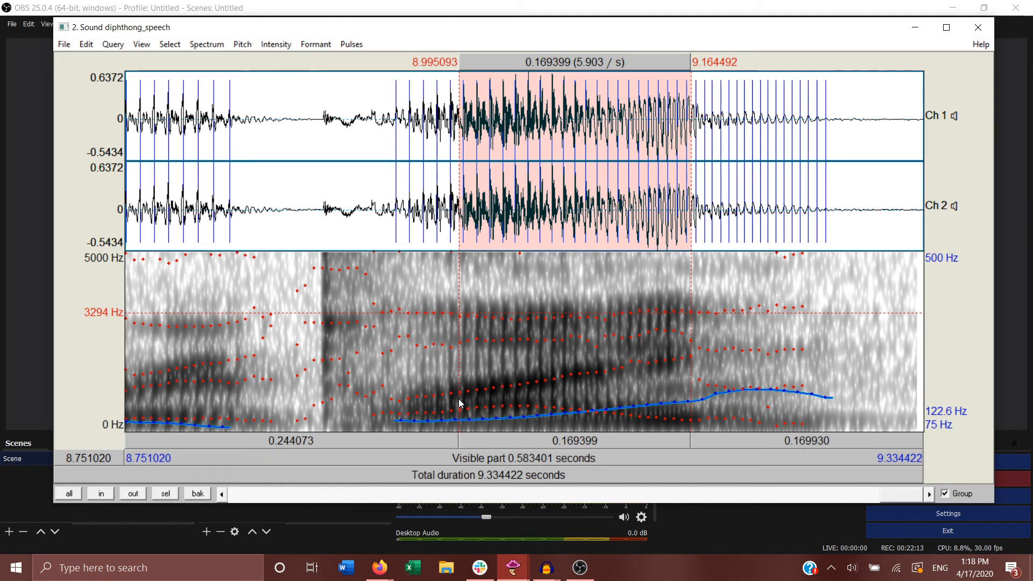
Step: Play the final diphthong's first part, from about 8.995 s to 9.055 s, several times, and narrow the selection to about 8.994–9.044 s
{"action": "left_click_drag", "start_coordinate": [458, 399], "coordinate": [540, 409]}
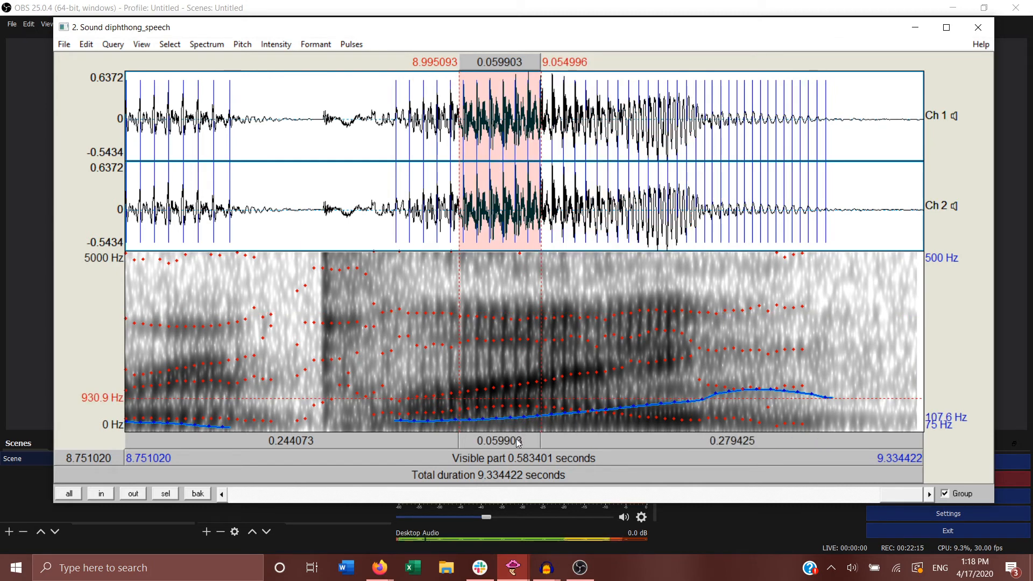
{"action": "left_click", "coordinate": [518, 443]}
{"action": "left_click", "coordinate": [518, 442]}
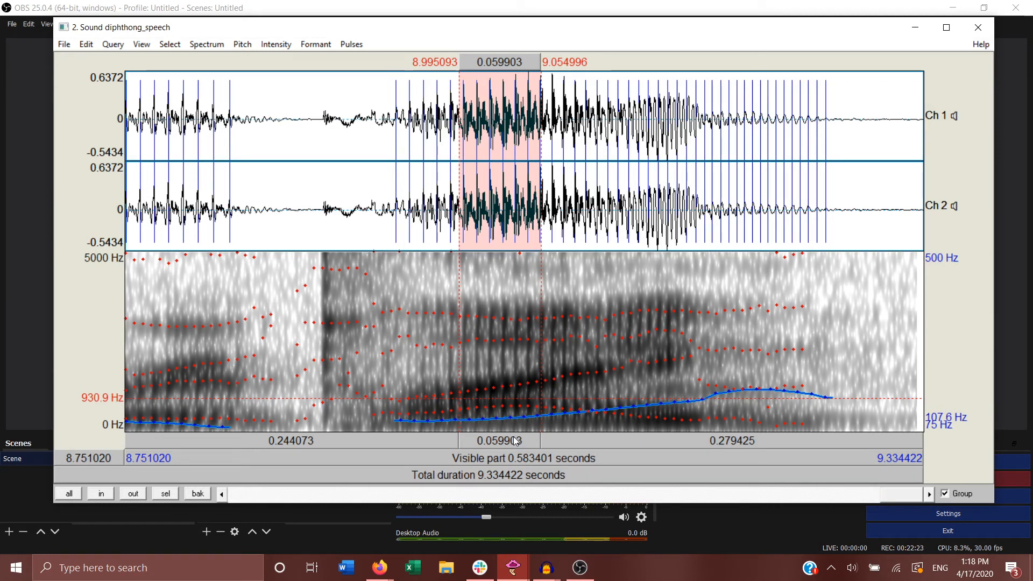
{"action": "left_click", "coordinate": [514, 444]}
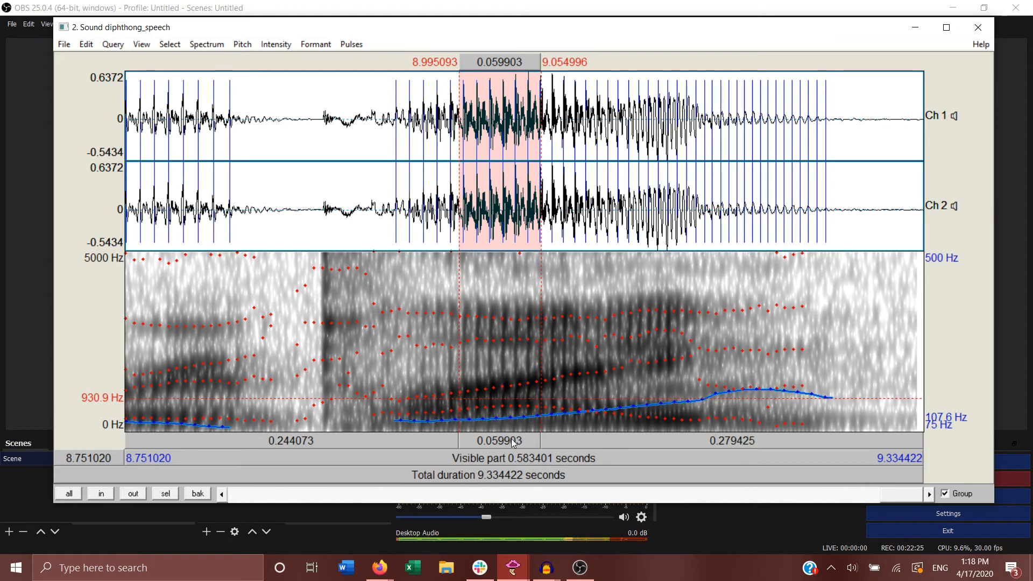
{"action": "left_click", "coordinate": [514, 443]}
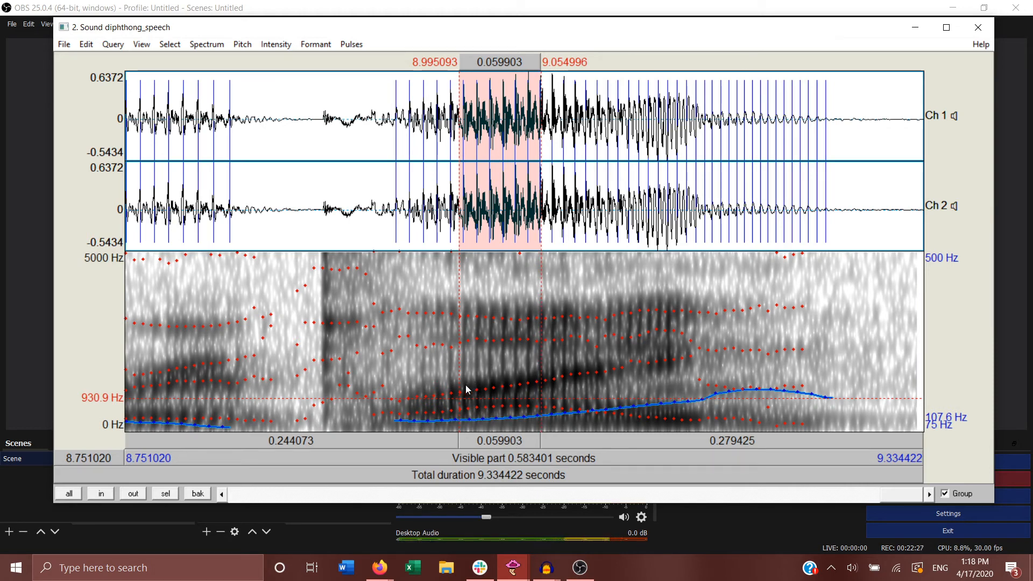
{"action": "left_click_drag", "start_coordinate": [458, 390], "coordinate": [526, 395]}
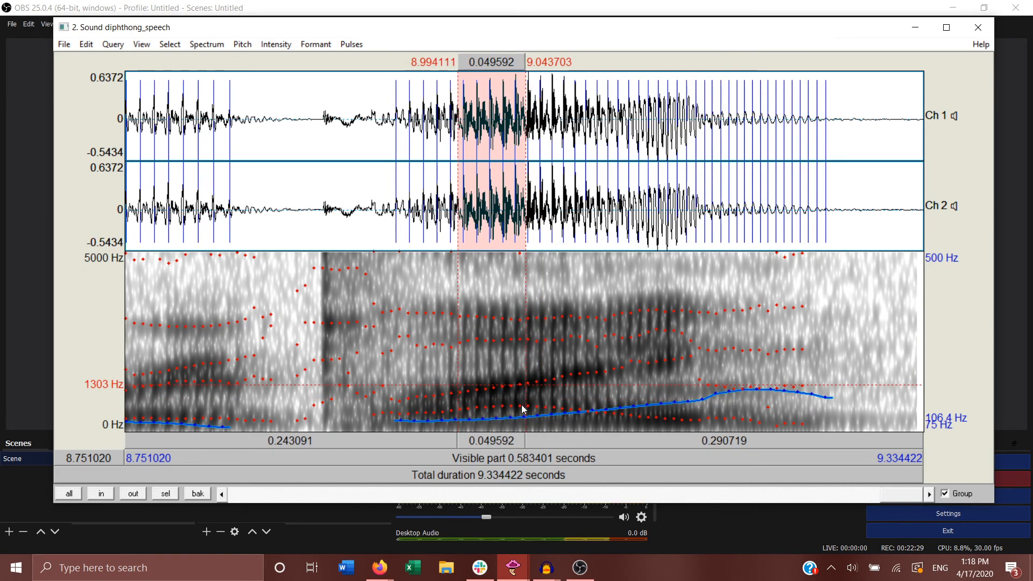
Step: Play the selected first part of the final diphthong twice, and query its first formant and first bandwidth
{"action": "left_click", "coordinate": [505, 440]}
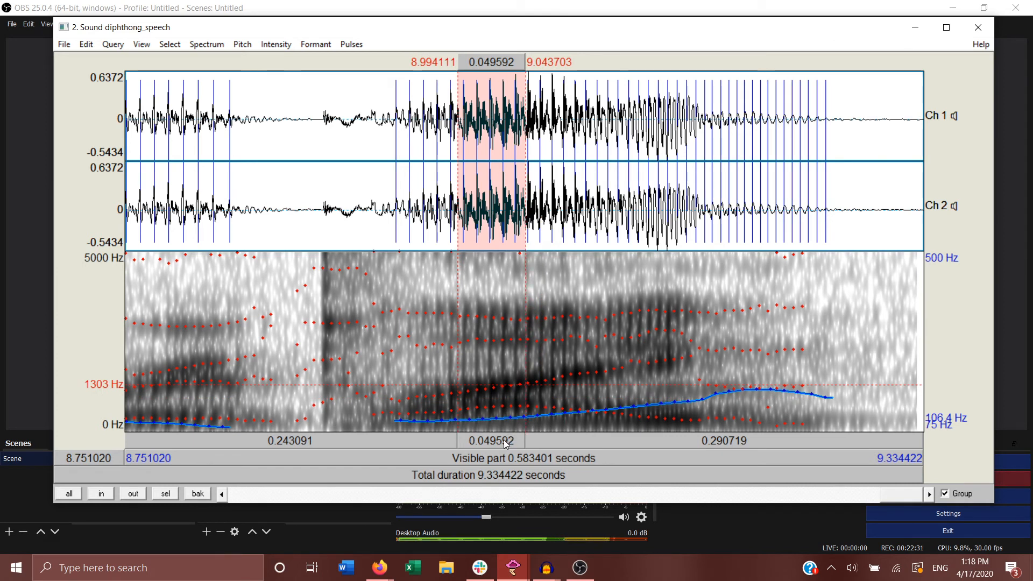
{"action": "left_click", "coordinate": [503, 440]}
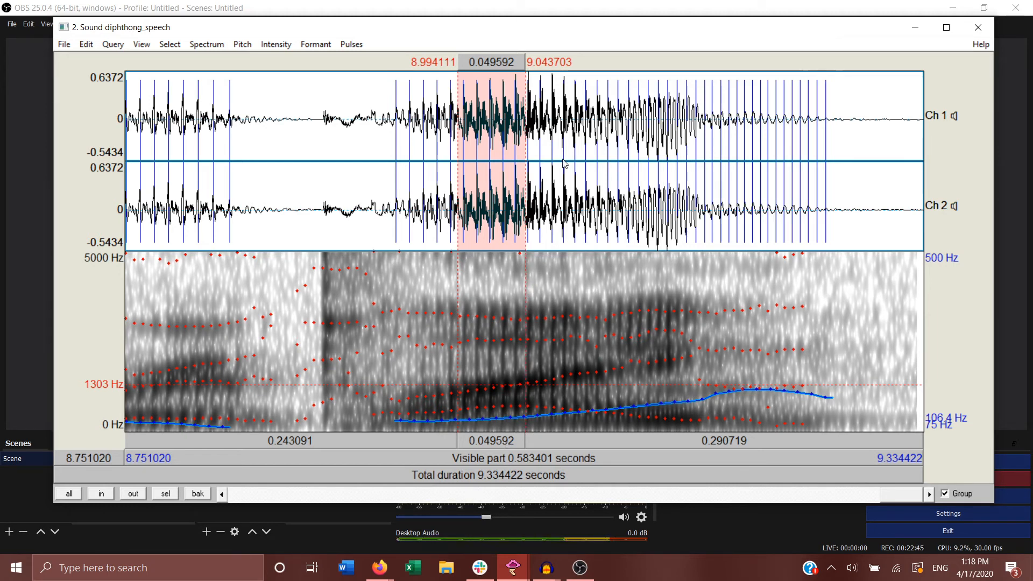
{"action": "left_click", "coordinate": [316, 44]}
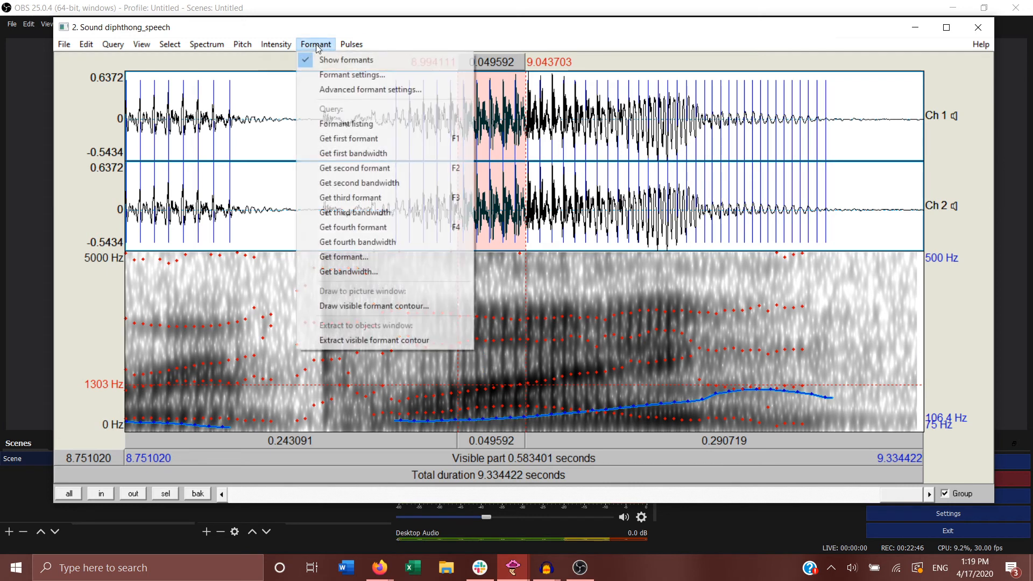
{"action": "left_click", "coordinate": [396, 141]}
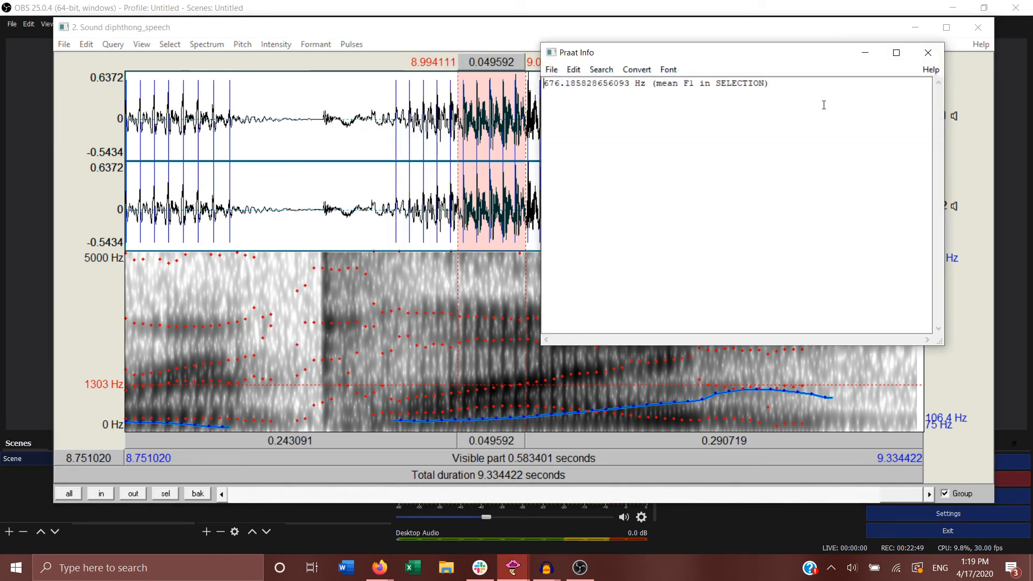
{"action": "left_click", "coordinate": [928, 52]}
{"action": "left_click", "coordinate": [316, 44]}
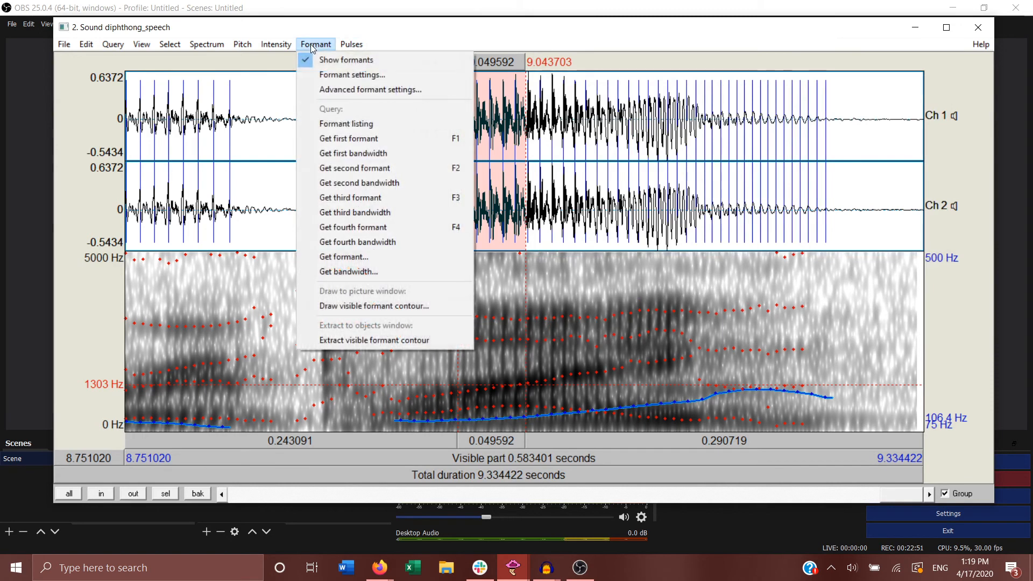
{"action": "left_click", "coordinate": [371, 153]}
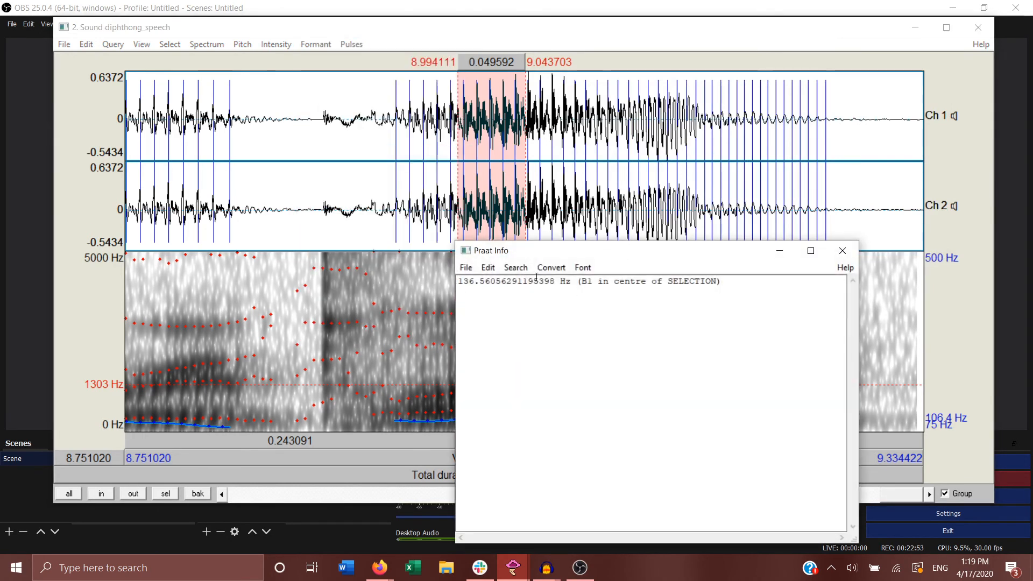
{"action": "left_click", "coordinate": [843, 250]}
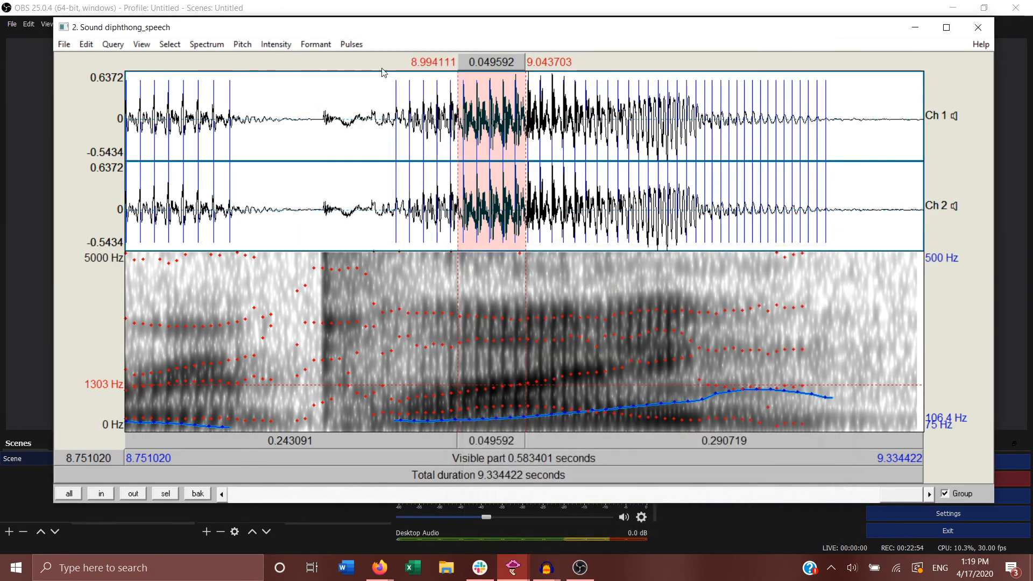
Step: Query the second formant and second bandwidth of the final diphthong's first part, and recheck the second formant
{"action": "left_click", "coordinate": [312, 47]}
{"action": "left_click", "coordinate": [369, 167]}
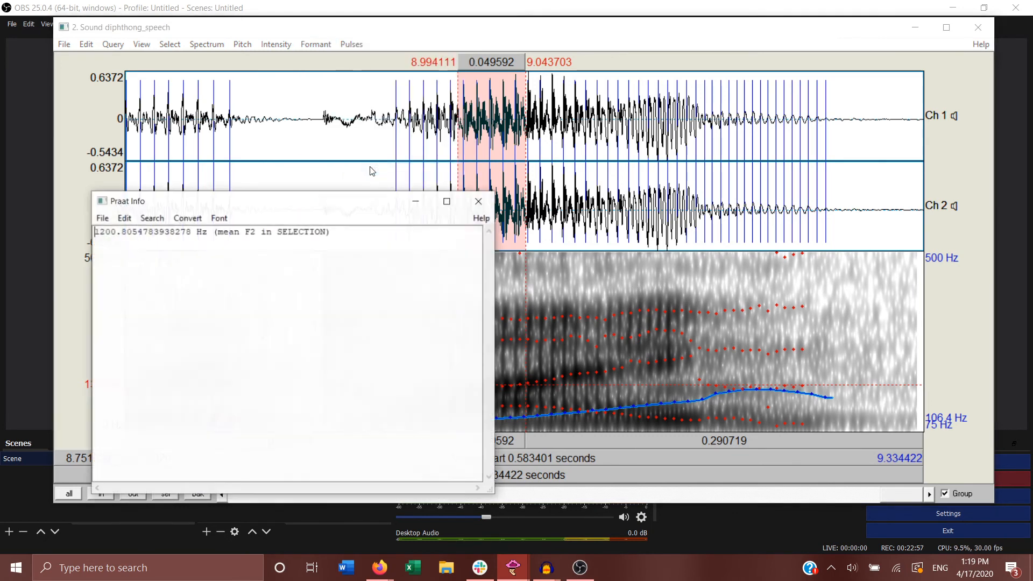
{"action": "left_click", "coordinate": [479, 201]}
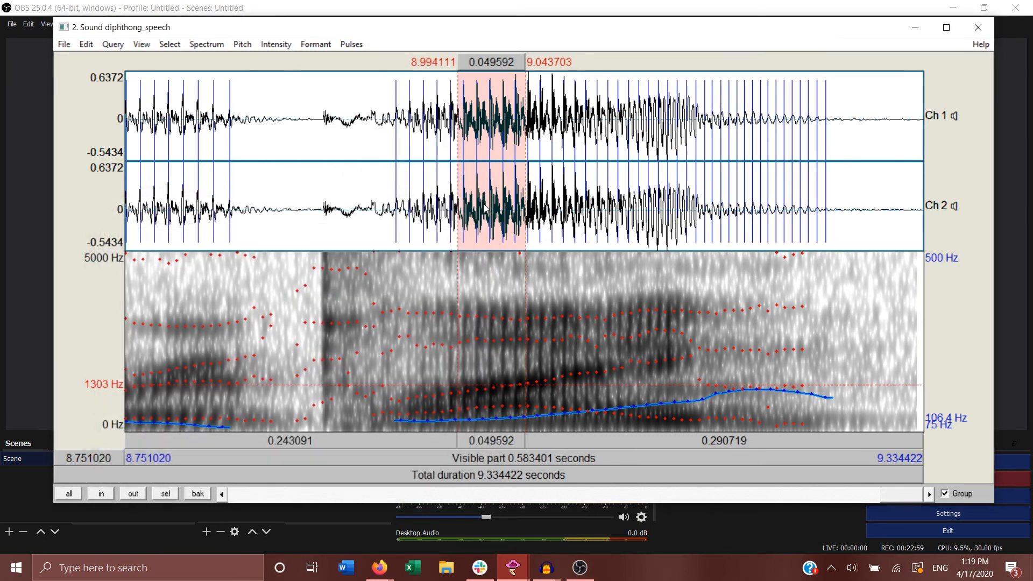
{"action": "left_click", "coordinate": [316, 44]}
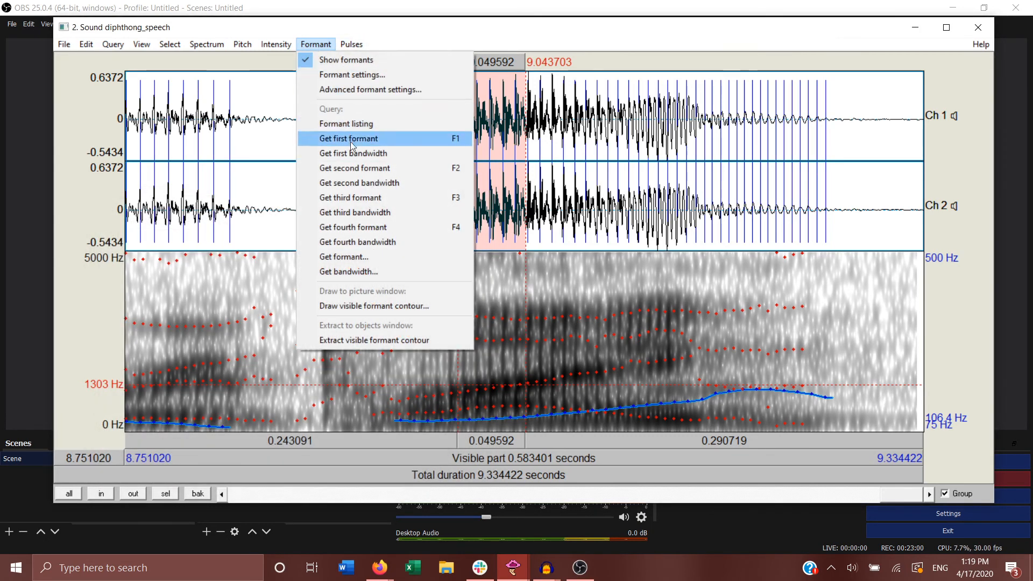
{"action": "left_click", "coordinate": [361, 183]}
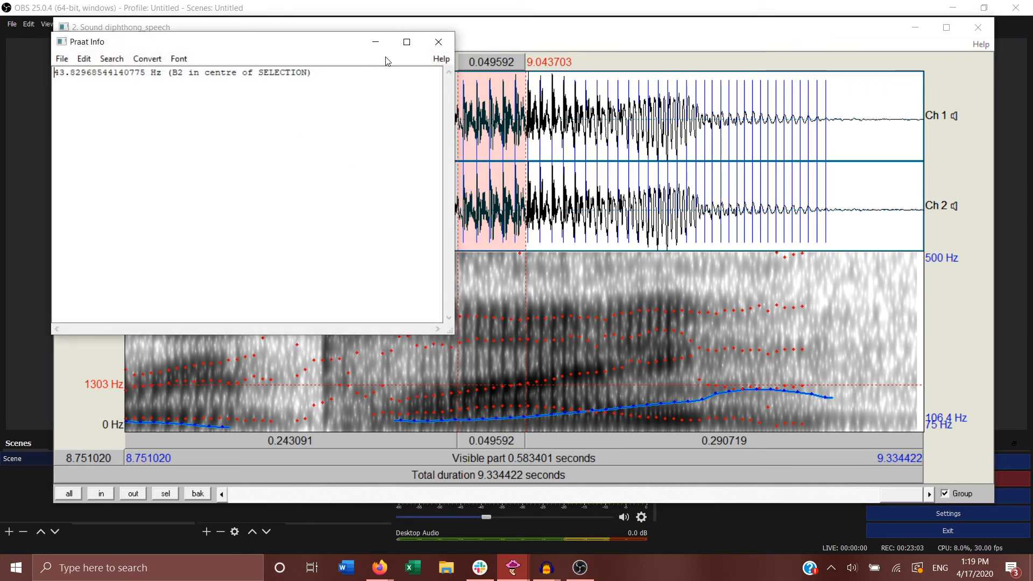
{"action": "left_click", "coordinate": [438, 42]}
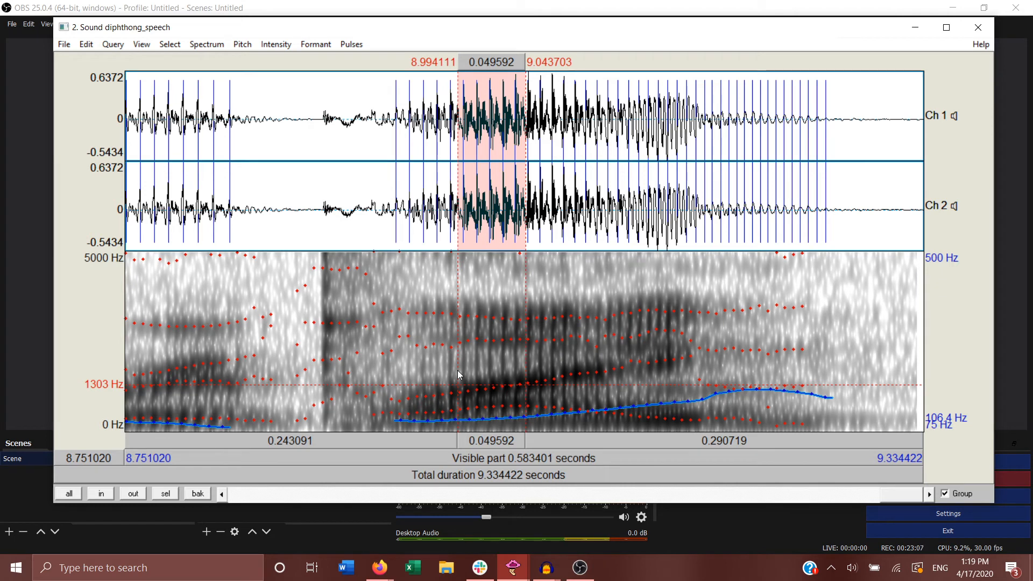
{"action": "left_click", "coordinate": [316, 45]}
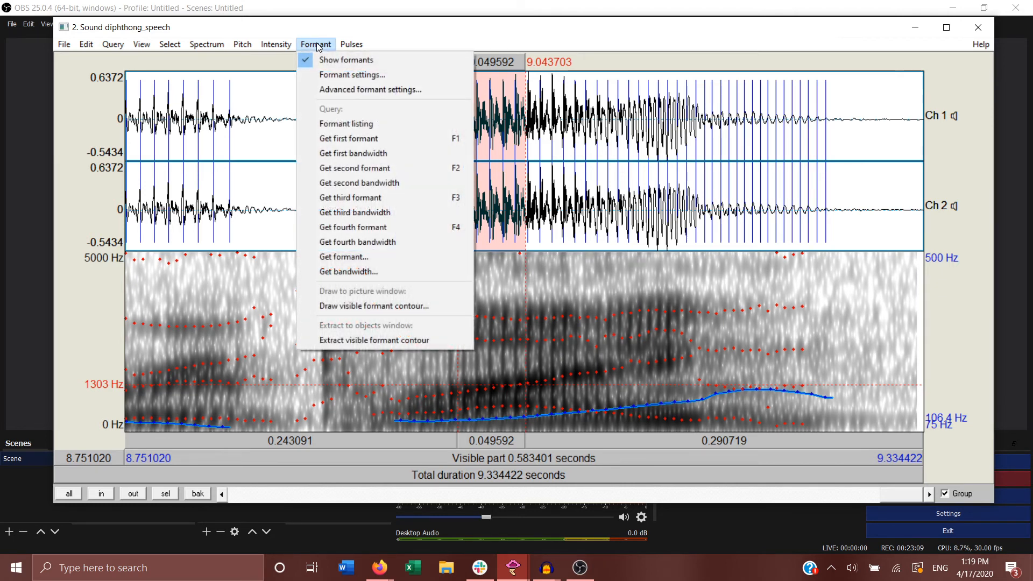
{"action": "left_click", "coordinate": [367, 169]}
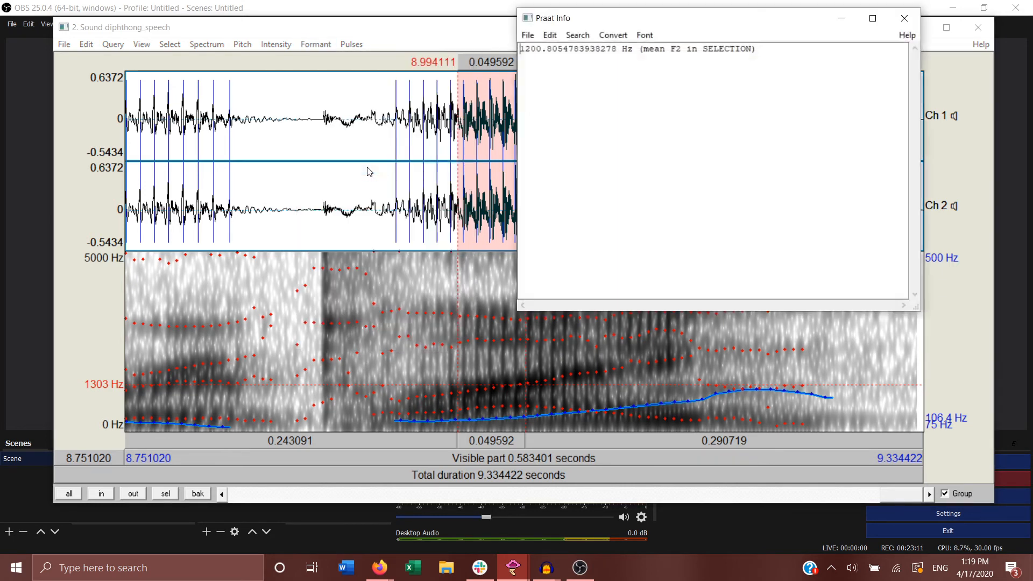
{"action": "left_click", "coordinate": [905, 18]}
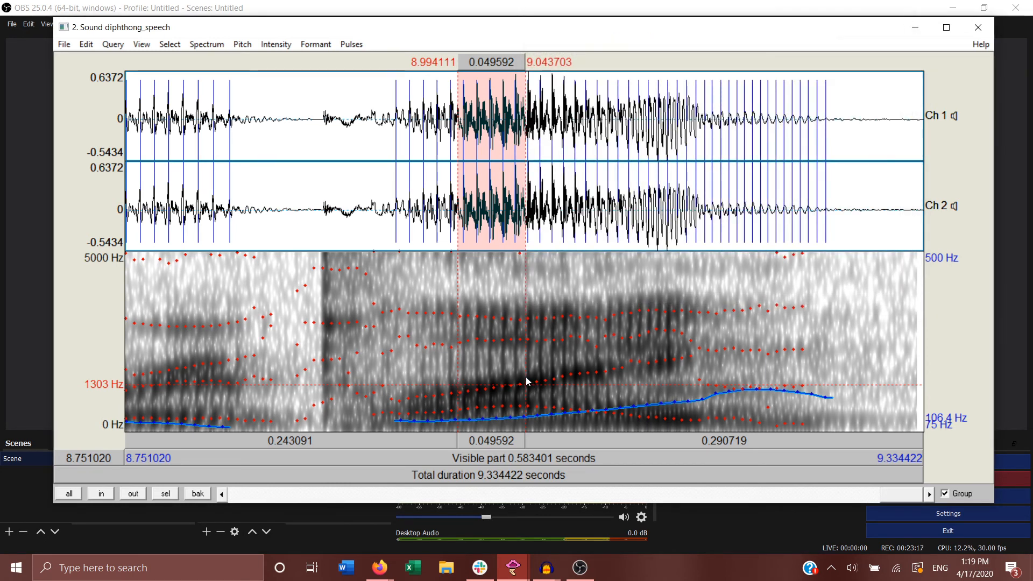
Step: Select the final diphthong's middle stretch from about 9.044 s to 9.104 s and play it several times
{"action": "left_click_drag", "start_coordinate": [525, 377], "coordinate": [607, 385]}
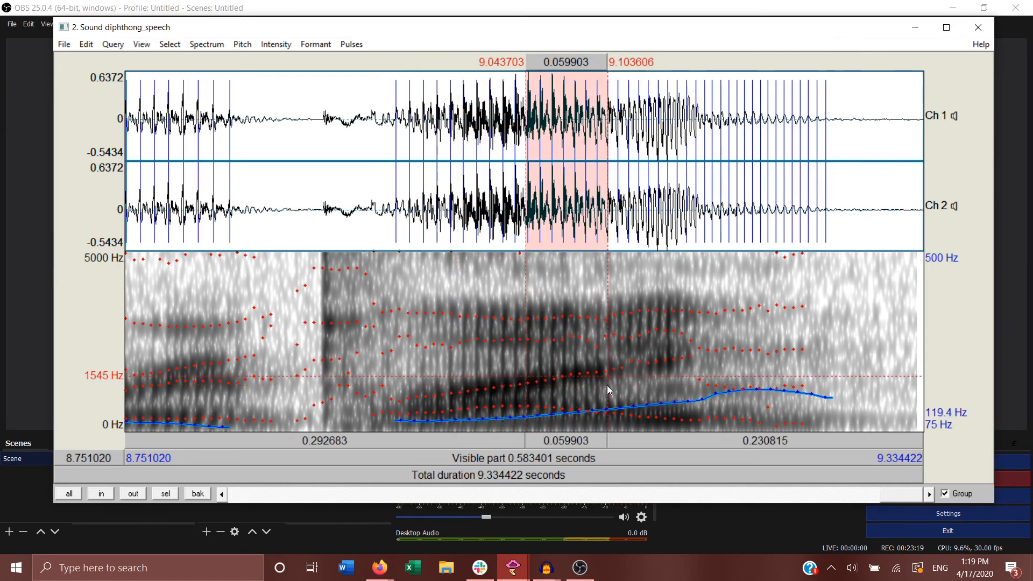
{"action": "left_click", "coordinate": [582, 441]}
{"action": "left_click", "coordinate": [583, 441]}
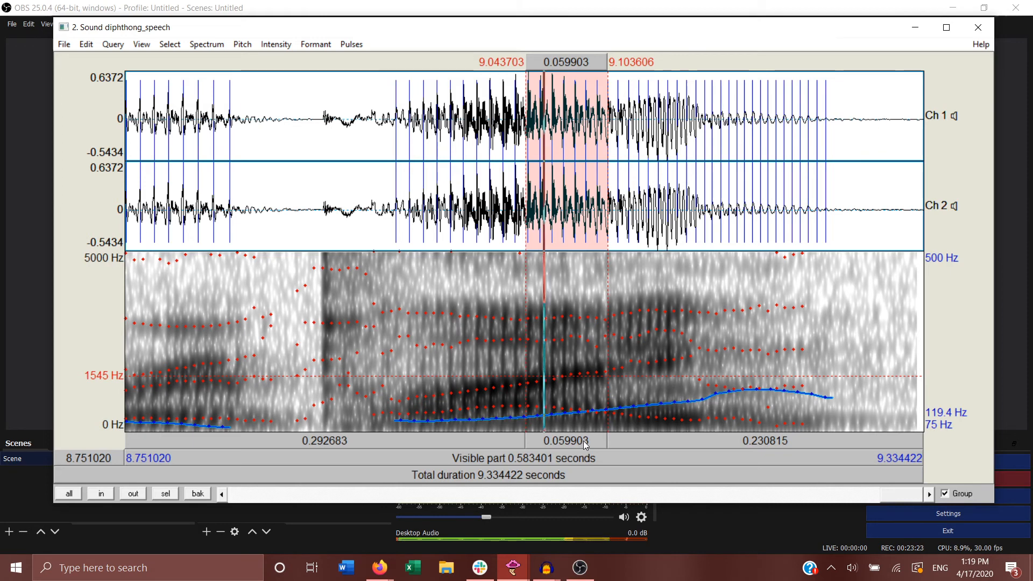
{"action": "left_click", "coordinate": [586, 442]}
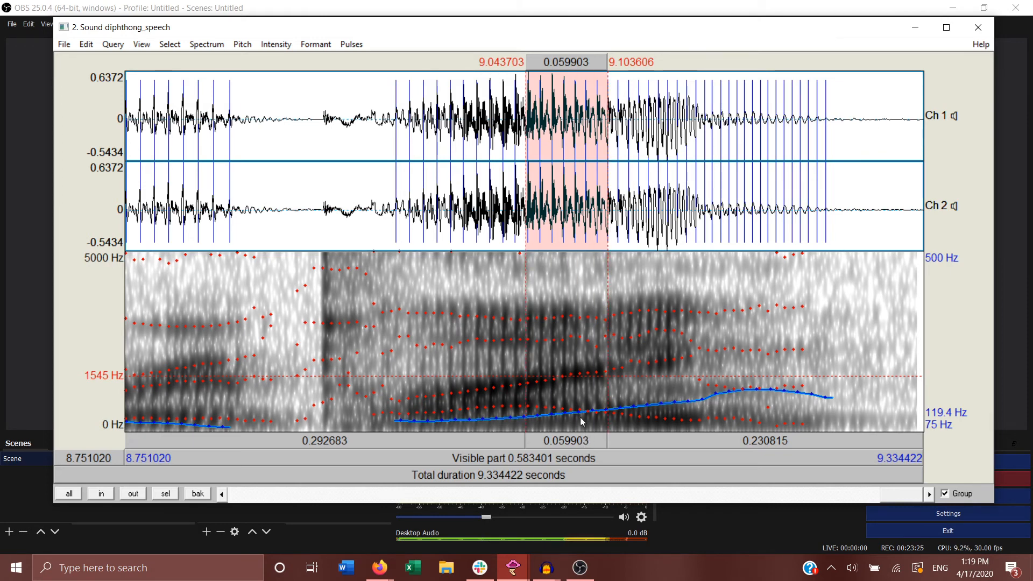
Step: Shift the selection to about 9.067–9.115 s and to about 9.075–9.133 s, playing each stretch of the glide
{"action": "left_click_drag", "start_coordinate": [557, 379], "coordinate": [623, 417]}
{"action": "left_click", "coordinate": [597, 443]}
{"action": "left_click", "coordinate": [597, 443]}
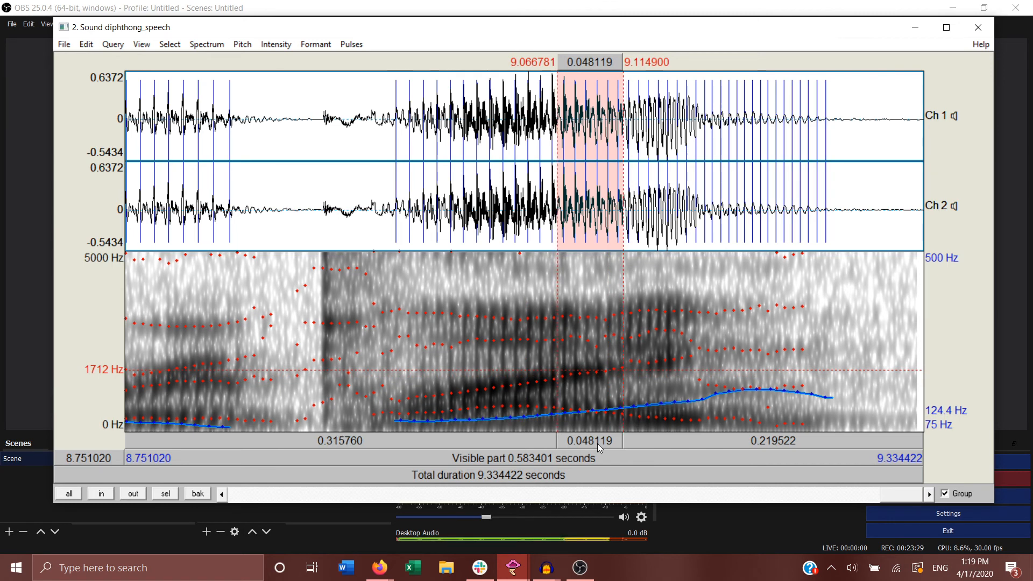
{"action": "left_click", "coordinate": [598, 443]}
{"action": "left_click_drag", "start_coordinate": [567, 369], "coordinate": [647, 387]}
{"action": "left_click", "coordinate": [614, 441]}
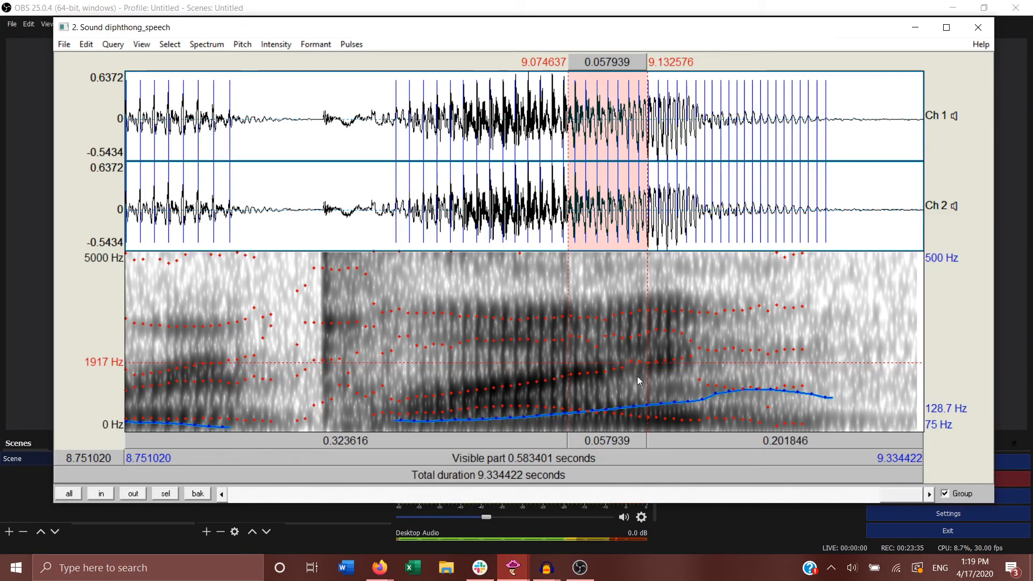
Step: Select the final diphthong's last part from about 9.117 s to 9.163 s and play it several times
{"action": "left_click_drag", "start_coordinate": [627, 384], "coordinate": [688, 417]}
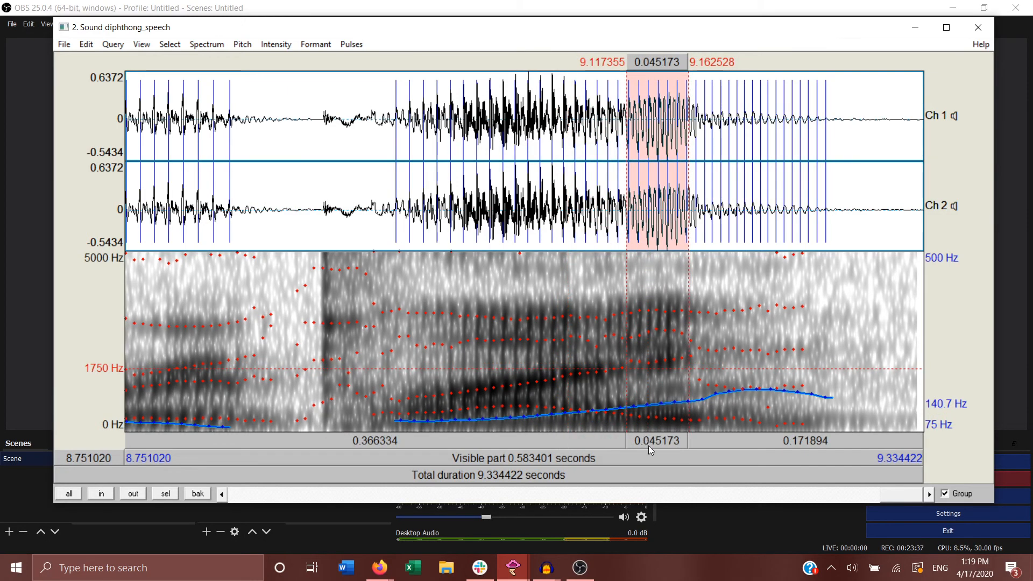
{"action": "left_click", "coordinate": [649, 445]}
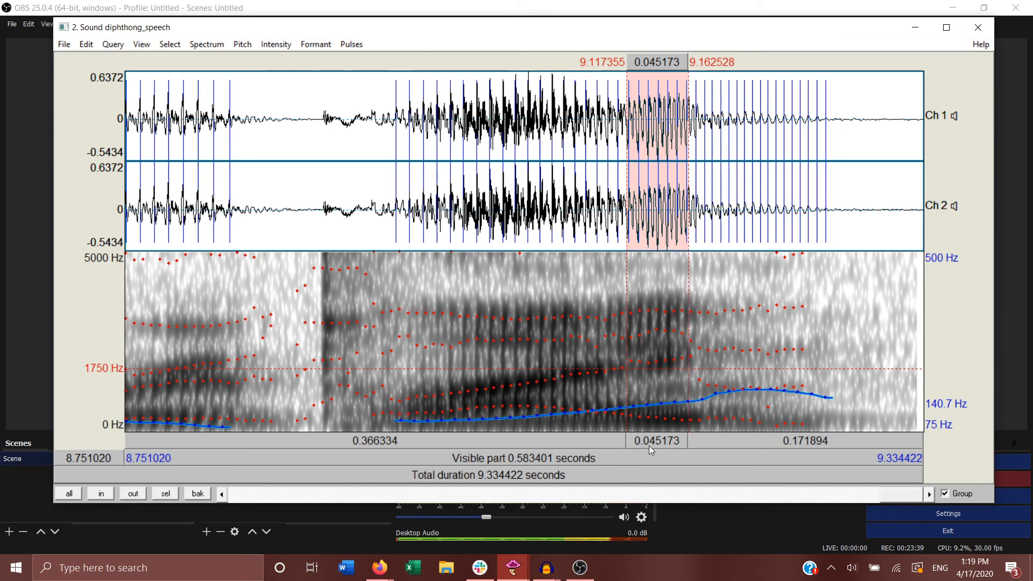
{"action": "left_click", "coordinate": [649, 445]}
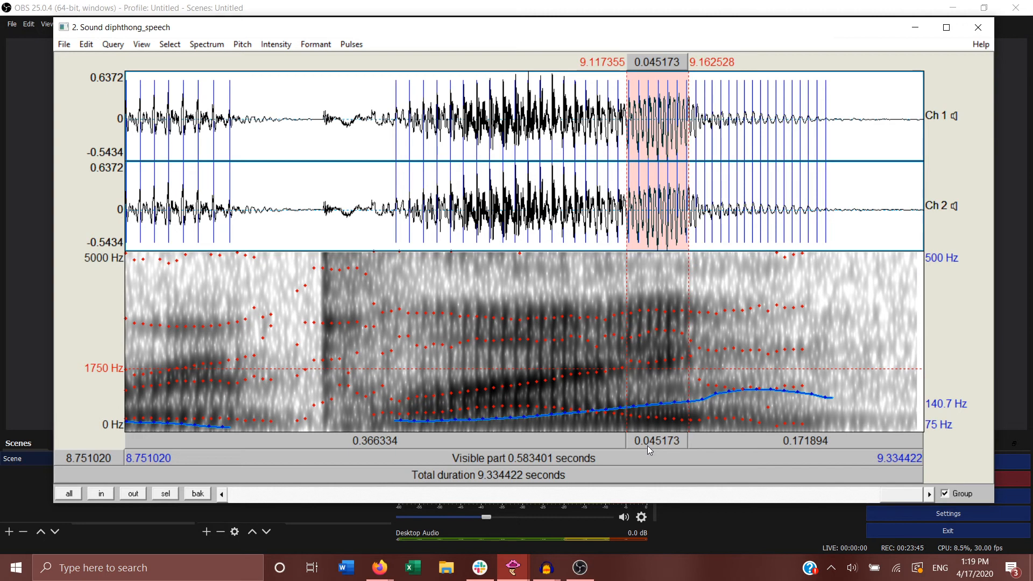
{"action": "left_click", "coordinate": [647, 445]}
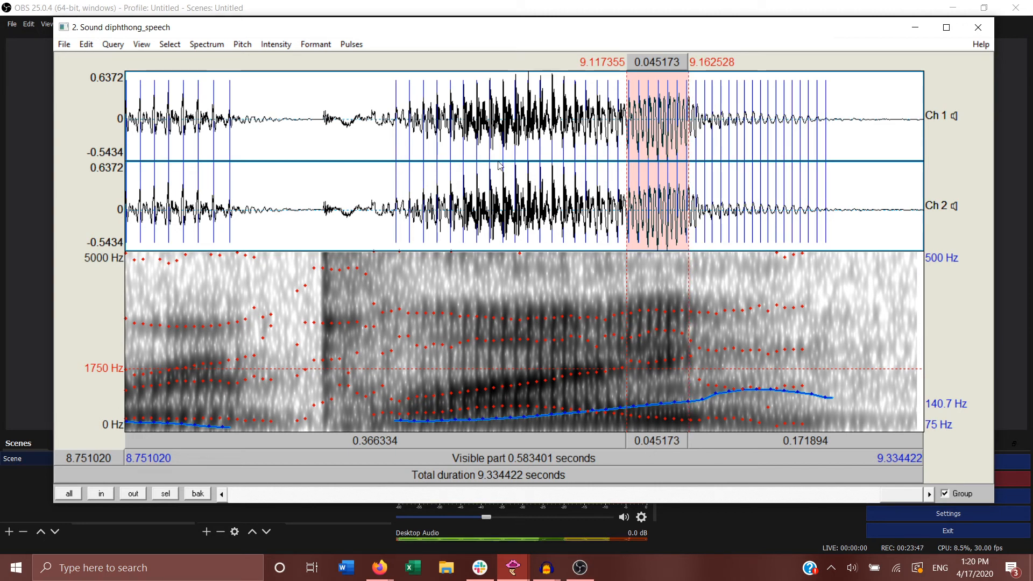
Step: Query the first formant and first bandwidth of the final diphthong's selected last part
{"action": "left_click", "coordinate": [315, 44]}
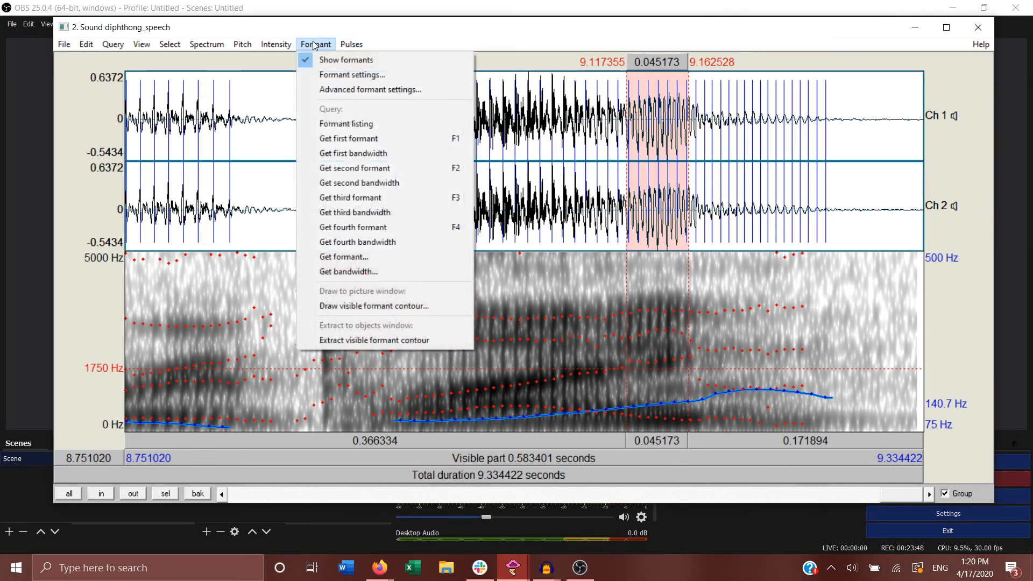
{"action": "left_click", "coordinate": [365, 138]}
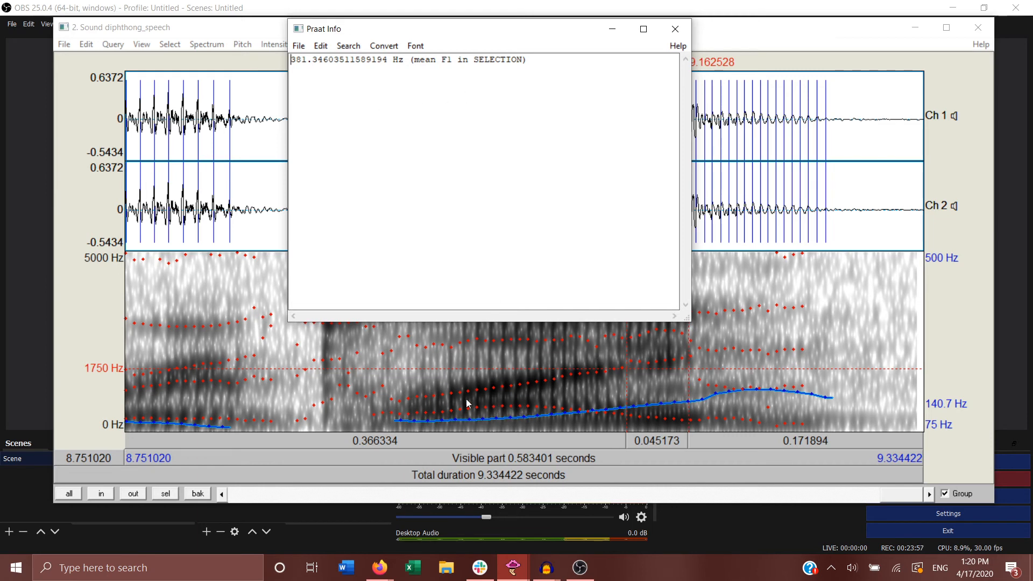
{"action": "left_click", "coordinate": [675, 28]}
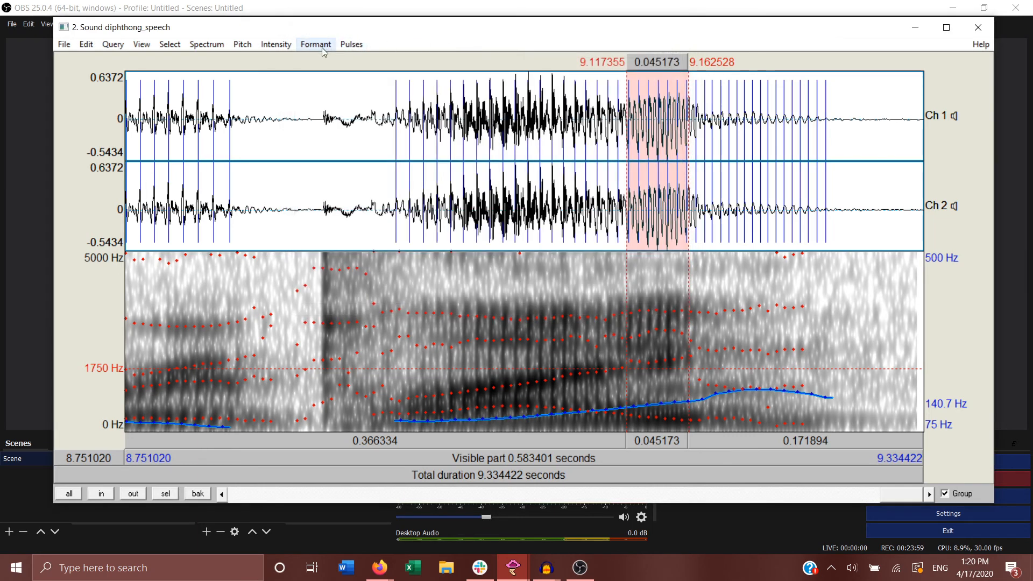
{"action": "left_click", "coordinate": [316, 44]}
{"action": "left_click", "coordinate": [373, 154]}
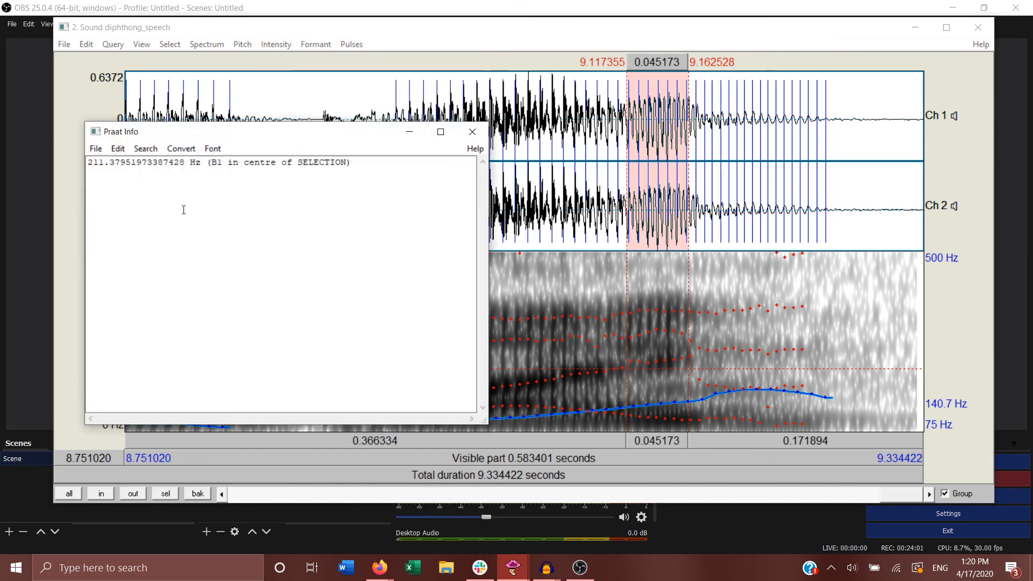
{"action": "left_click", "coordinate": [473, 131]}
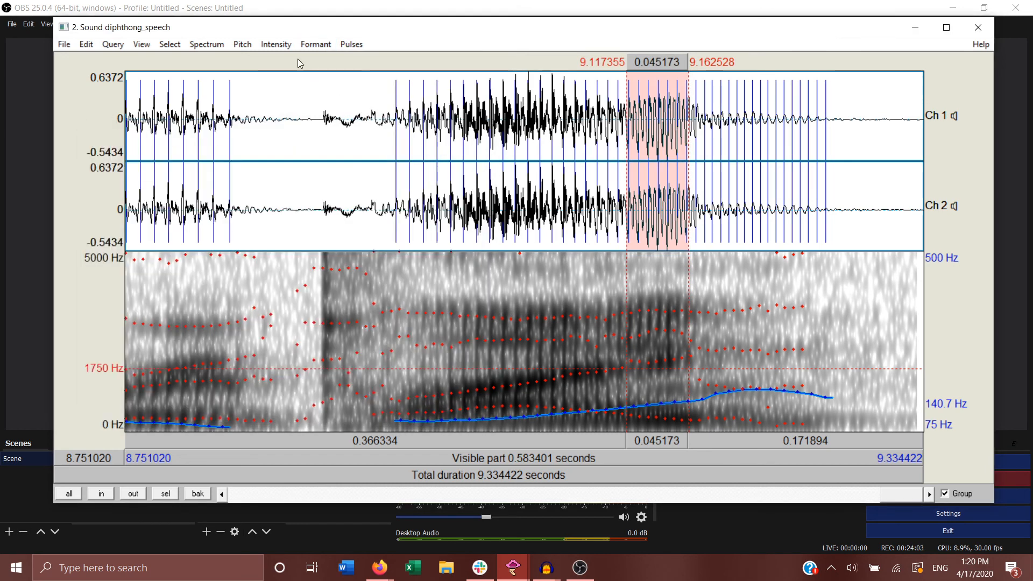
Step: Query the second formant and second bandwidth of the final diphthong's selected last part
{"action": "left_click", "coordinate": [316, 45]}
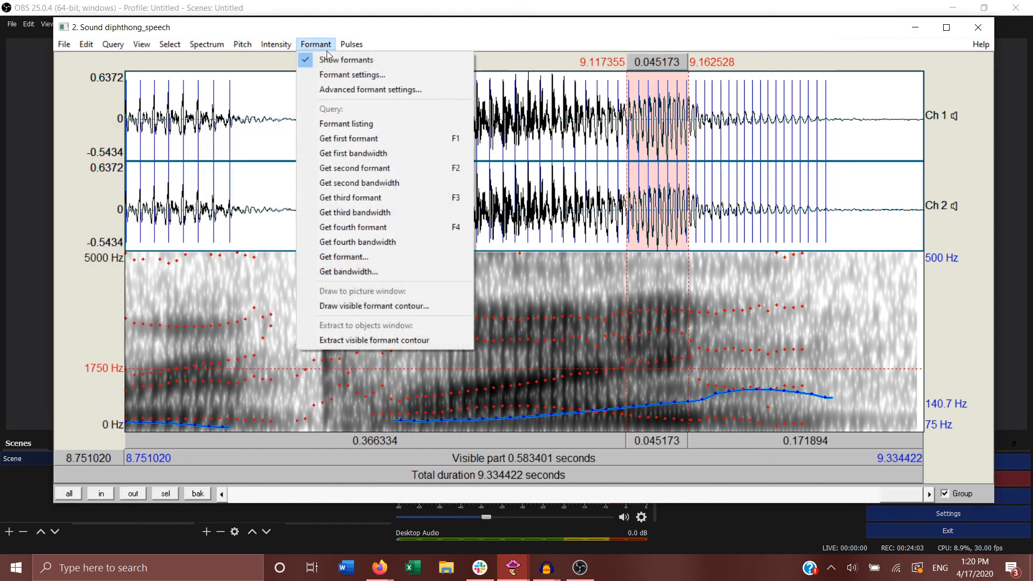
{"action": "left_click", "coordinate": [372, 170]}
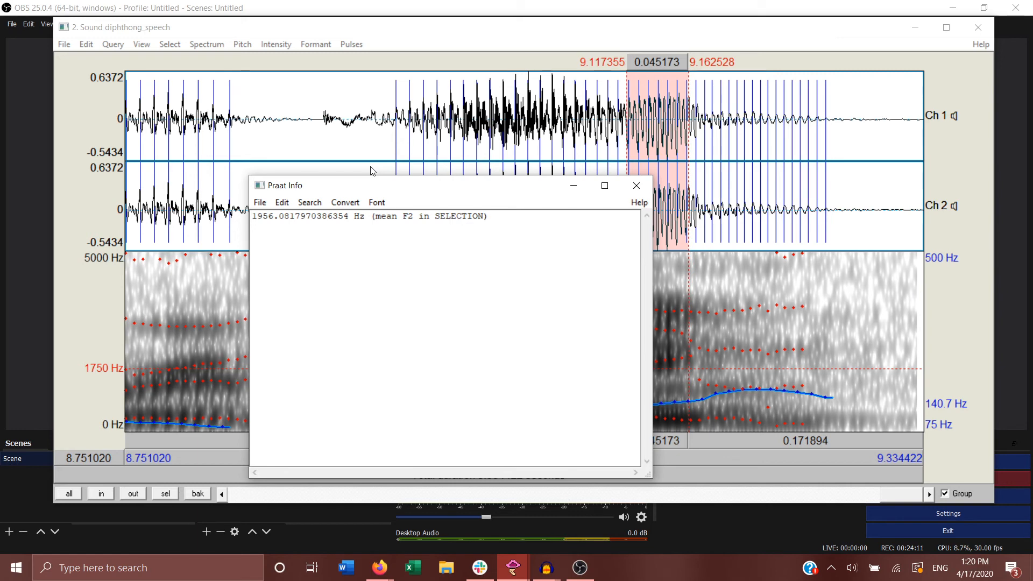
{"action": "left_click", "coordinate": [637, 187]}
{"action": "left_click", "coordinate": [330, 46]}
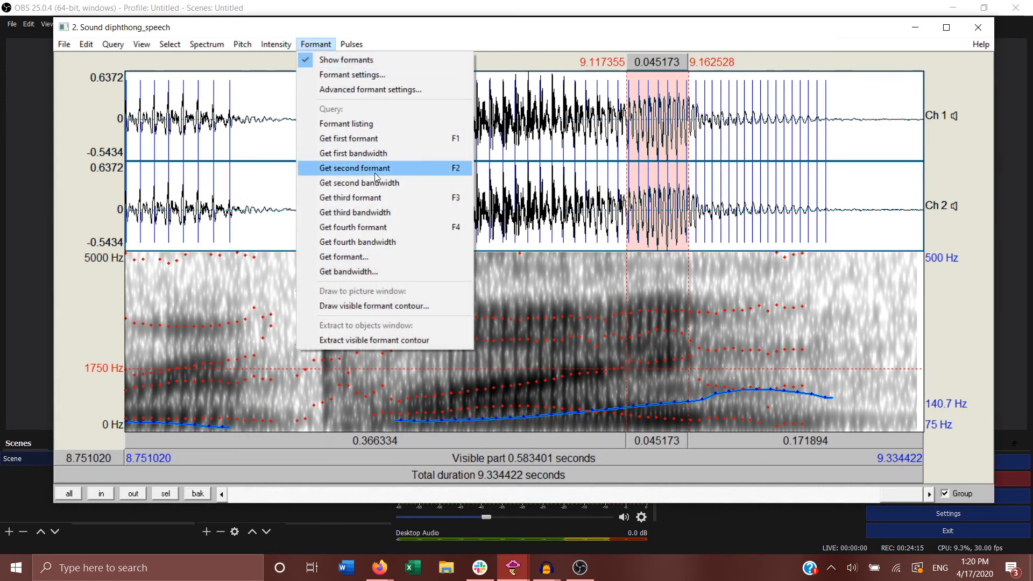
{"action": "left_click", "coordinate": [360, 184]}
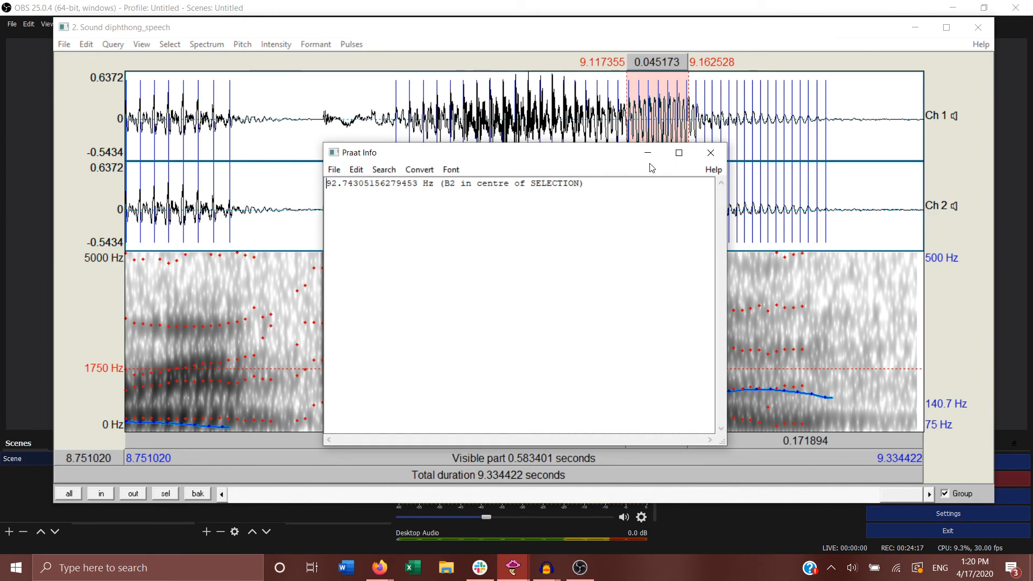
{"action": "left_click", "coordinate": [713, 155]}
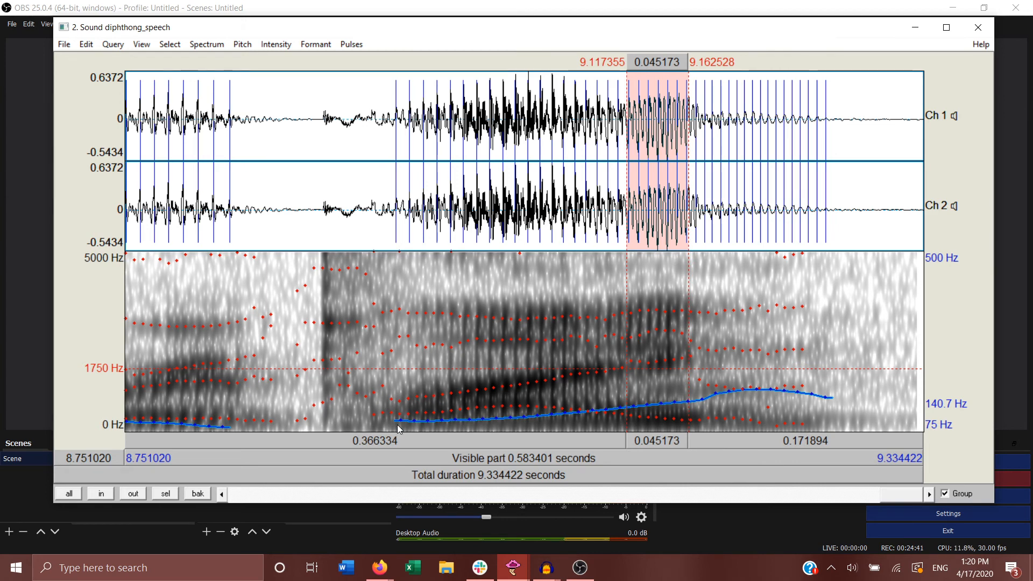
Step: Select and play the whole final diphthong from about 8.949 s to 9.165 s, and return to the start of the recording
{"action": "left_click_drag", "start_coordinate": [397, 429], "coordinate": [694, 427]}
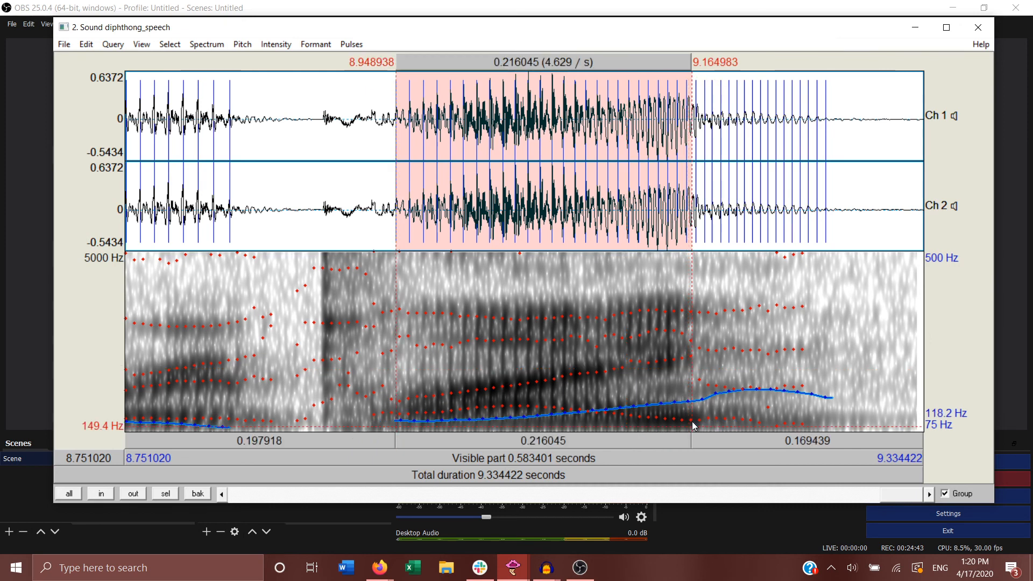
{"action": "left_click", "coordinate": [621, 442]}
{"action": "left_click", "coordinate": [616, 444]}
{"action": "left_click", "coordinate": [357, 261]}
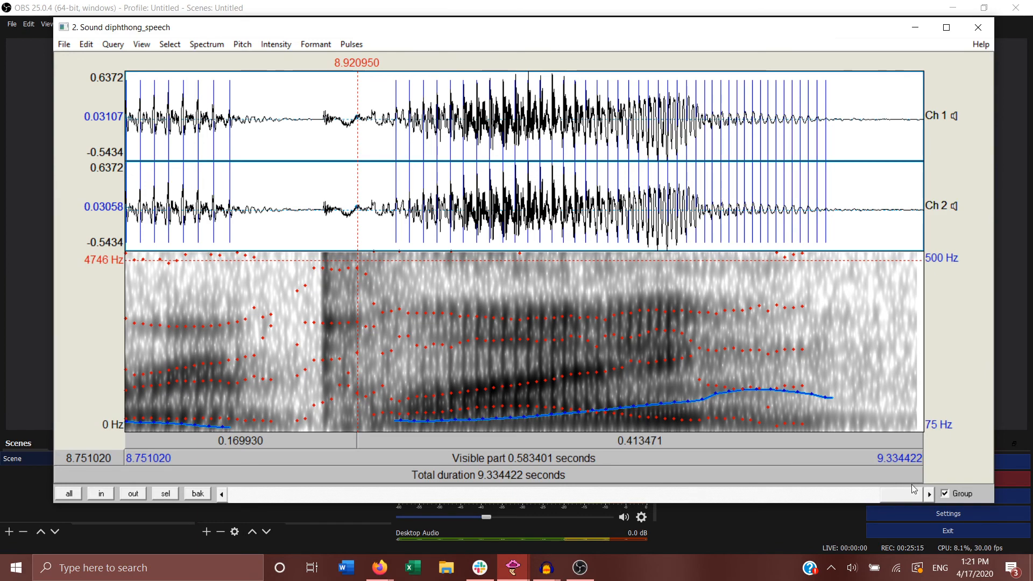
{"action": "left_click_drag", "start_coordinate": [924, 497], "coordinate": [239, 494]}
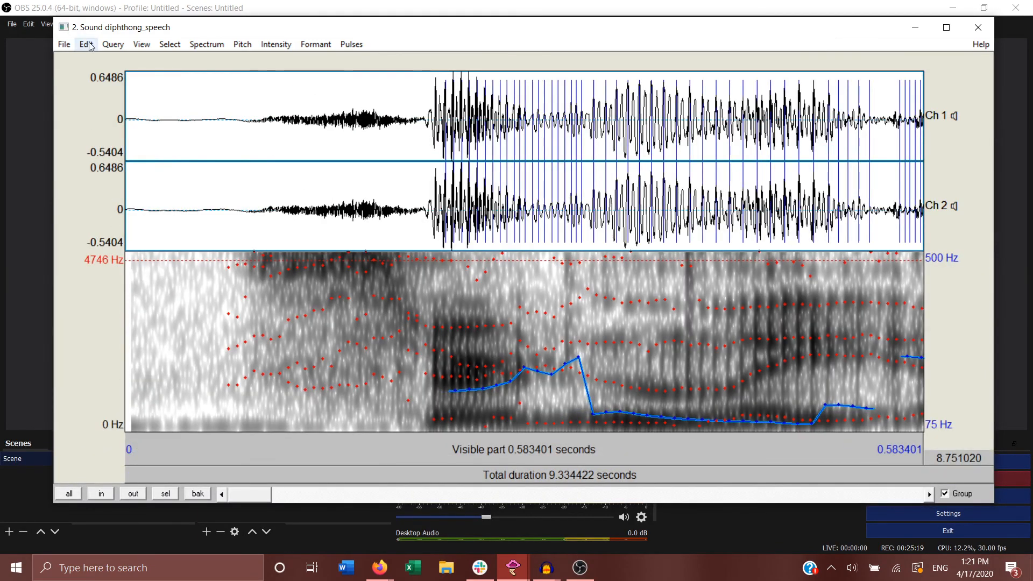